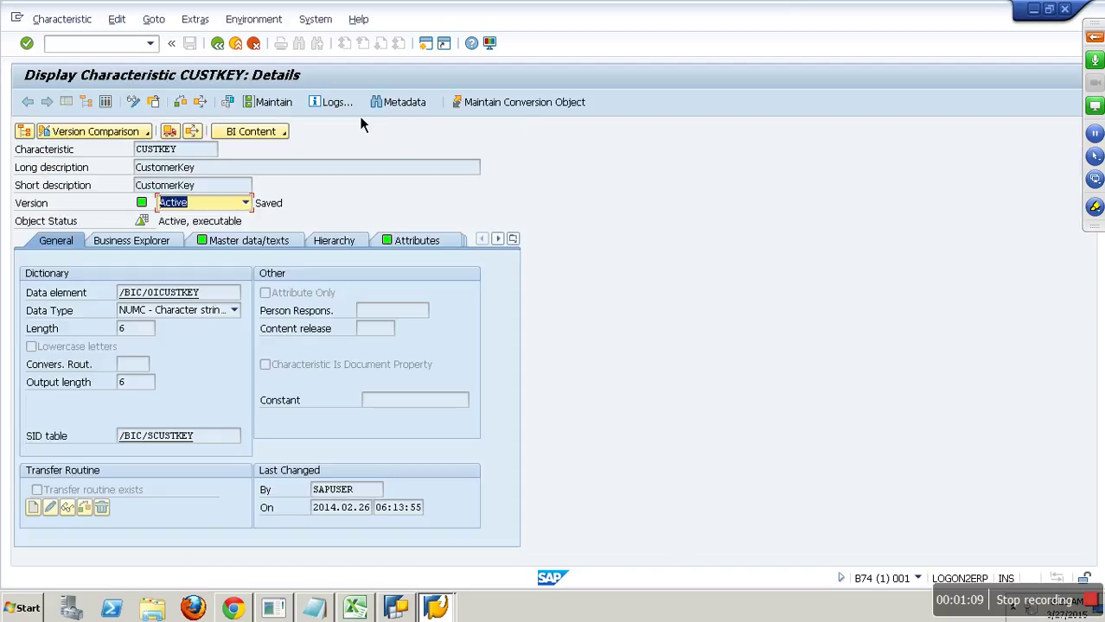
Step: Leave the CUSTKEY characteristic and the NAWSALES data model, show the InfoObjects tree, and collapse Qbex Info Area
click(229, 48)
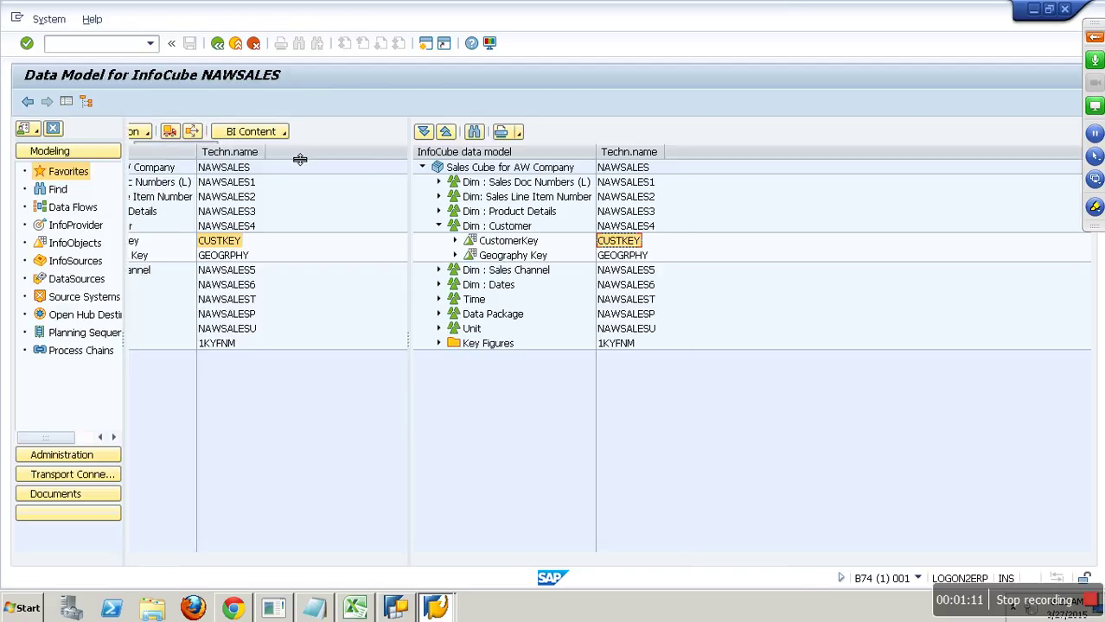
click(81, 243)
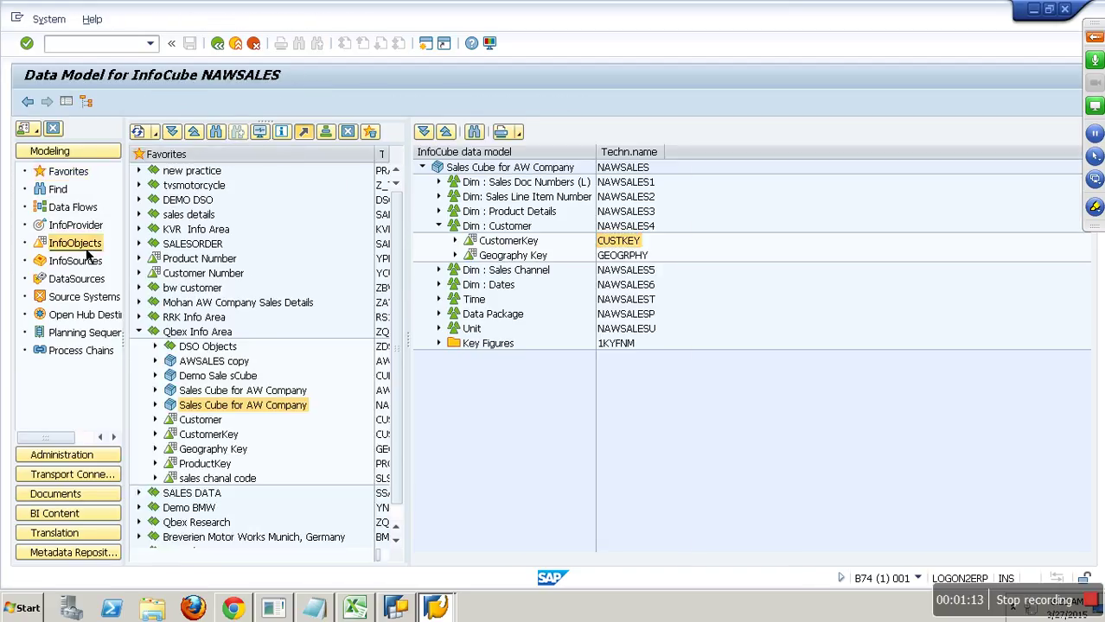
click(237, 46)
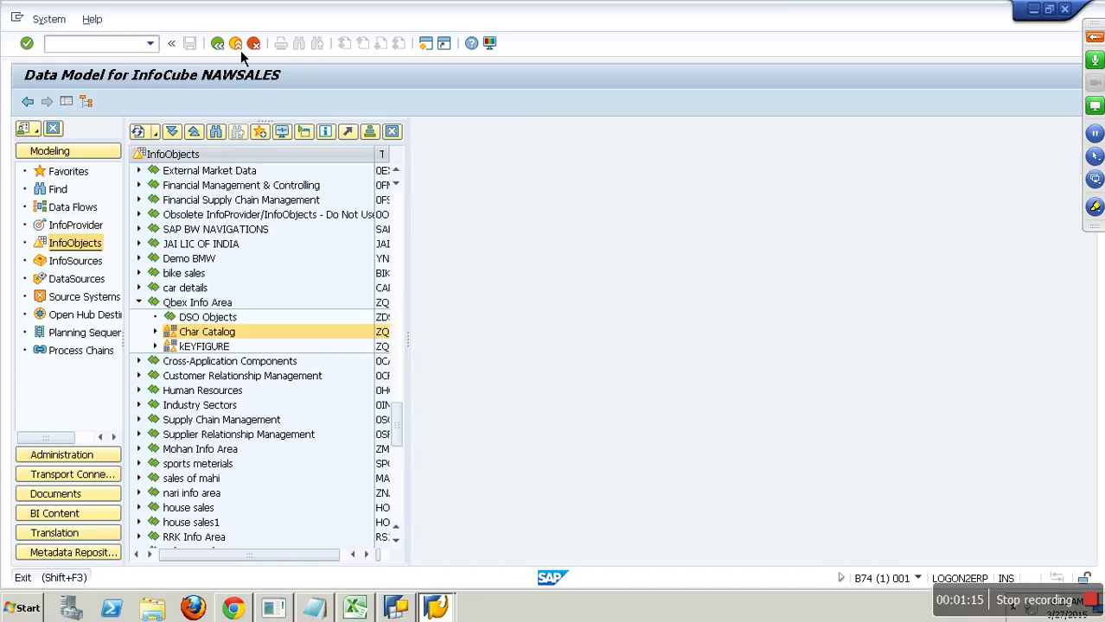
click(138, 302)
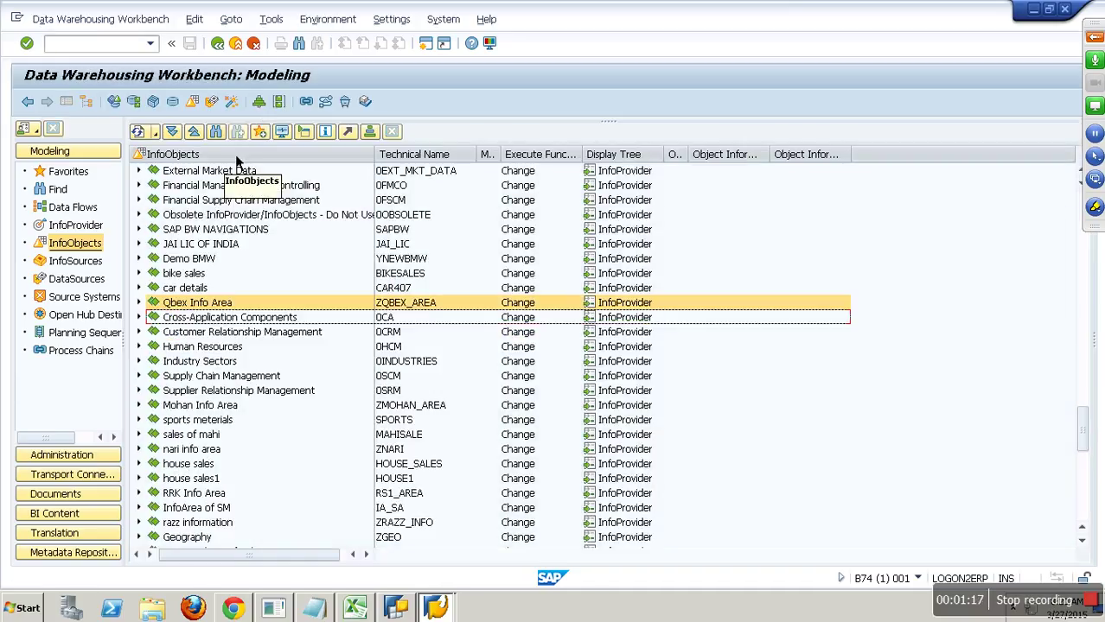
Step: Search the InfoObjects tree for "customer" and check what is nested under the CNO characteristic
click(218, 132)
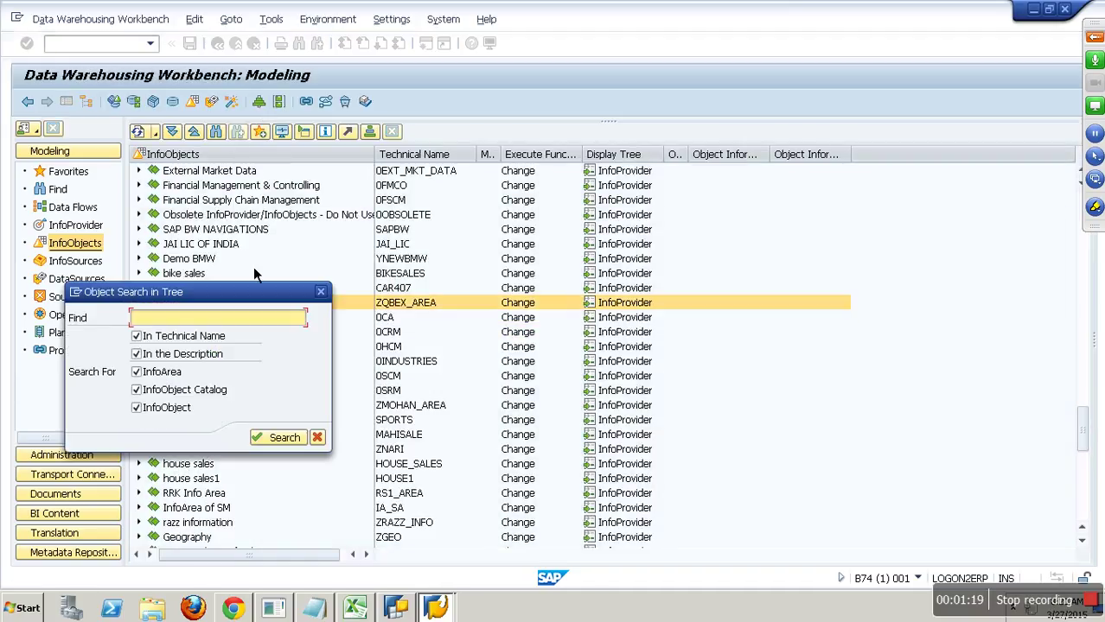
text(customer)
key(Return)
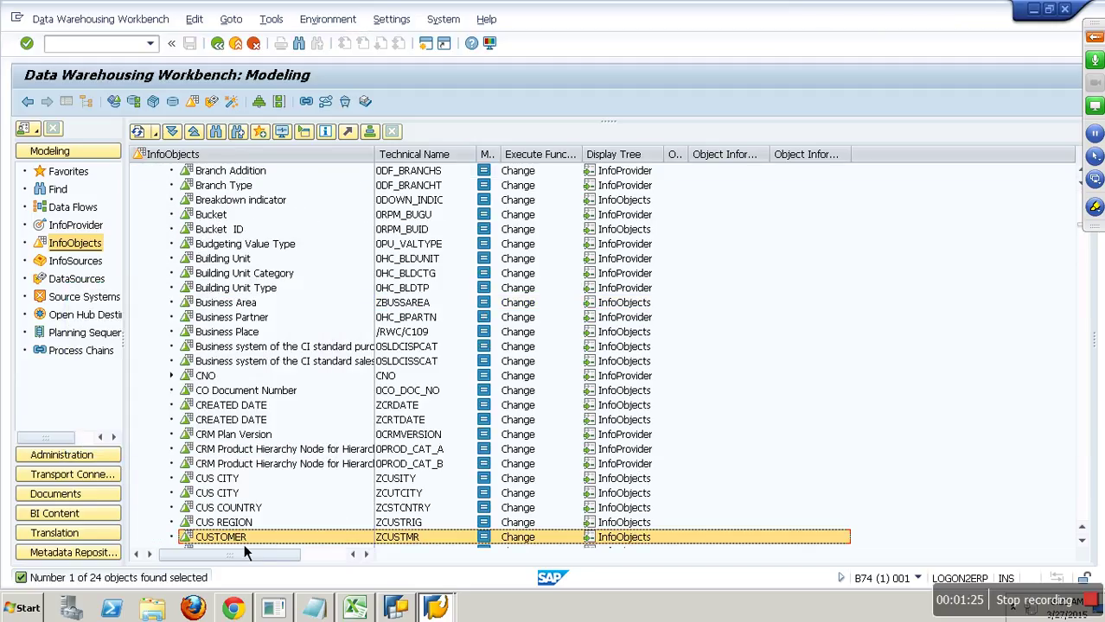
click(244, 541)
scroll(239, 553, down, 1)
scroll(234, 540, down, 2)
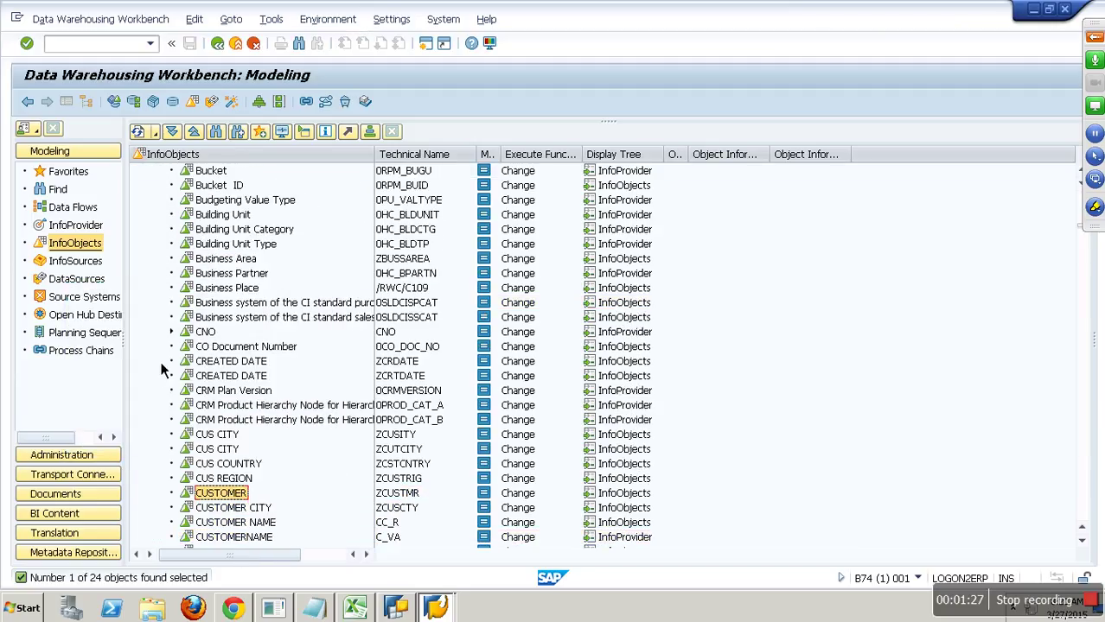
click(181, 338)
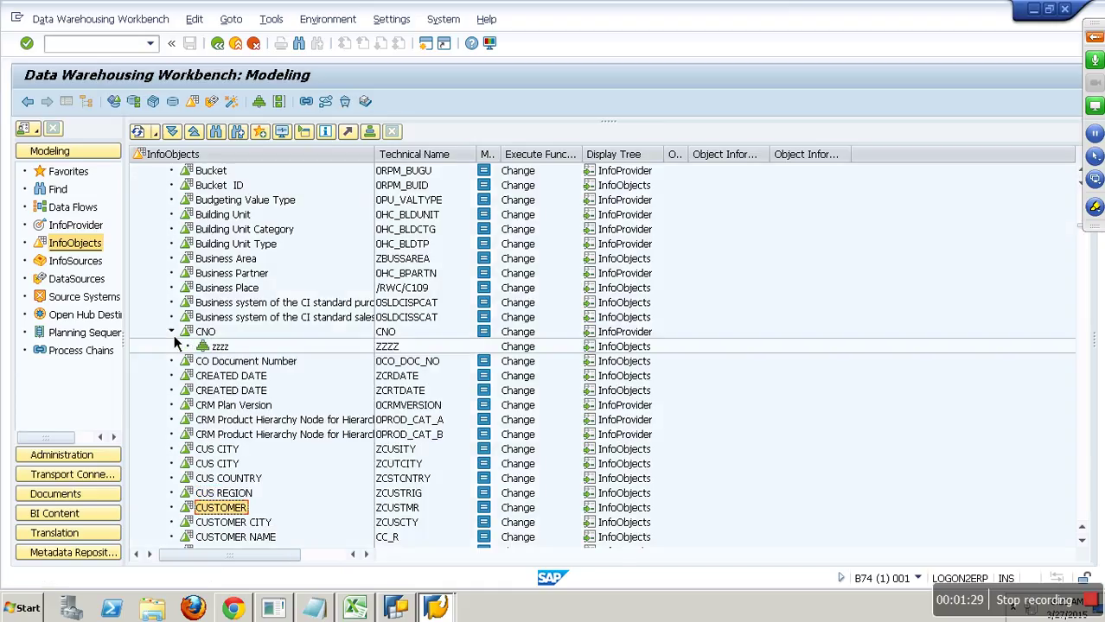
click(178, 339)
Step: Search the Favorites tree for "zawsales" and select the Mohan AW Company Sales Details info area
click(76, 174)
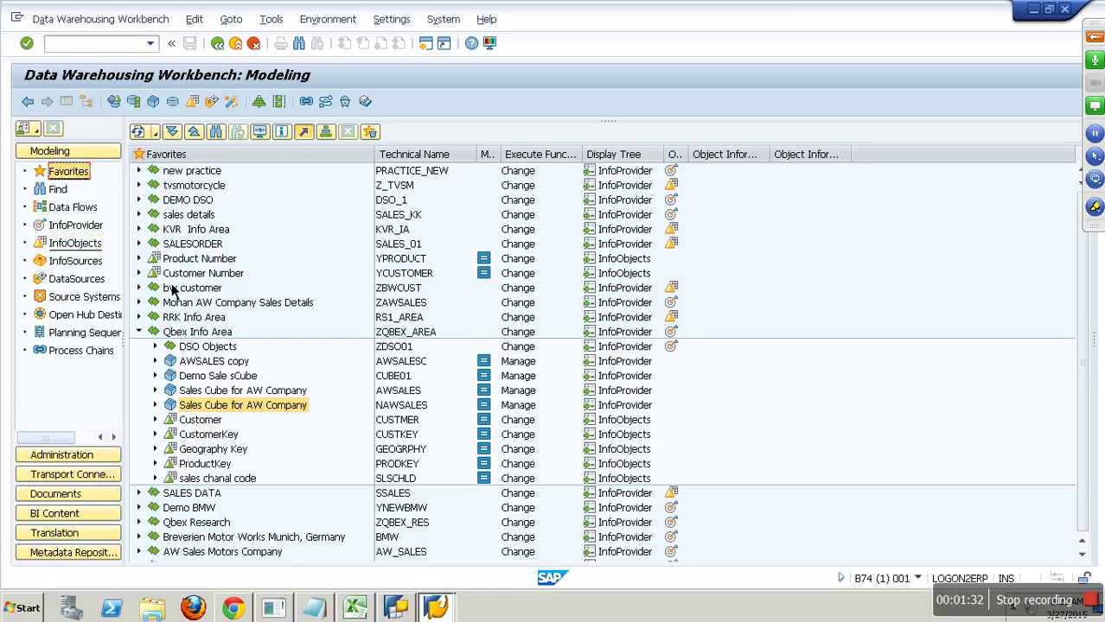
click(220, 133)
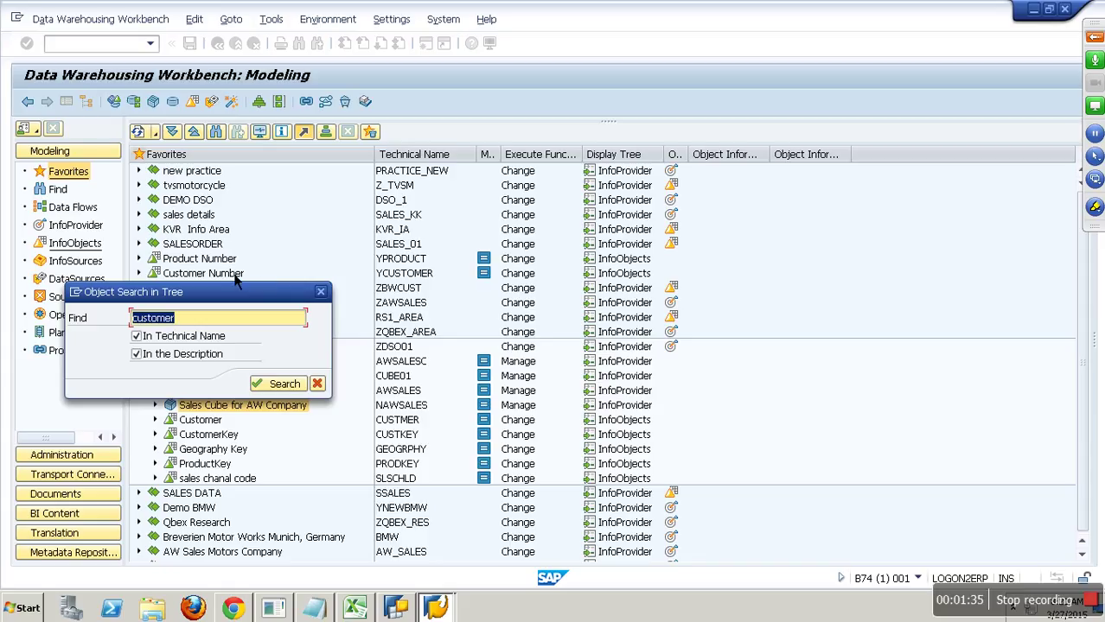
text(zawsalwe)
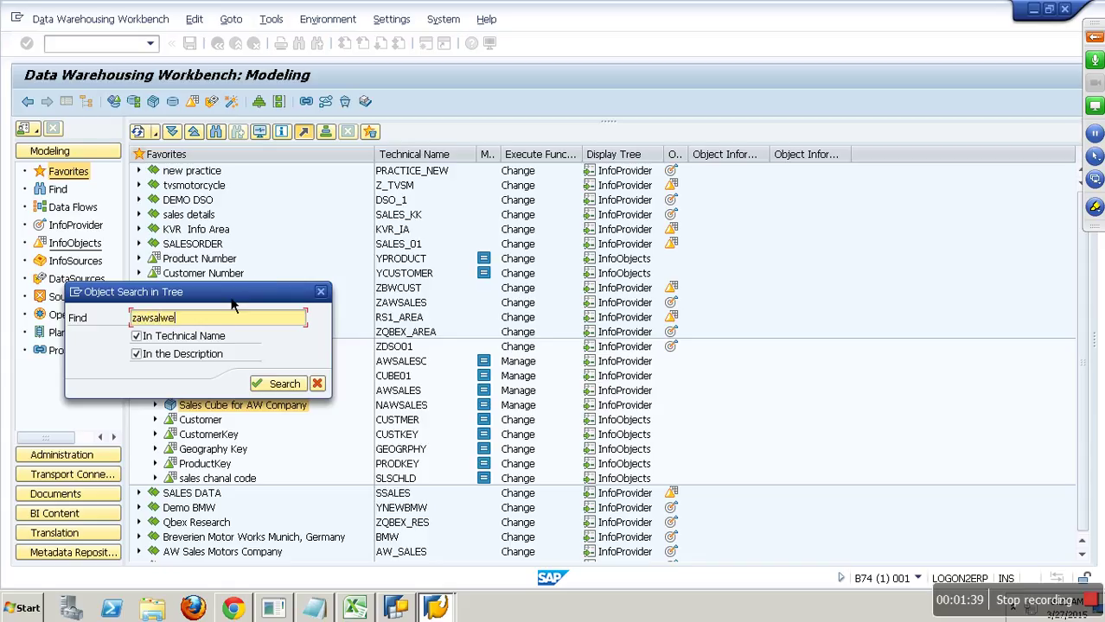
key(BackSpace)
key(BackSpace)
text(es)
key(Return)
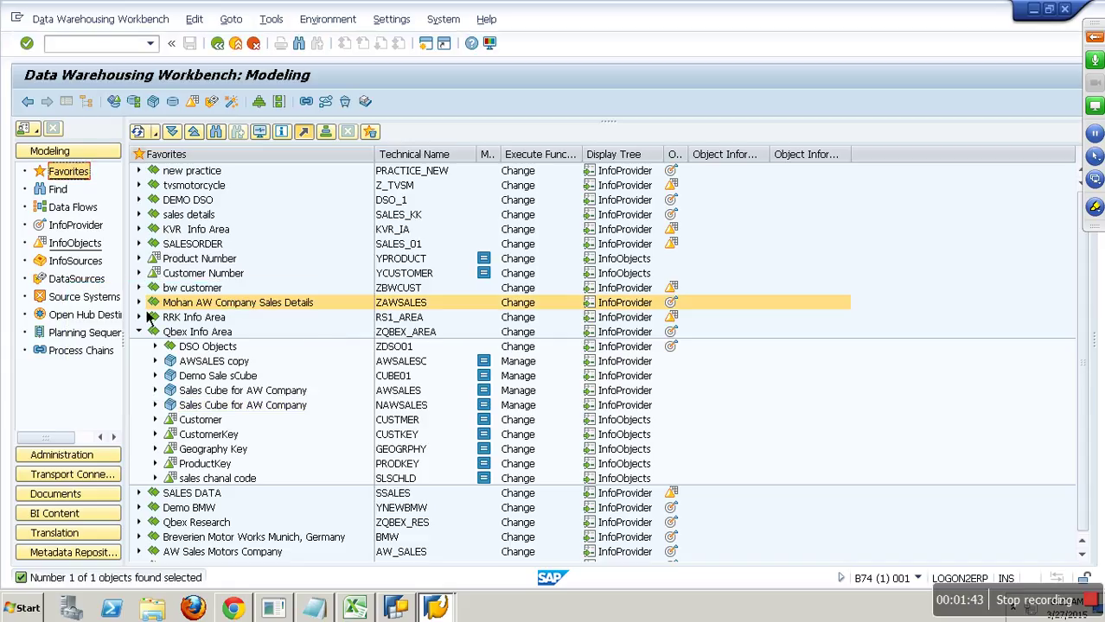
click(144, 305)
click(144, 304)
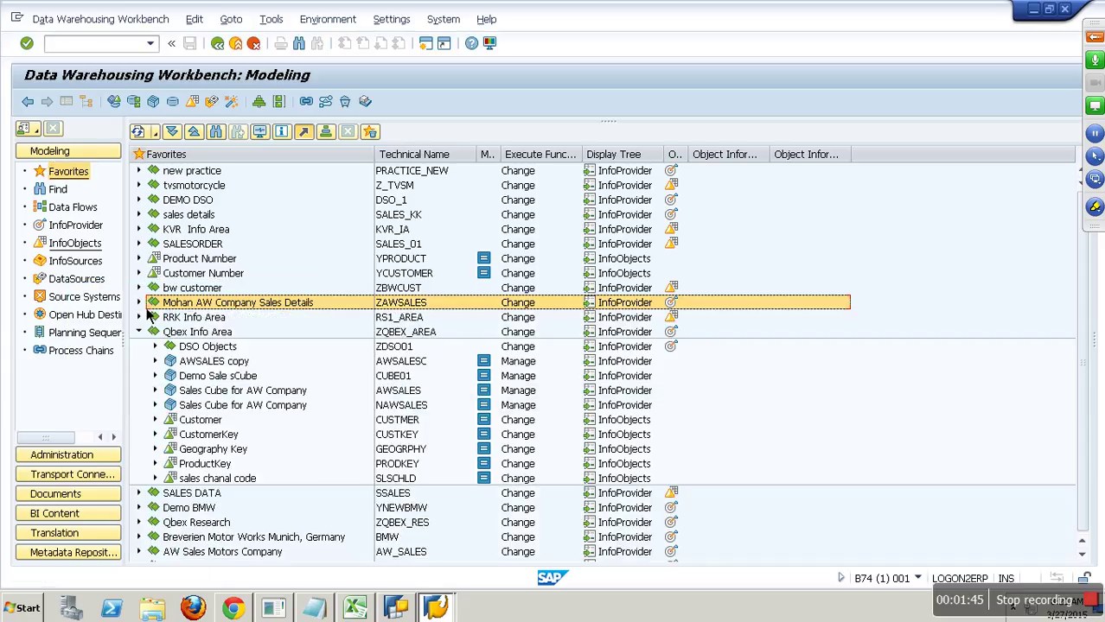
Step: View the load requests of the Demo AW Sales Bikes cube in Transaction Data under Breverien Motor Works, and close the Manage view
scroll(183, 456, down, 1)
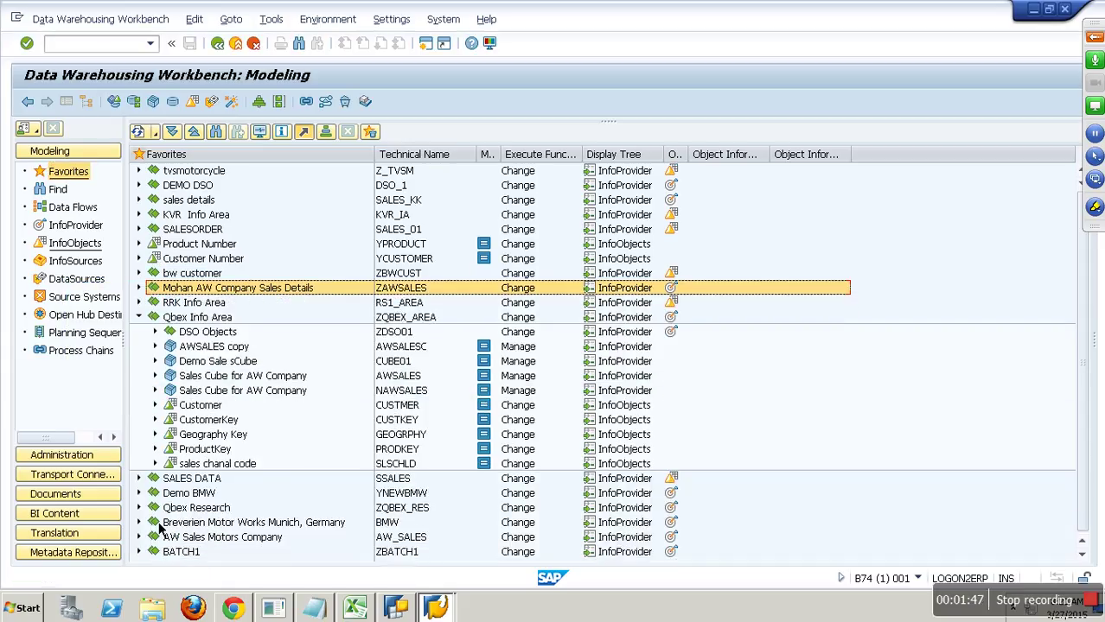
click(151, 522)
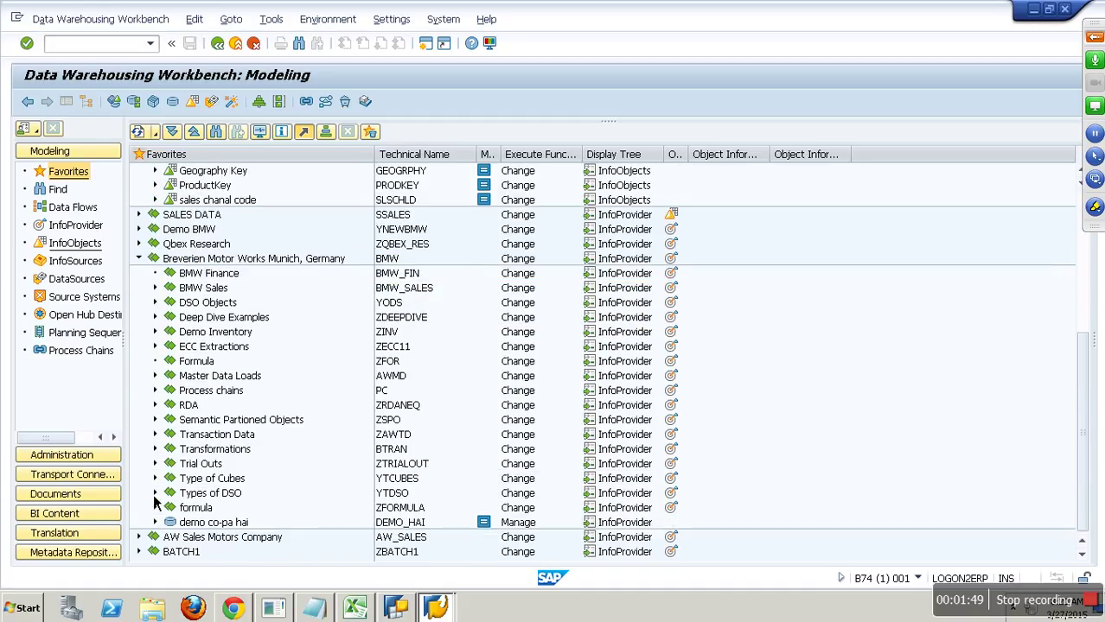
click(163, 442)
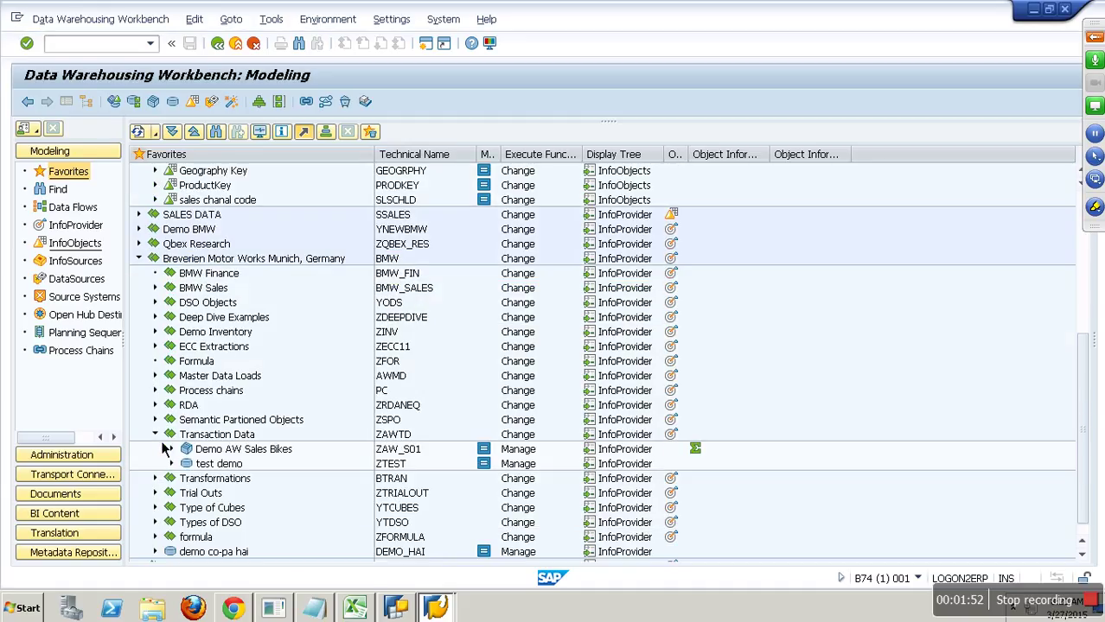
right_click(232, 452)
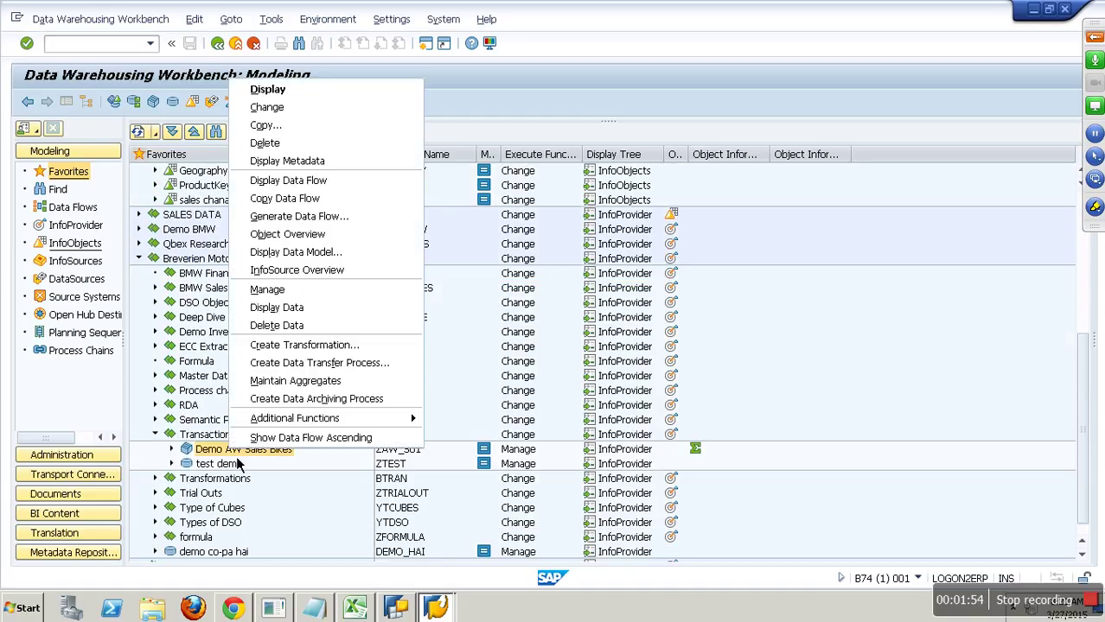
click(291, 297)
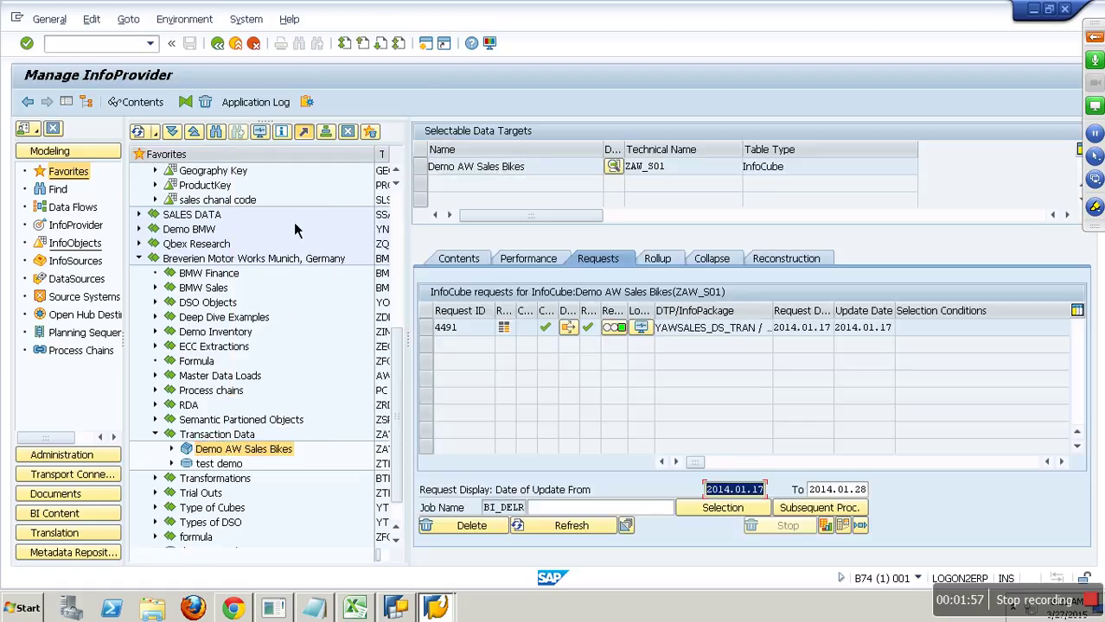
click(242, 48)
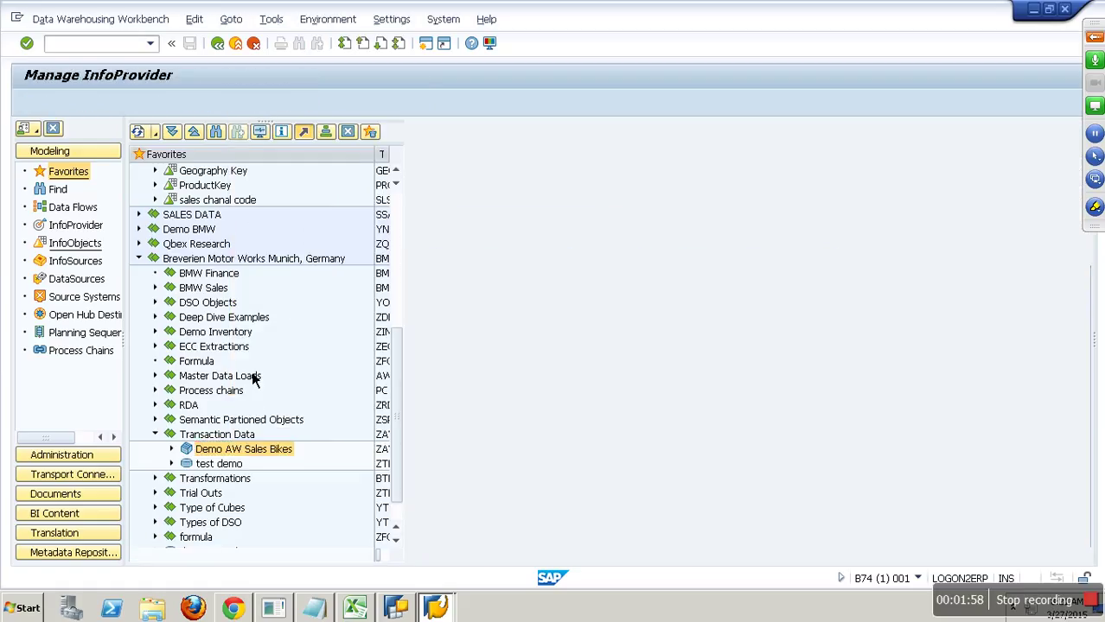
Step: Display the data model of the Demo AW Sales Bikes cube and select YCUSTKEYN in its Customer Location dimension
right_click(283, 456)
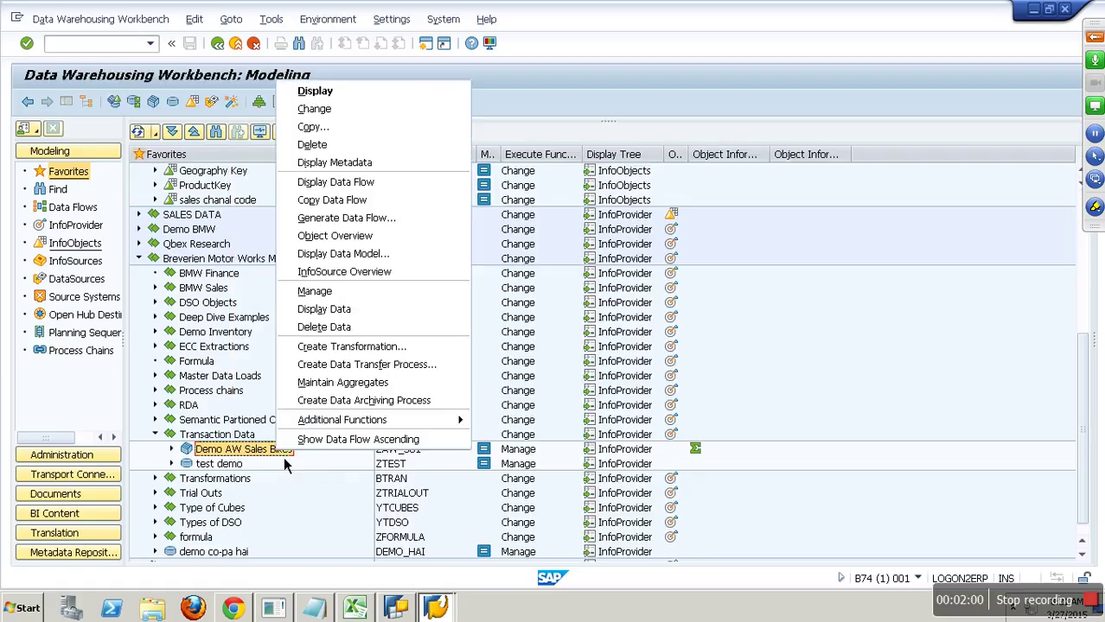
click(358, 254)
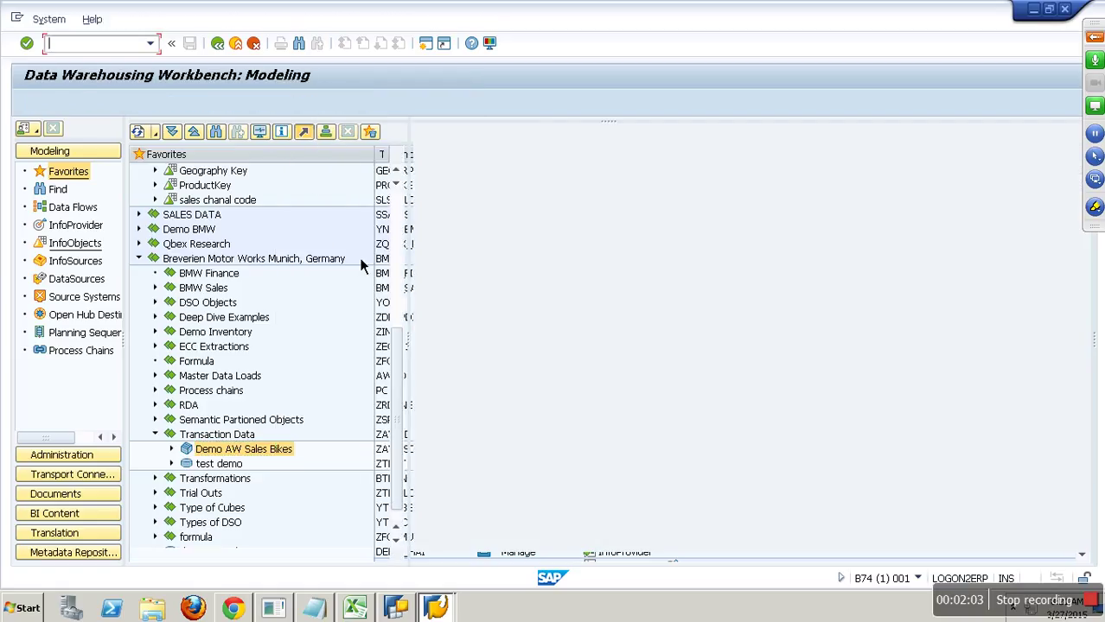
click(438, 227)
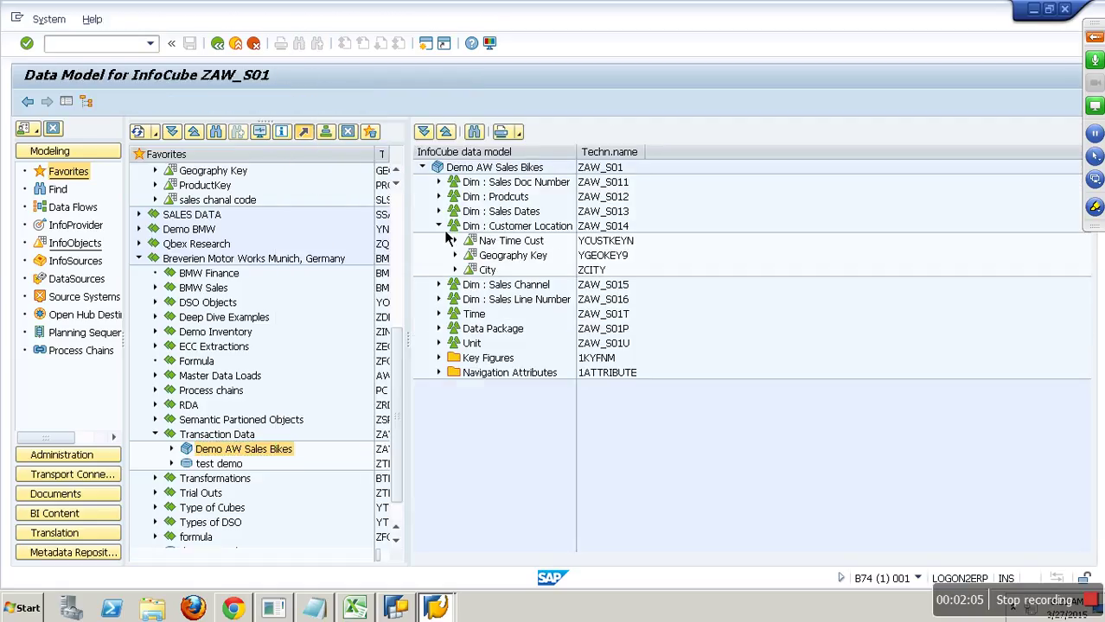
click(623, 246)
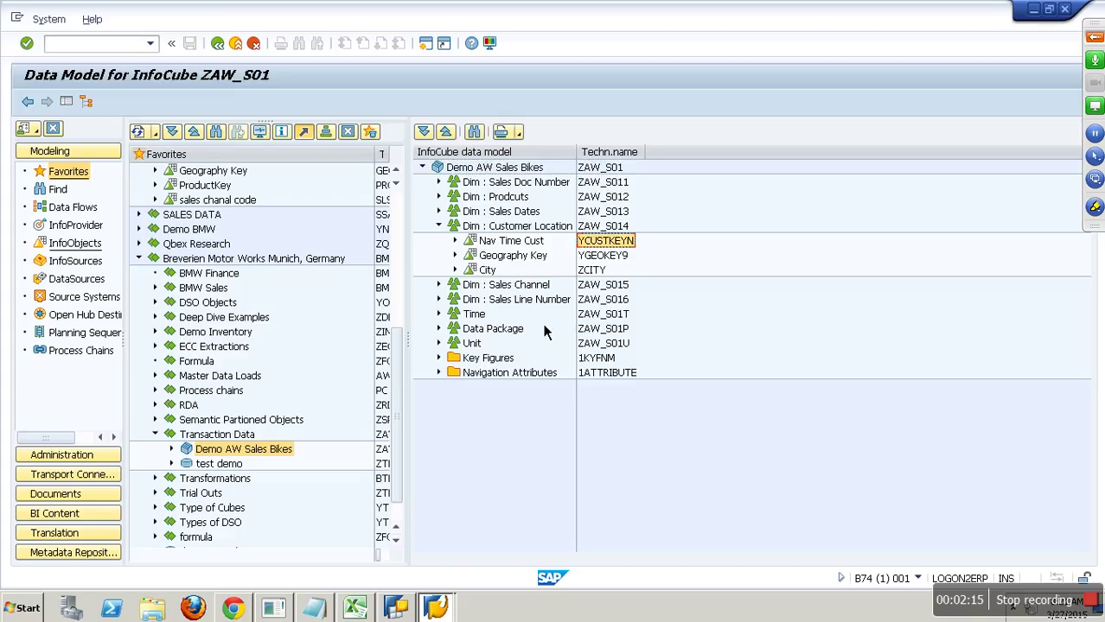
Step: Search the InfoObjects tree for "ycustkey" and close the cube's data model display
click(76, 244)
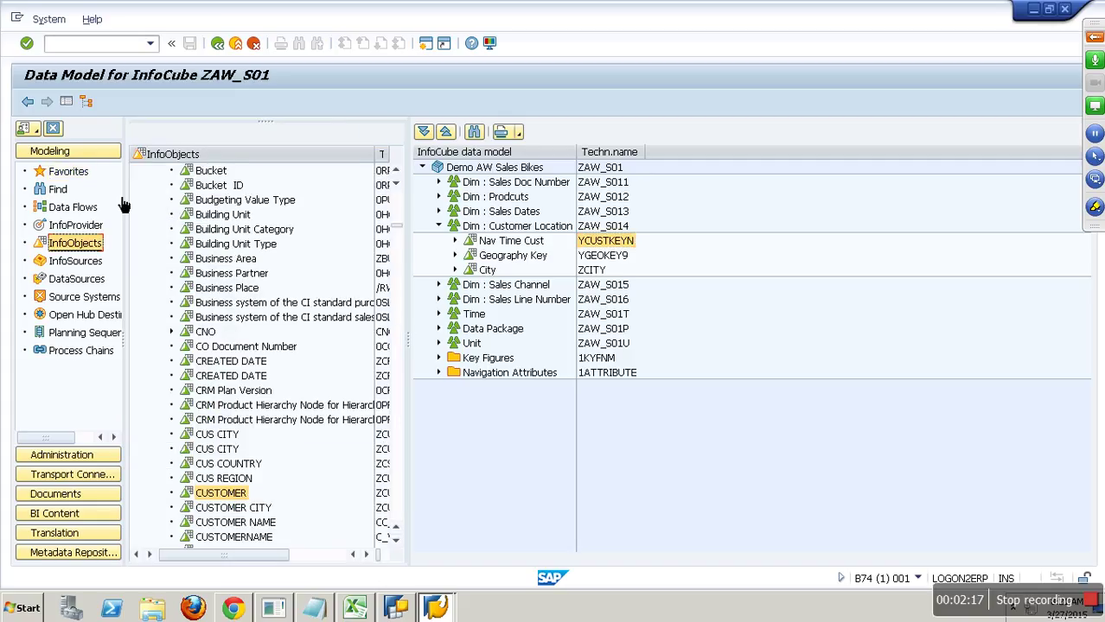
click(218, 132)
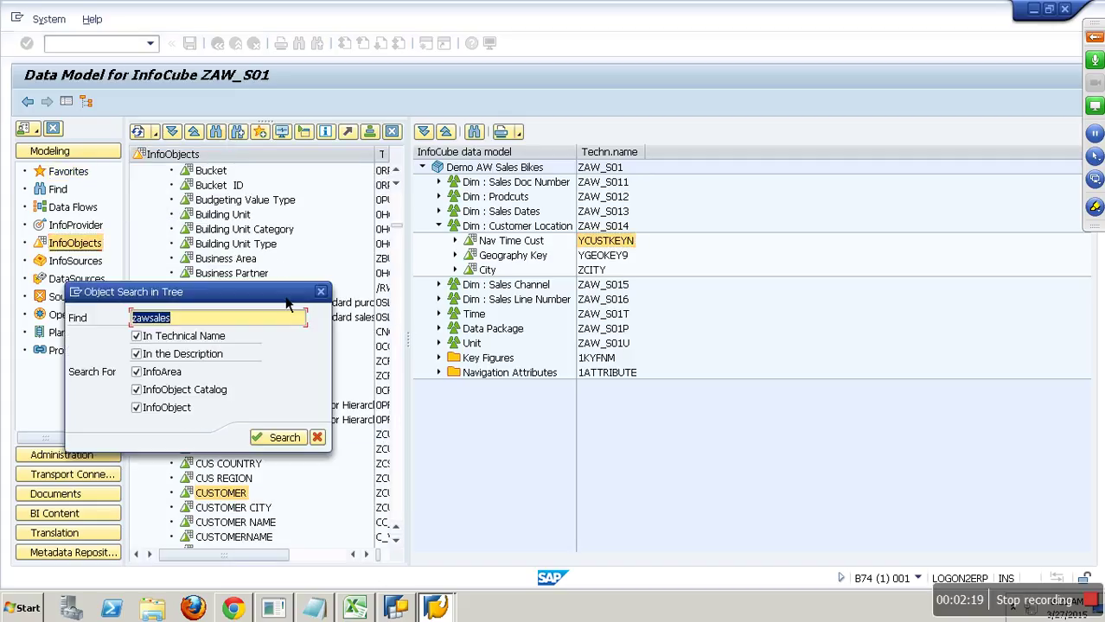
text(ycustkey)
key(Return)
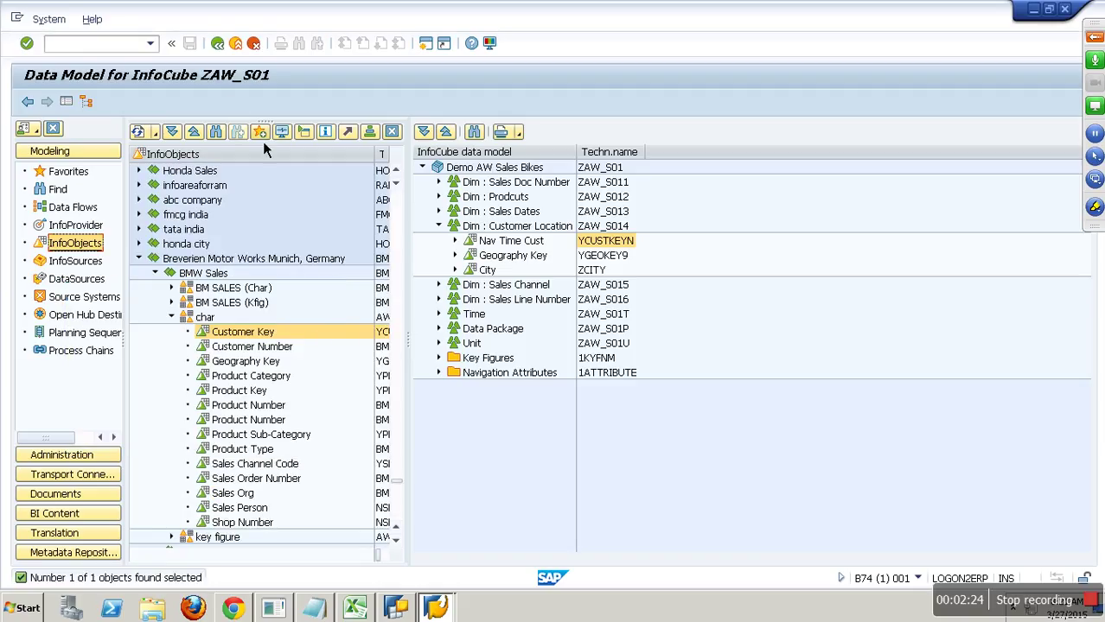
click(254, 43)
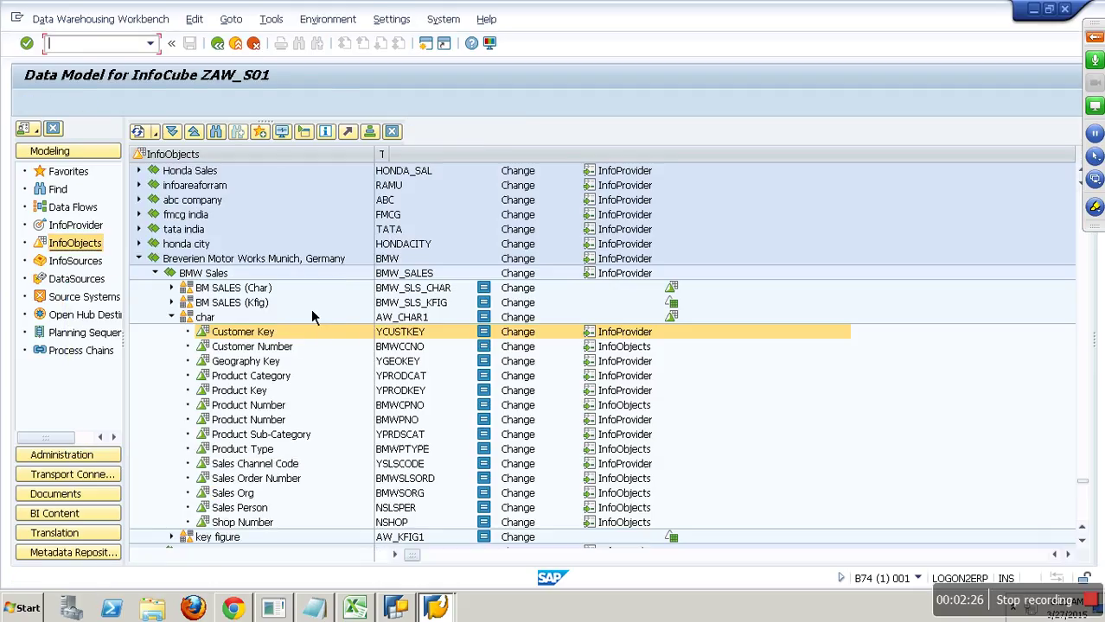
Step: Search the InfoObjects tree for "zcustkey" and expand that CustomerKey characteristic to examine its hierarchies
click(218, 133)
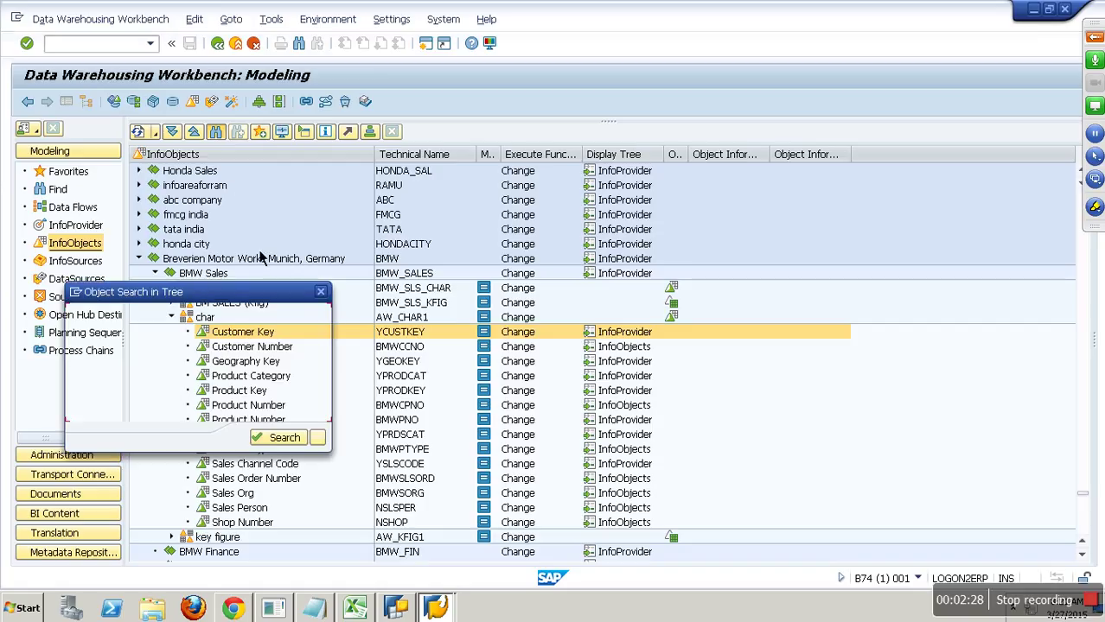
text(zcu)
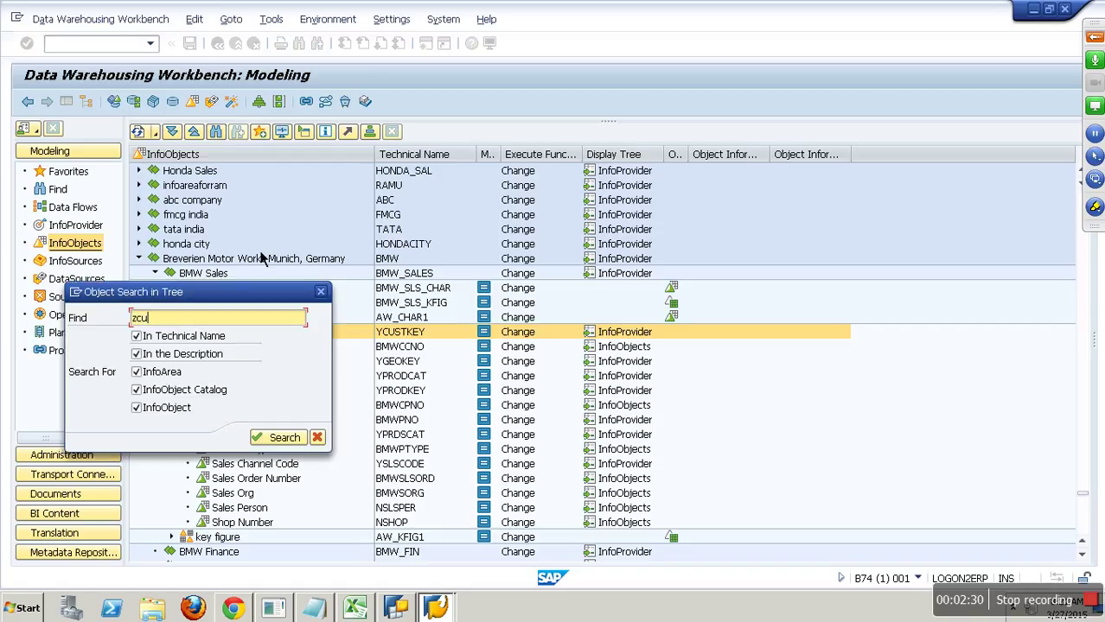
text(stkey)
key(Return)
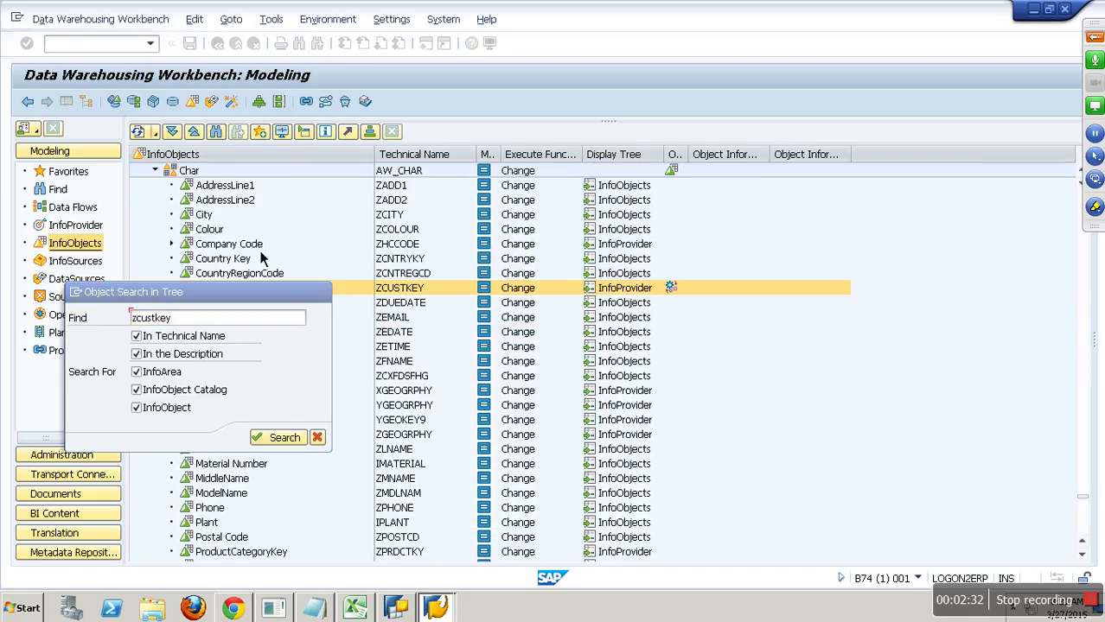
click(174, 290)
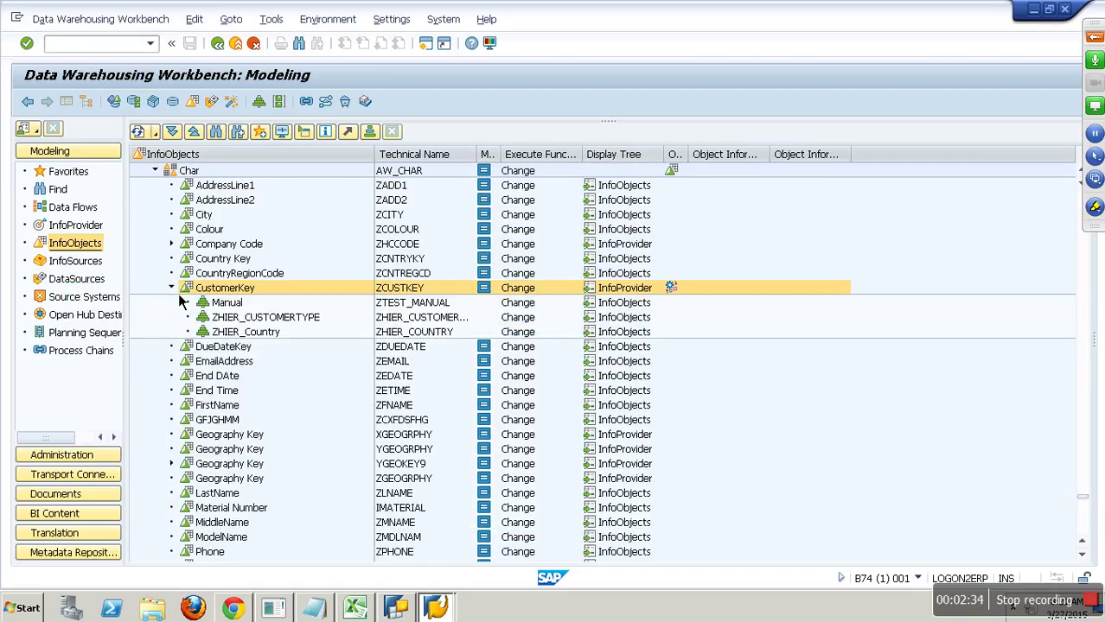
click(413, 294)
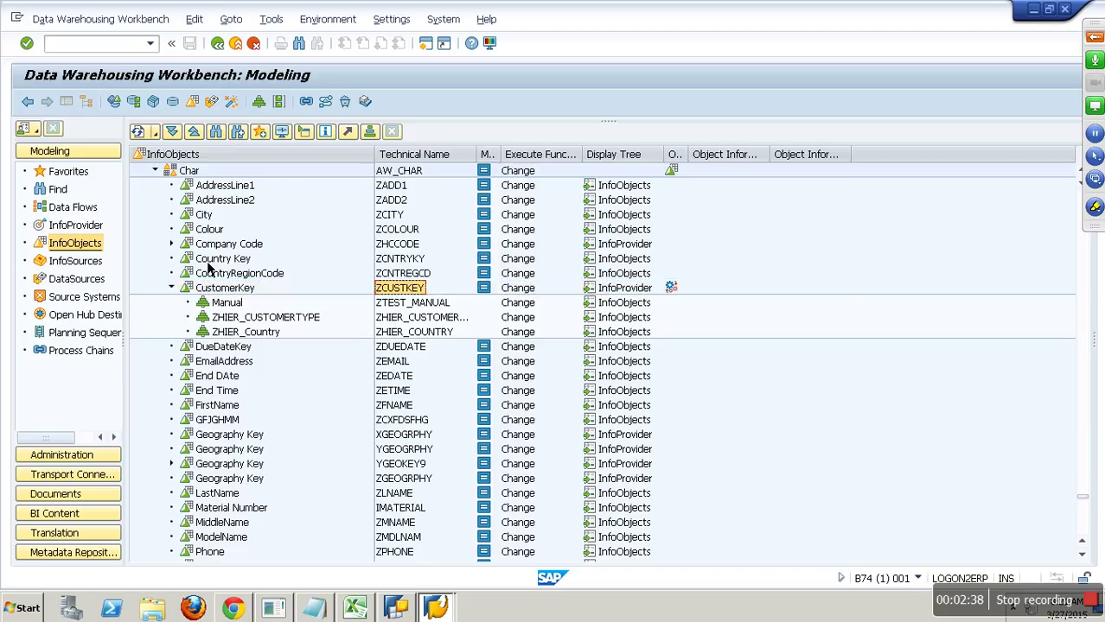
Step: Return to the Favorites tree and collapse the Breverien Motor Works Munich, Germany info area
click(77, 227)
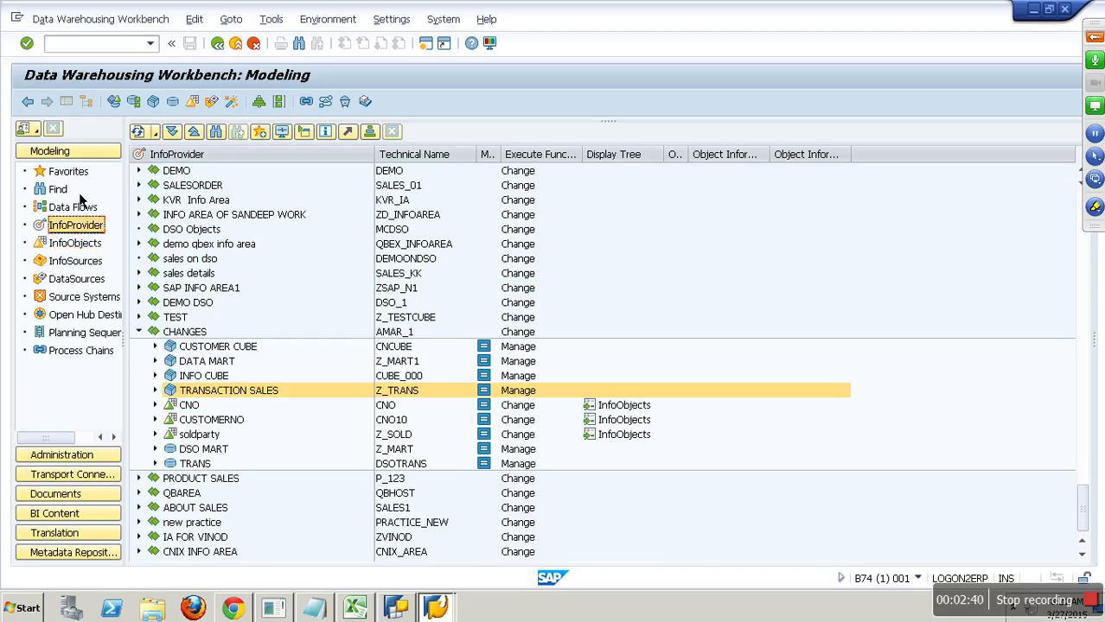
click(76, 176)
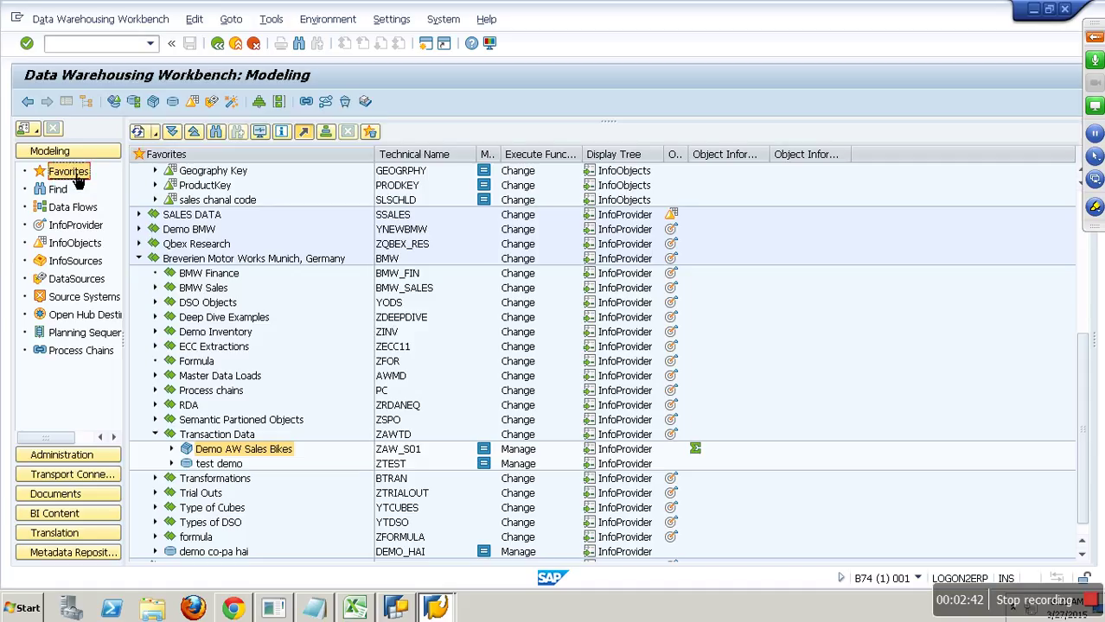
click(138, 258)
scroll(173, 319, up, 5)
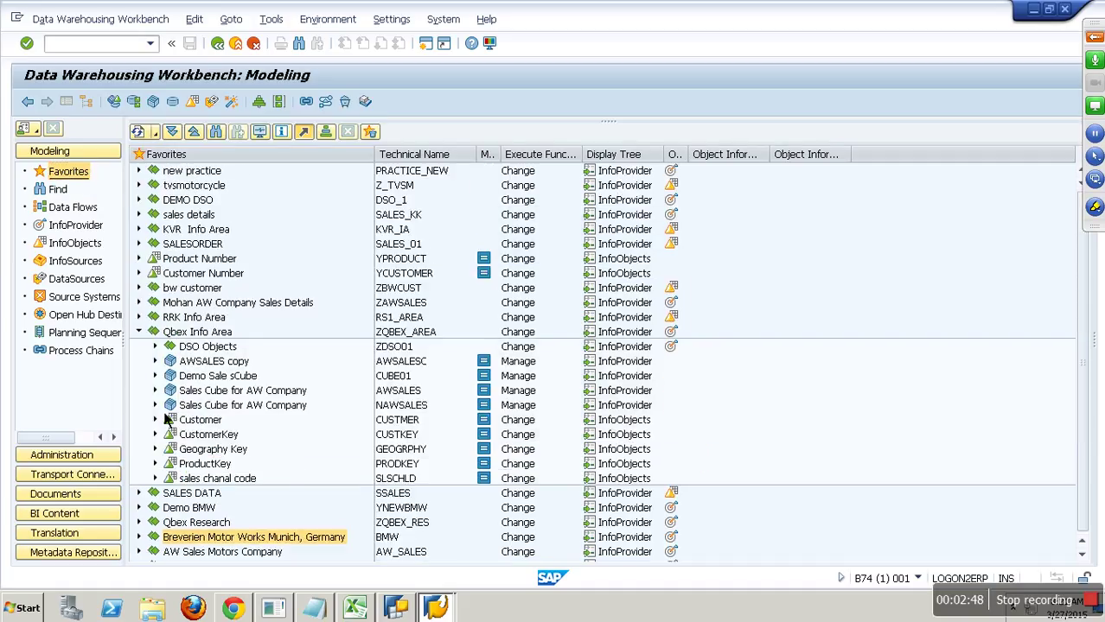
right_click(243, 407)
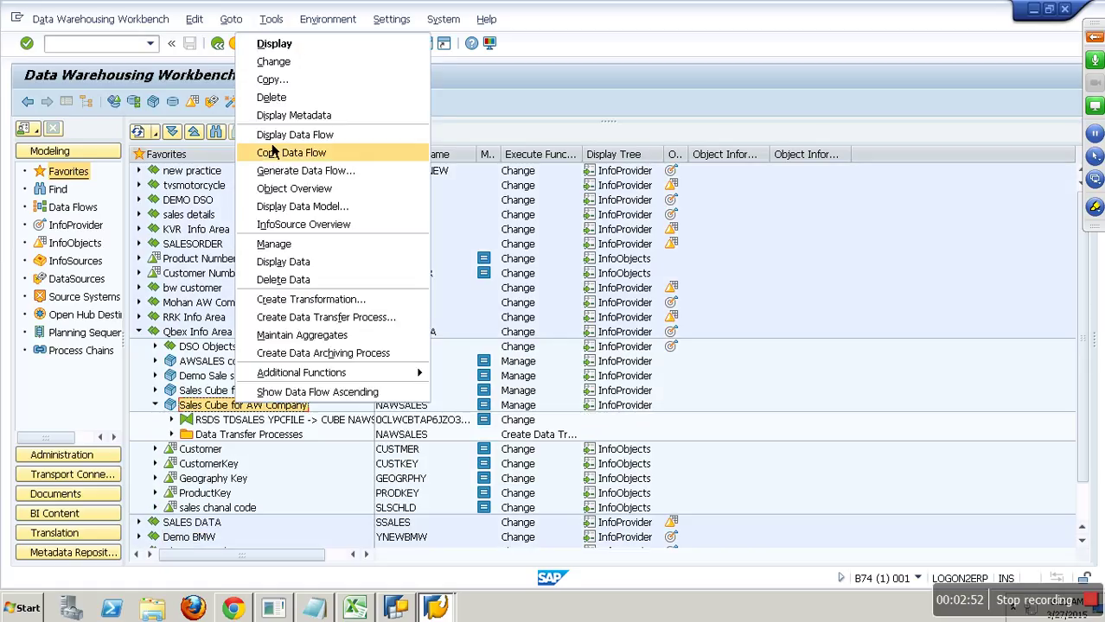
click(297, 79)
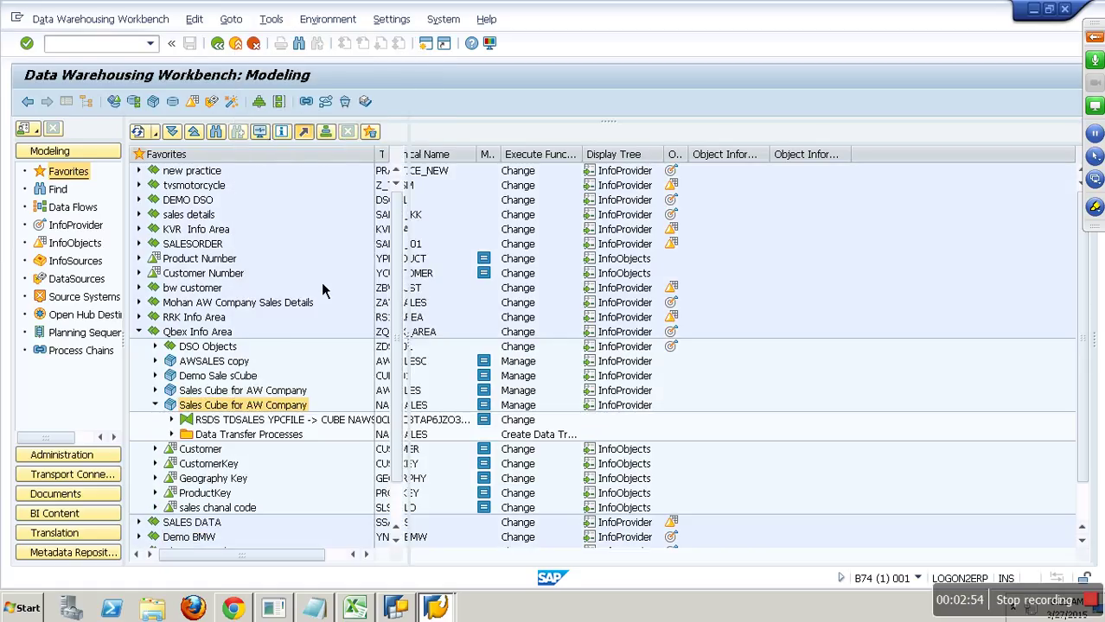
click(249, 49)
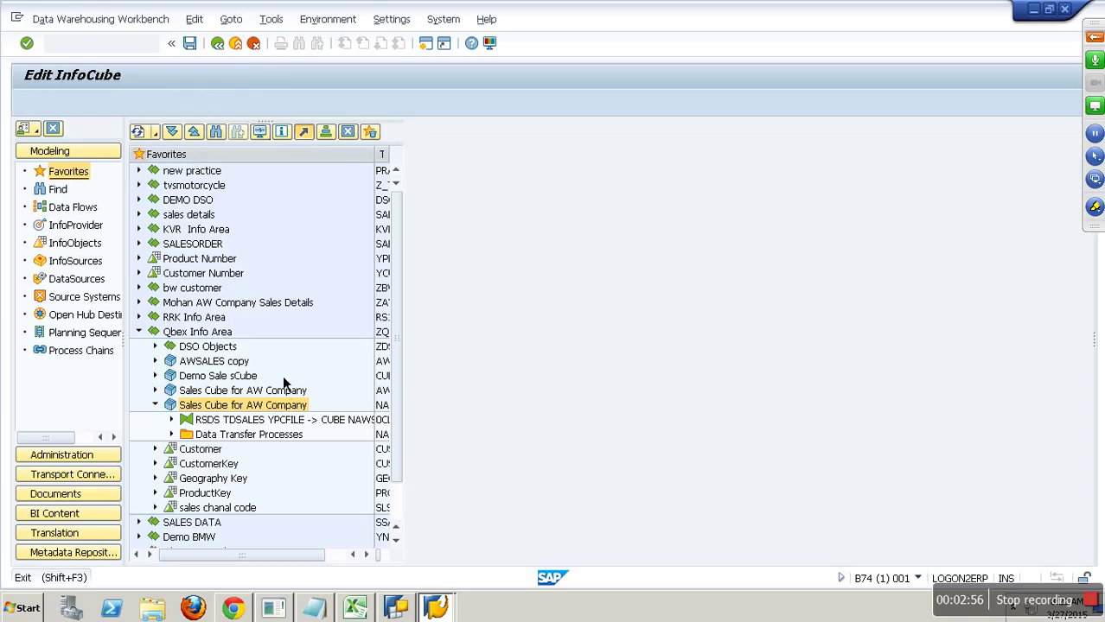
Step: Delete the data contents of the Sales Cube for AW Company (NAWSALES) and close the deletion log
right_click(293, 406)
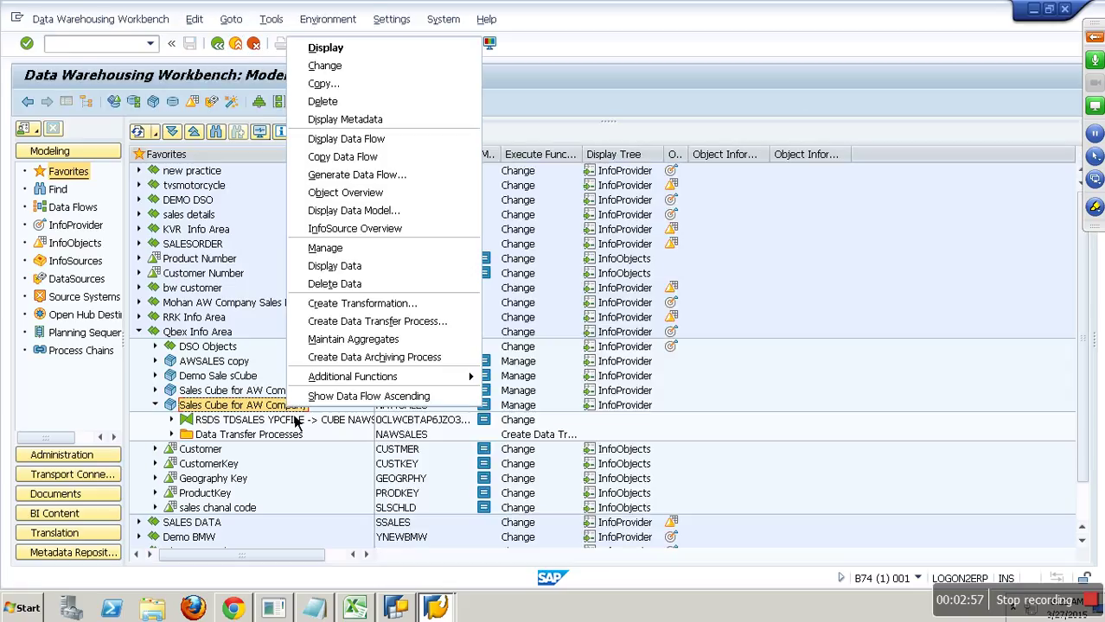
click(334, 284)
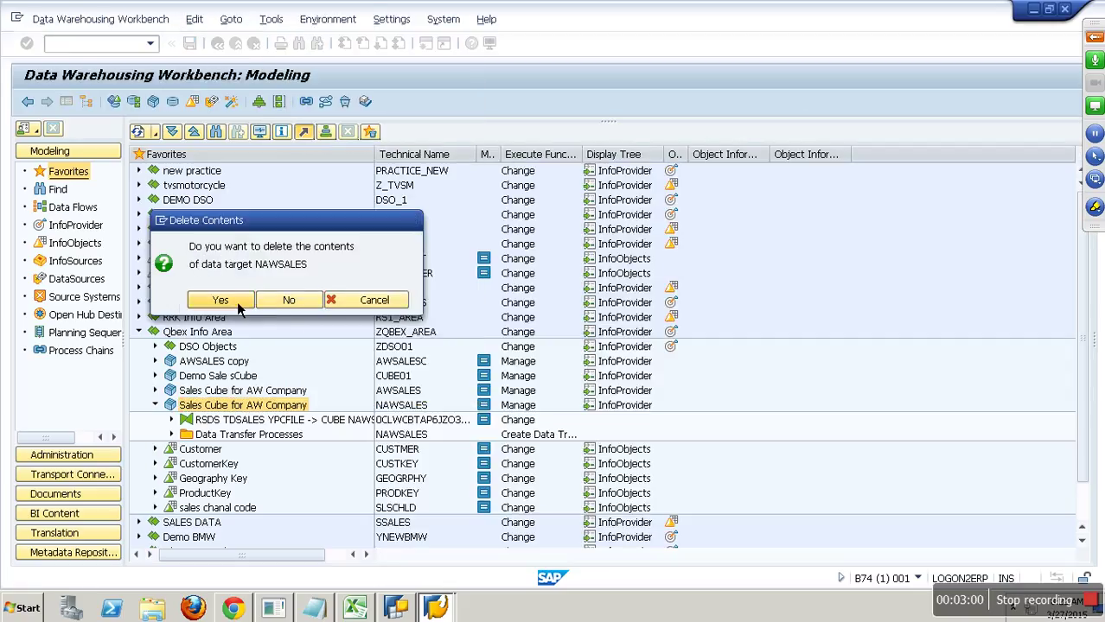
click(221, 301)
click(313, 319)
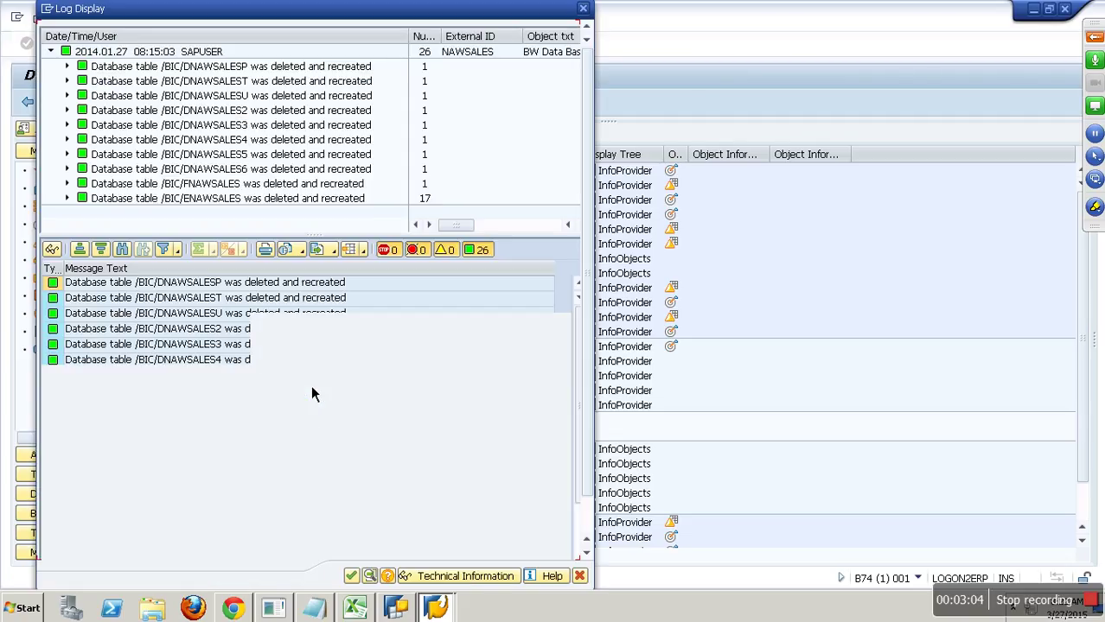
click(355, 580)
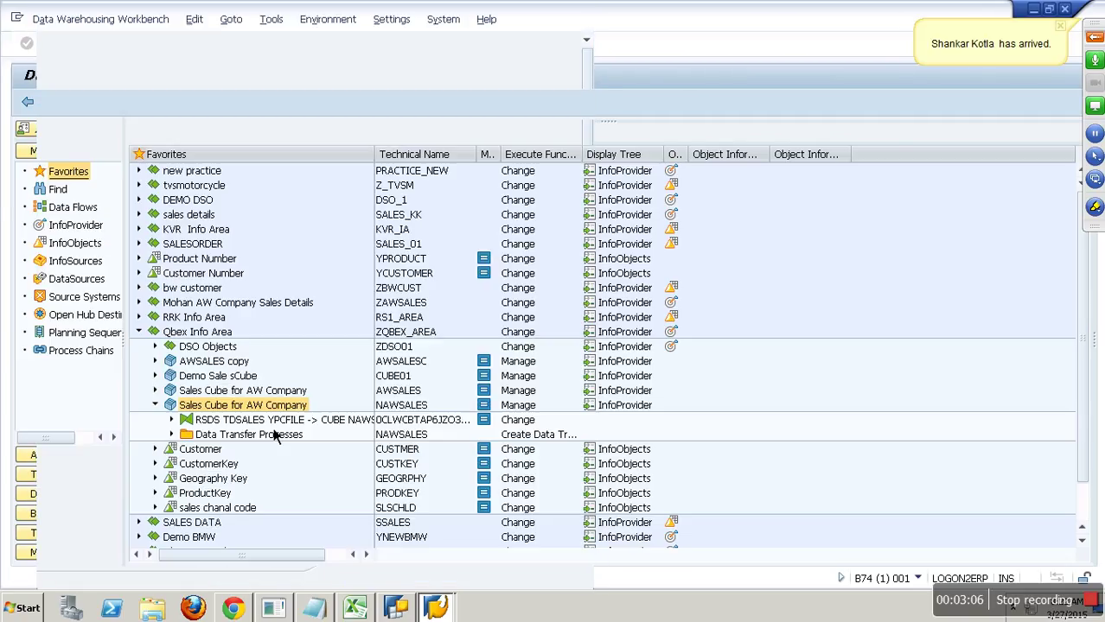
Step: Open the NAWSALES cube for editing, expand its Customer dimension and select the CustomerKey characteristic (CUSTKEY)
right_click(260, 404)
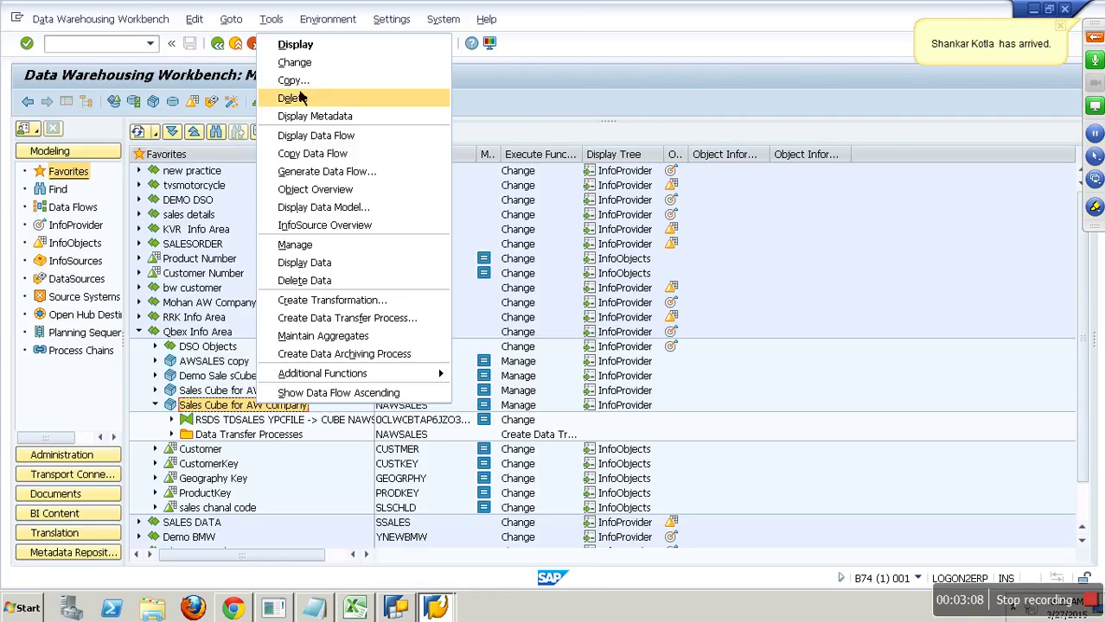
click(294, 62)
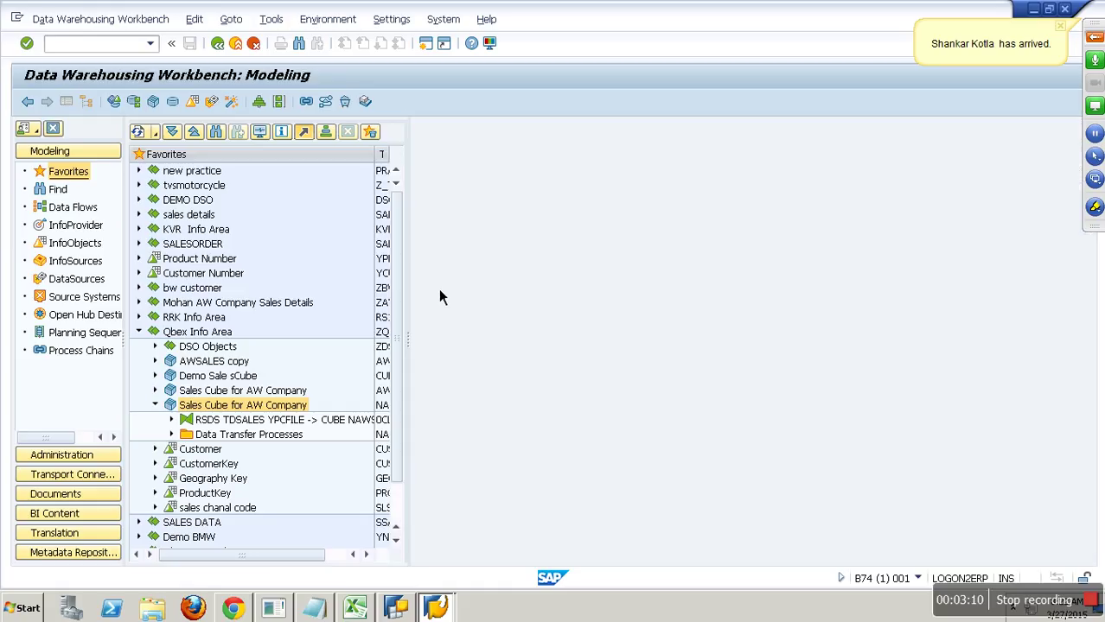
click(704, 379)
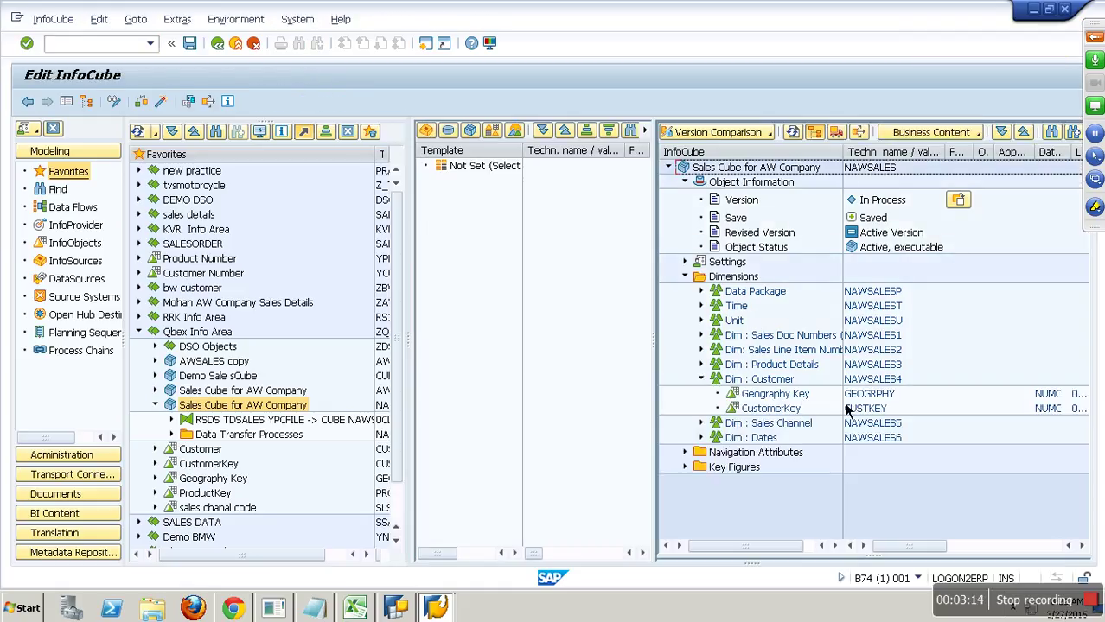
click(774, 409)
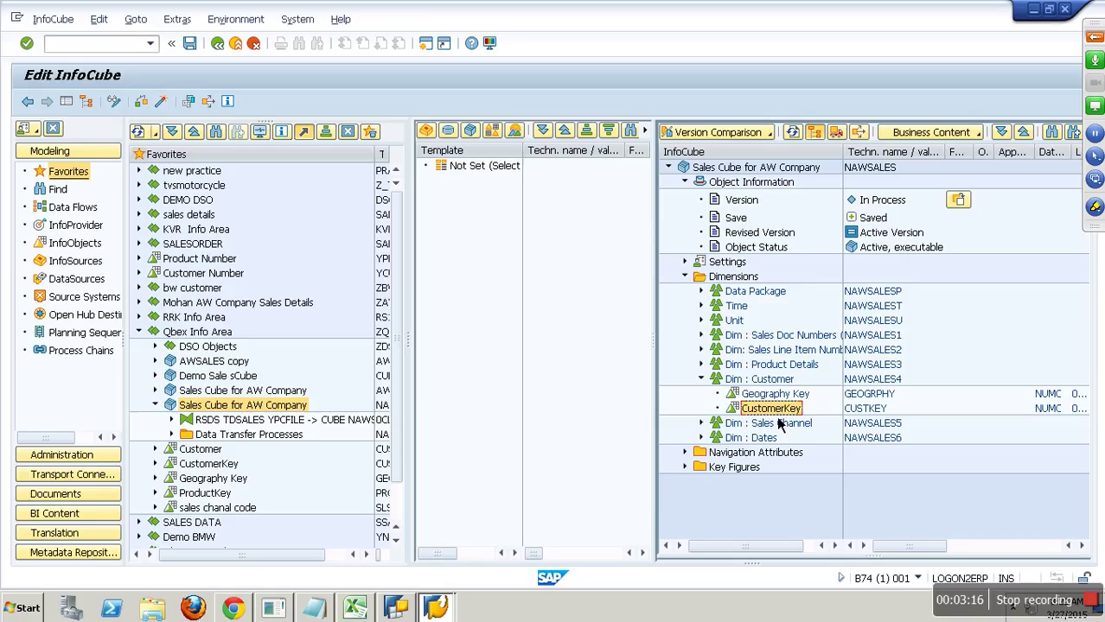
click(173, 134)
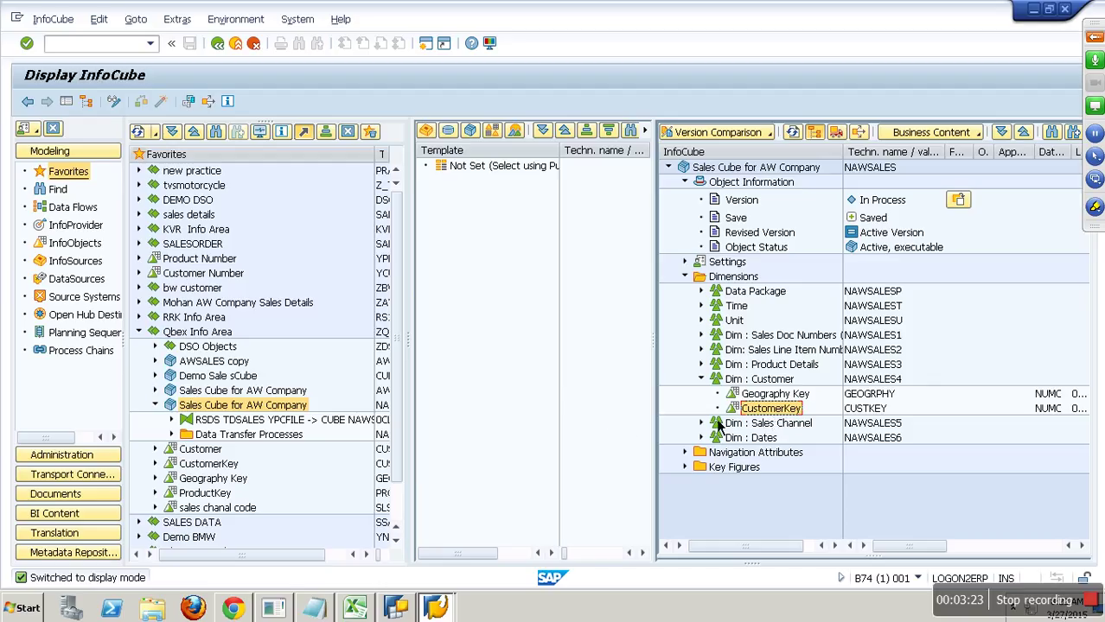
right_click(767, 412)
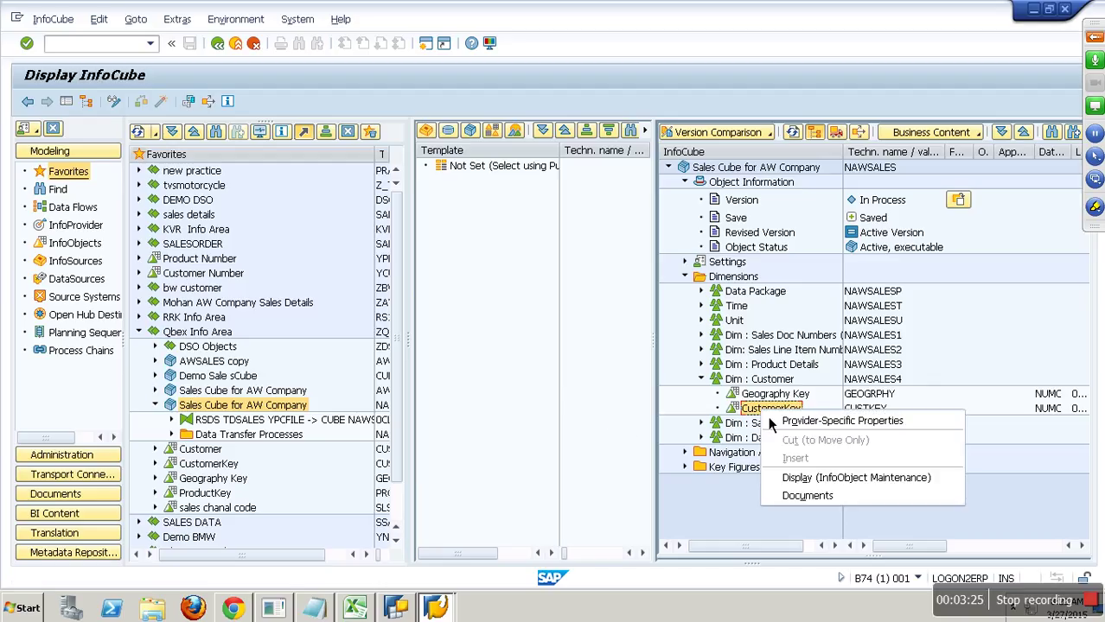
click(693, 414)
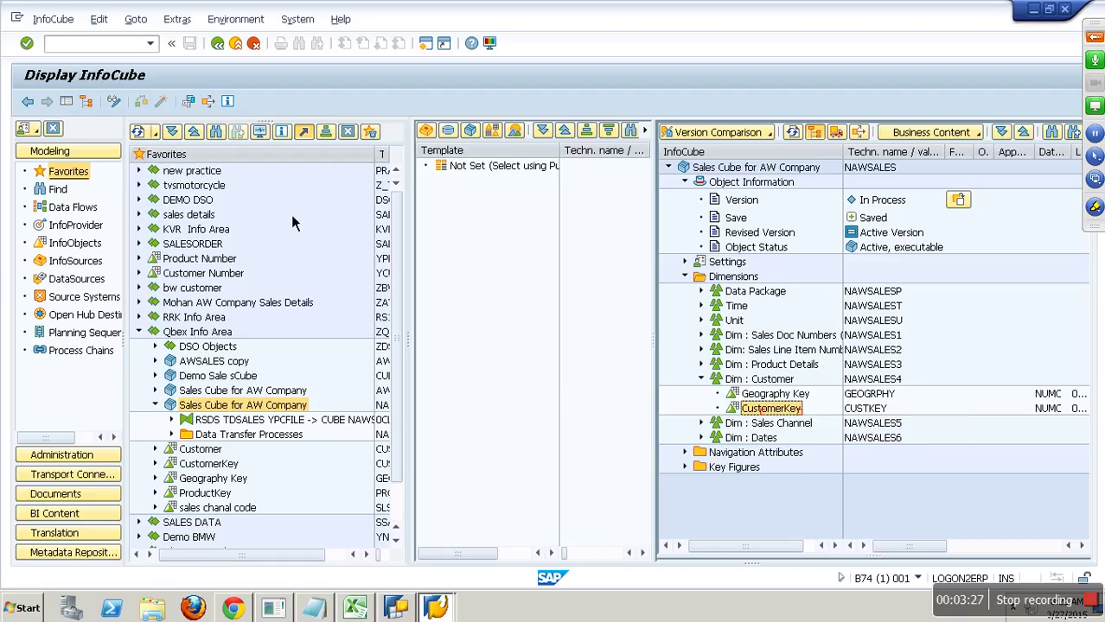
Step: Hide the navigation tree, put the cube in edit mode and remove CustomerKey (CUSTKEY) from the Customer dimension
click(70, 106)
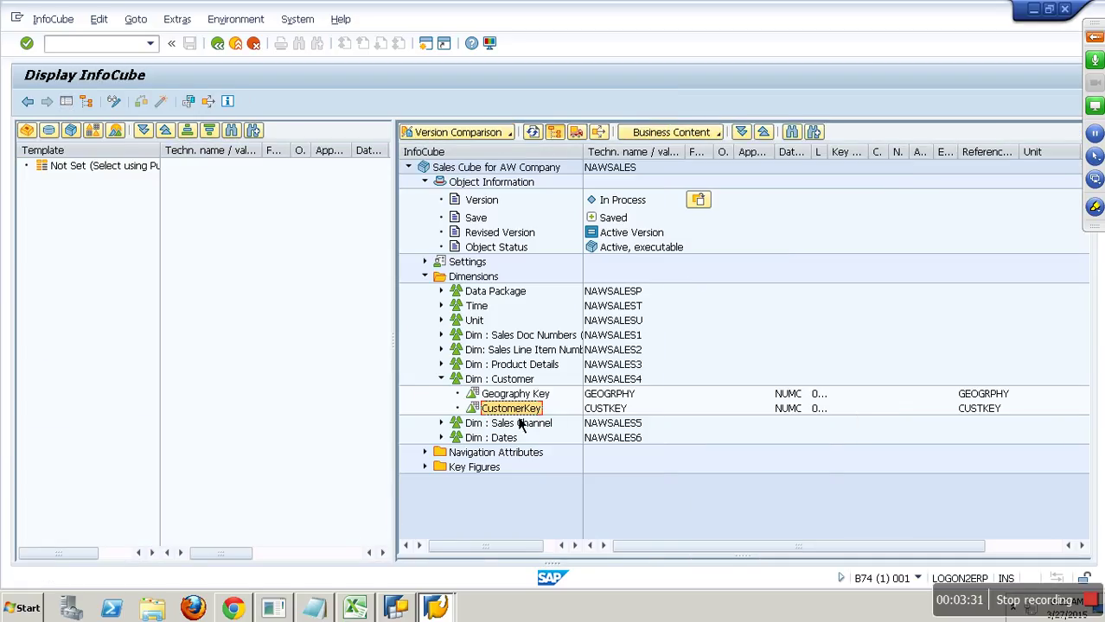
click(120, 107)
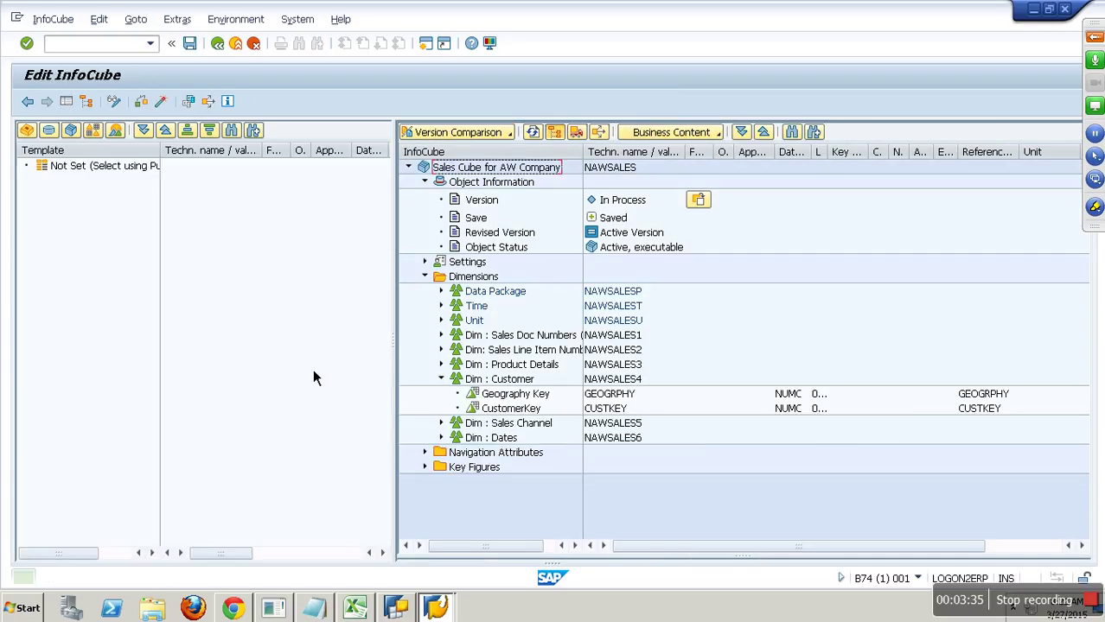
drag(508, 409, 354, 410)
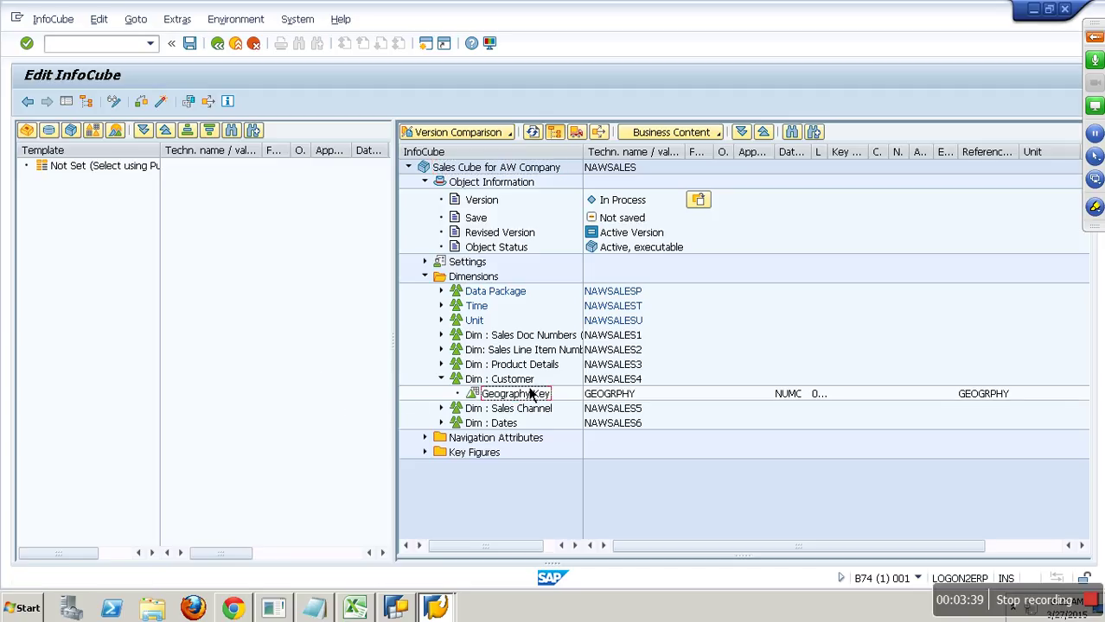
Step: Insert the InfoObject ZCUSTKEY into the cube's Customer dimension by direct input
right_click(529, 382)
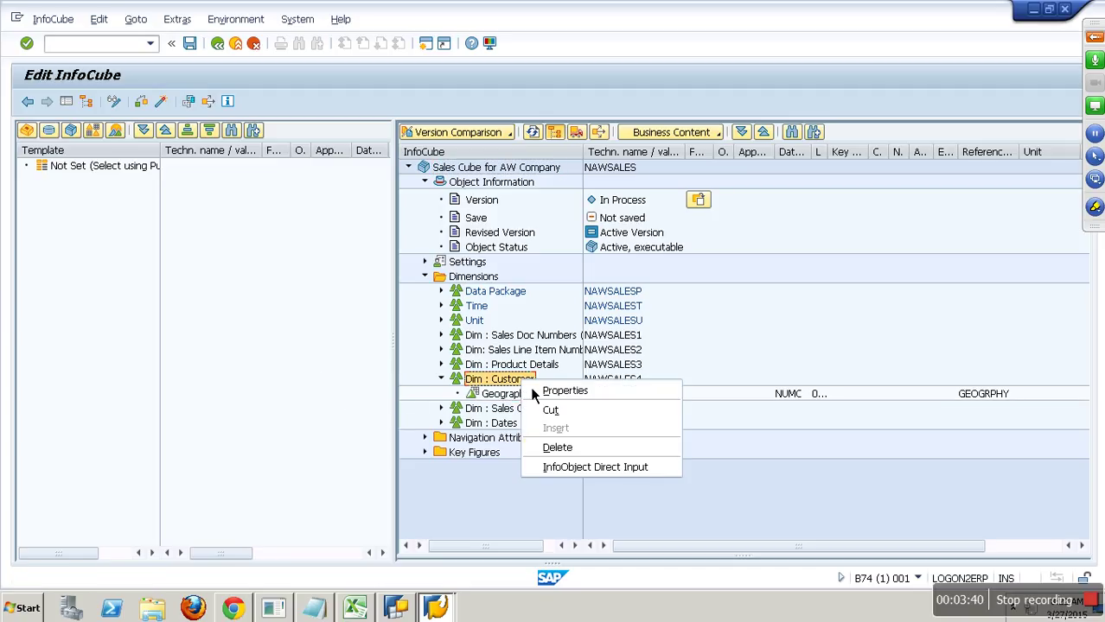
click(596, 471)
key(ctrl+v)
key(Return)
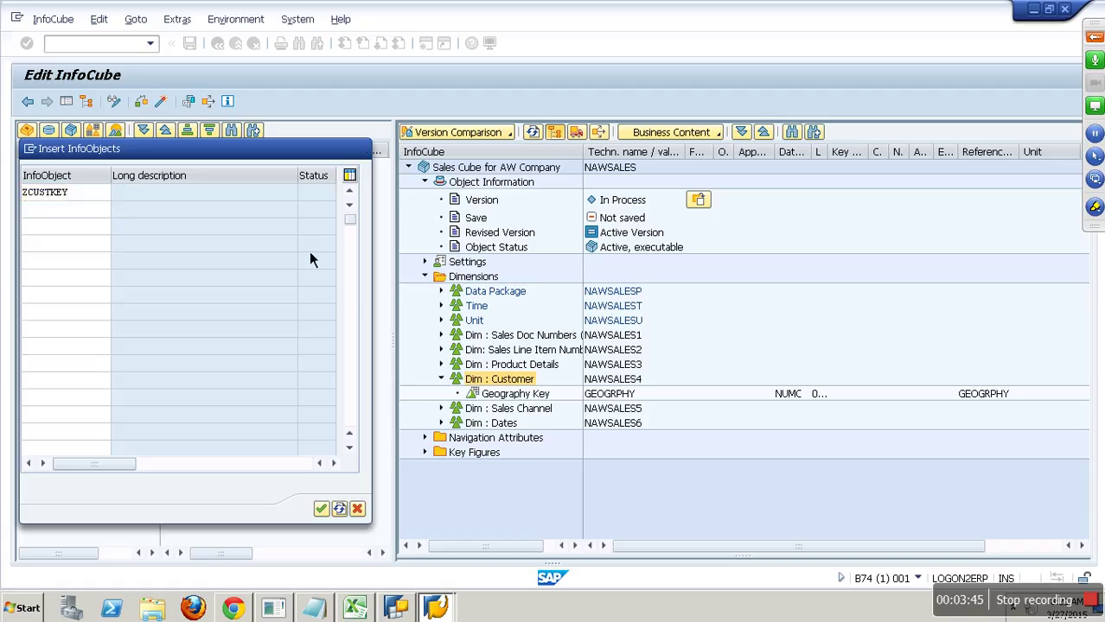
click(320, 509)
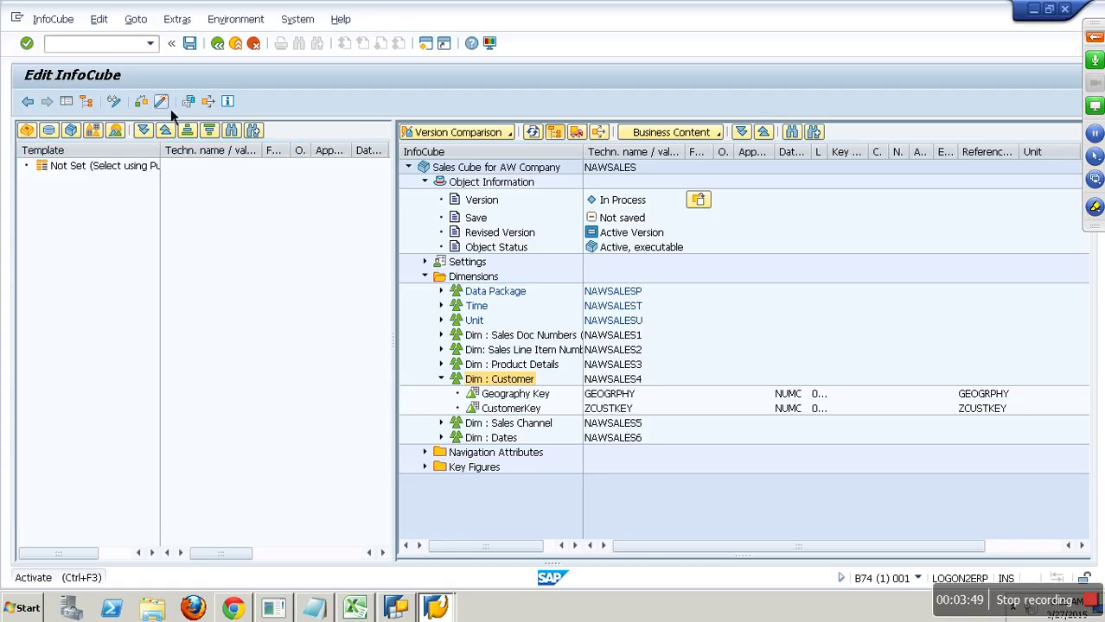
Step: Activate the NAWSALES cube, continuing past the removed InfoObjects check, and exit the cube editor
click(170, 109)
click(242, 562)
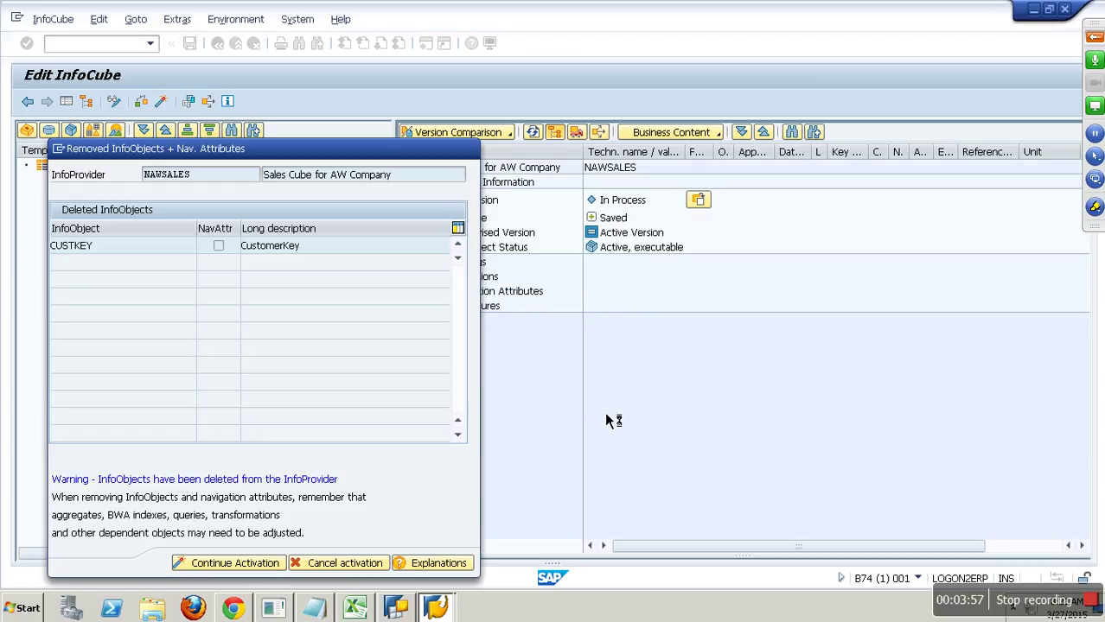
key(Return)
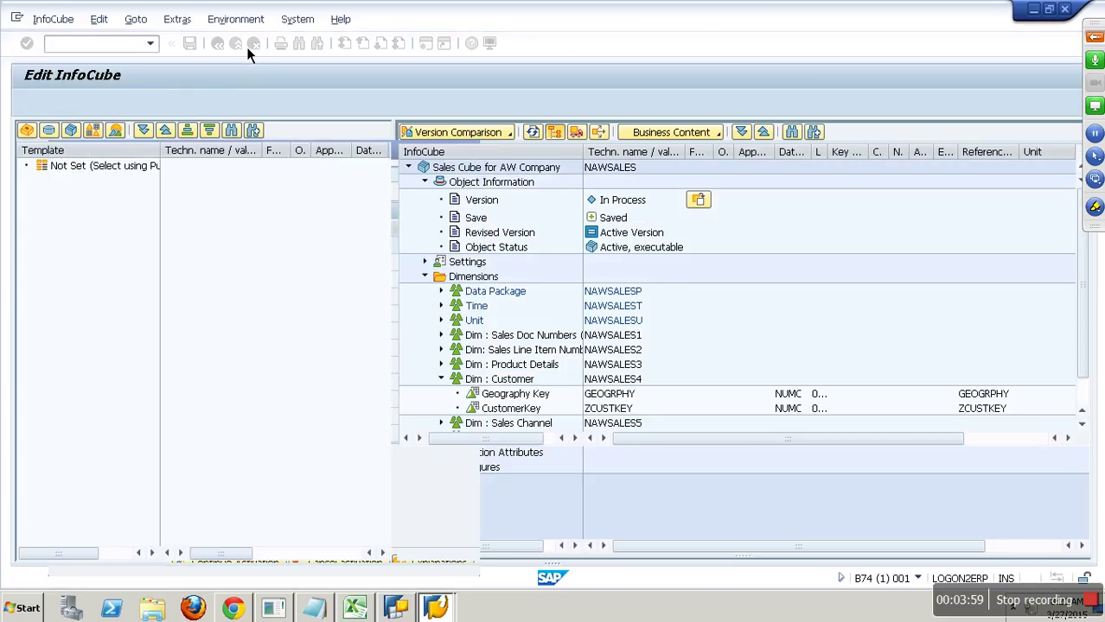
click(247, 45)
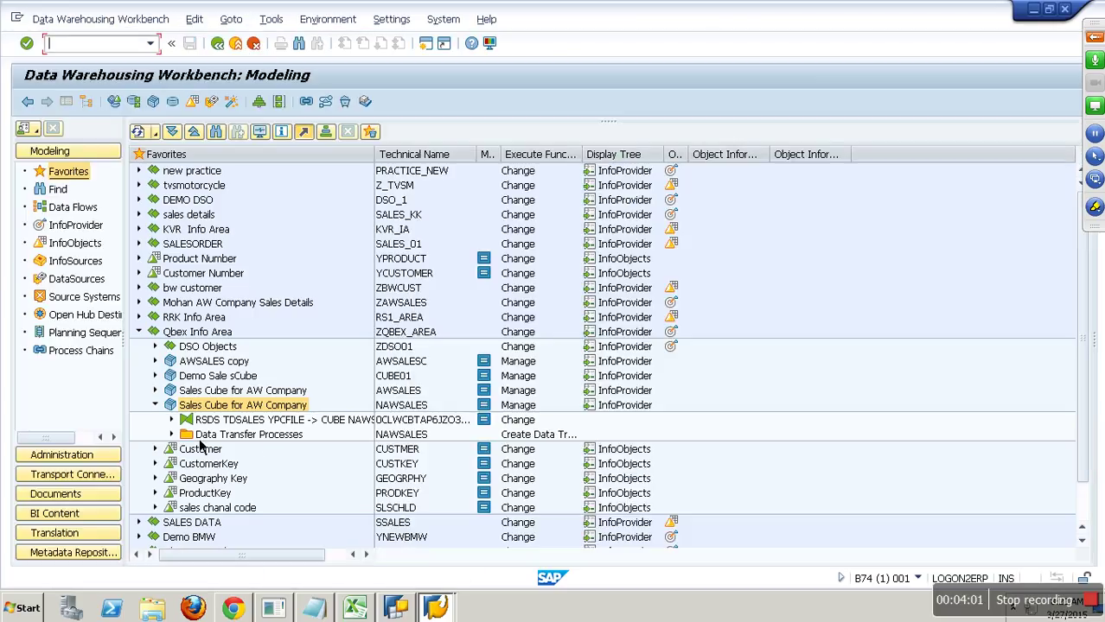
Step: Open the transformation RSDS TDSALES YPCFILE -> CUBE NAWSALES for editing and hide the navigation tree
right_click(229, 420)
click(251, 428)
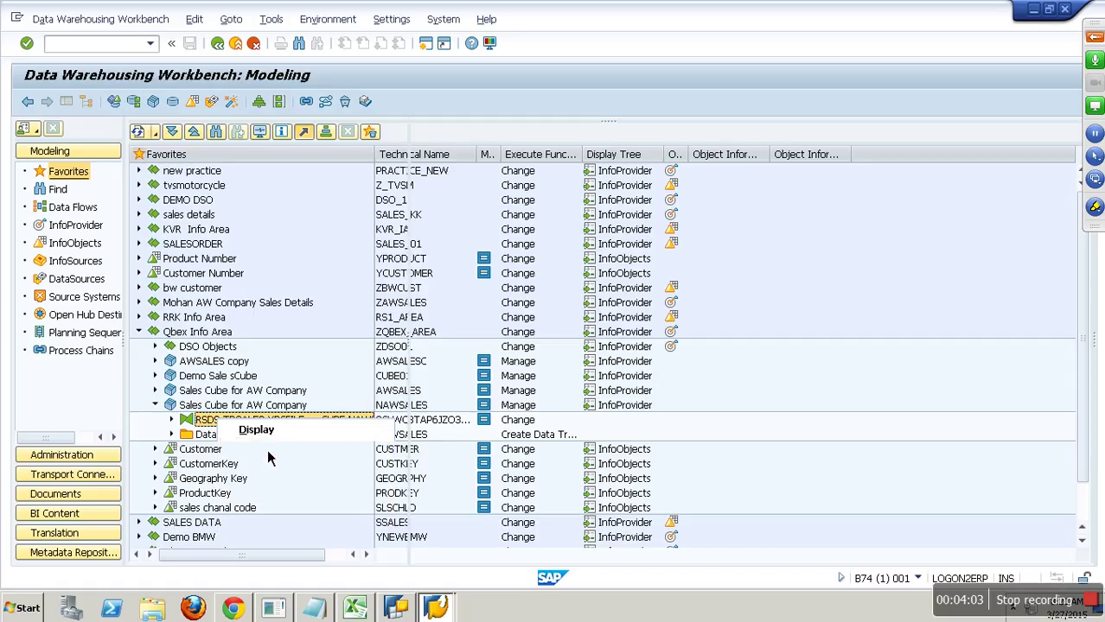
key(Return)
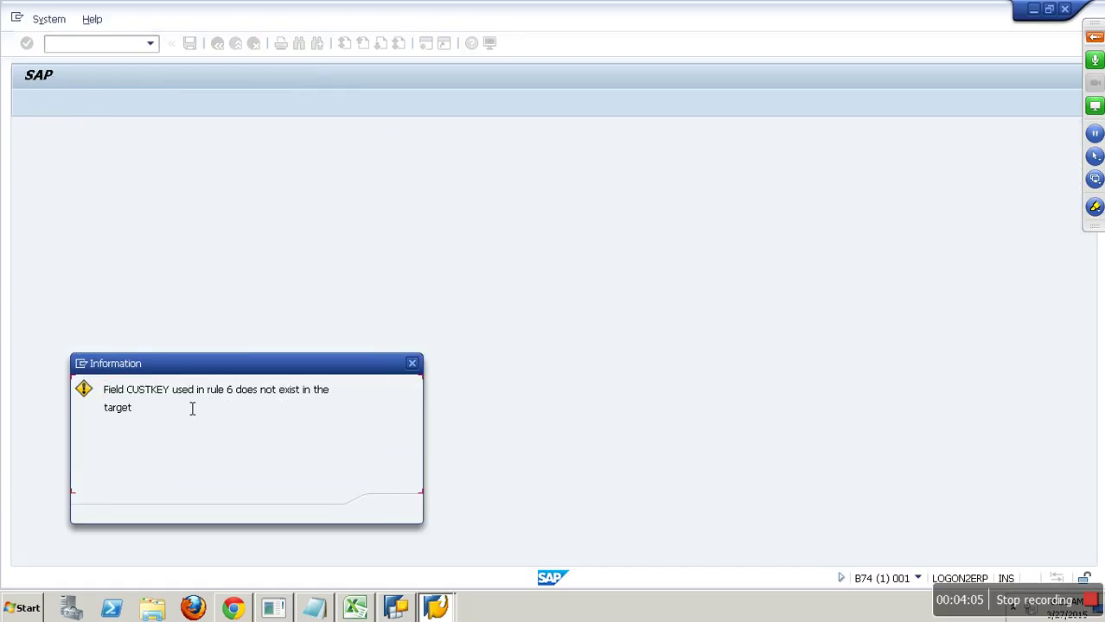
key(Return)
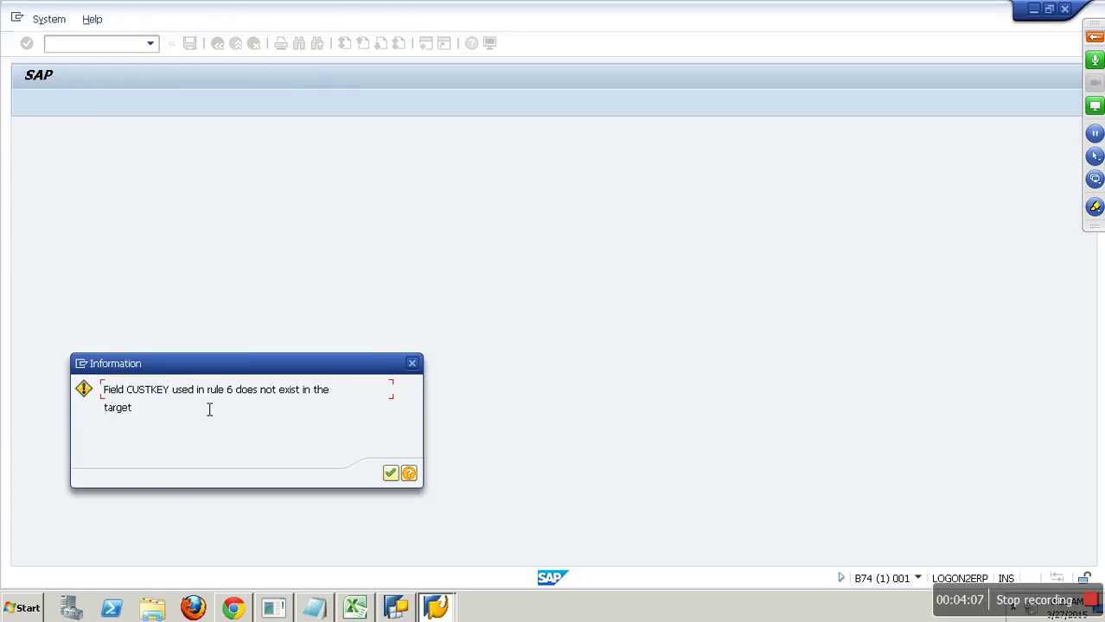
key(Return)
key(Return)
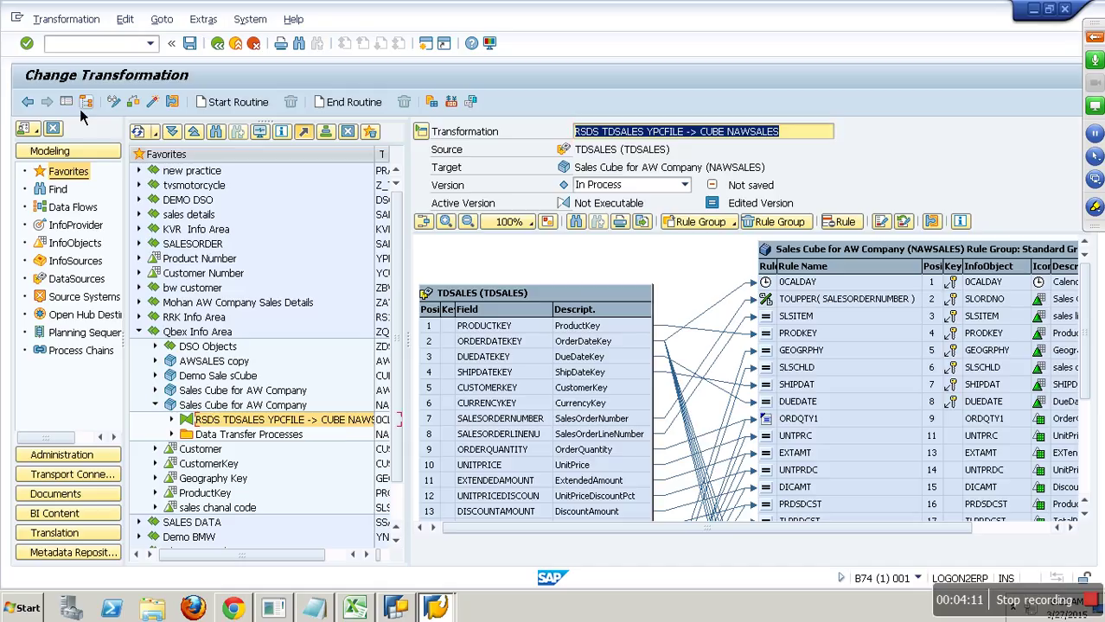
click(86, 102)
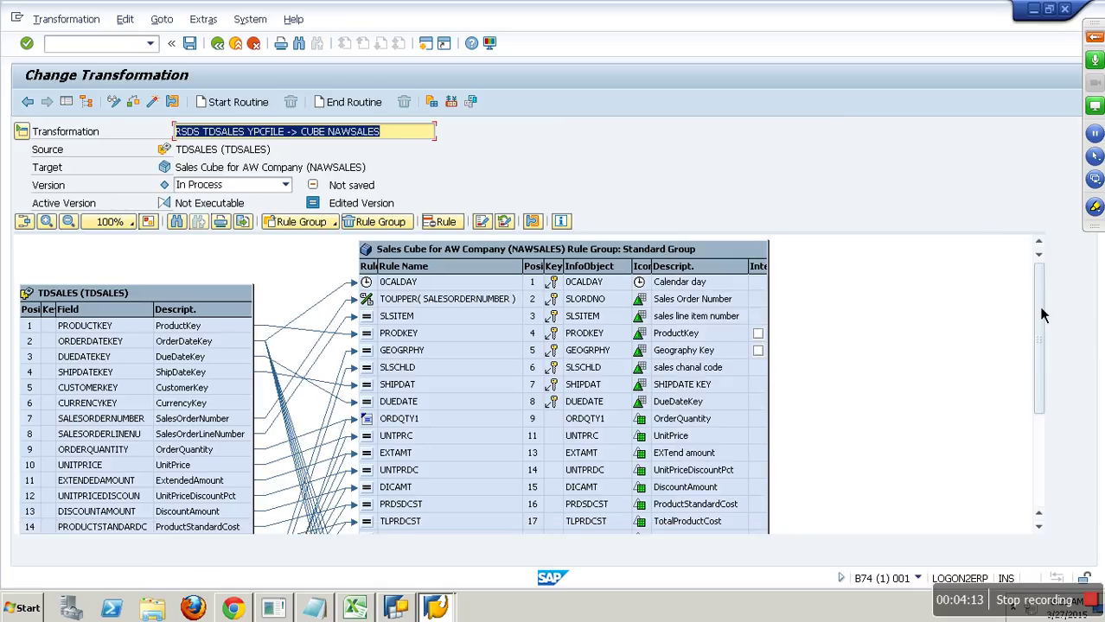
Step: Assign the source field CUSTOMERKEY to the ZCUSTKEY rule in the transformation and transfer the rule values
drag(1048, 289, 1052, 406)
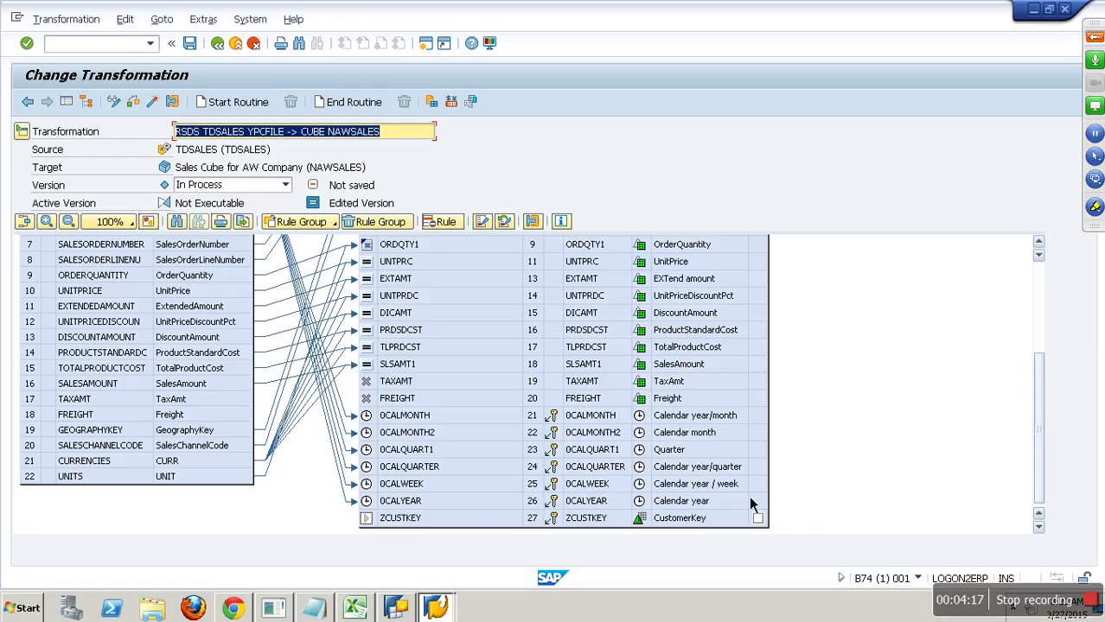
right_click(476, 521)
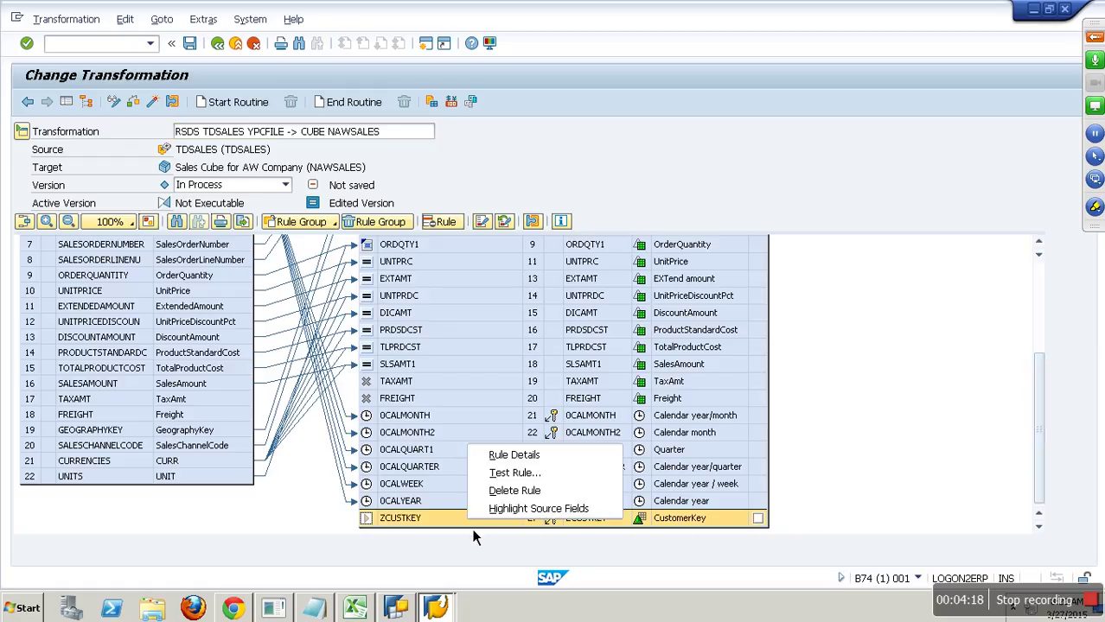
click(510, 455)
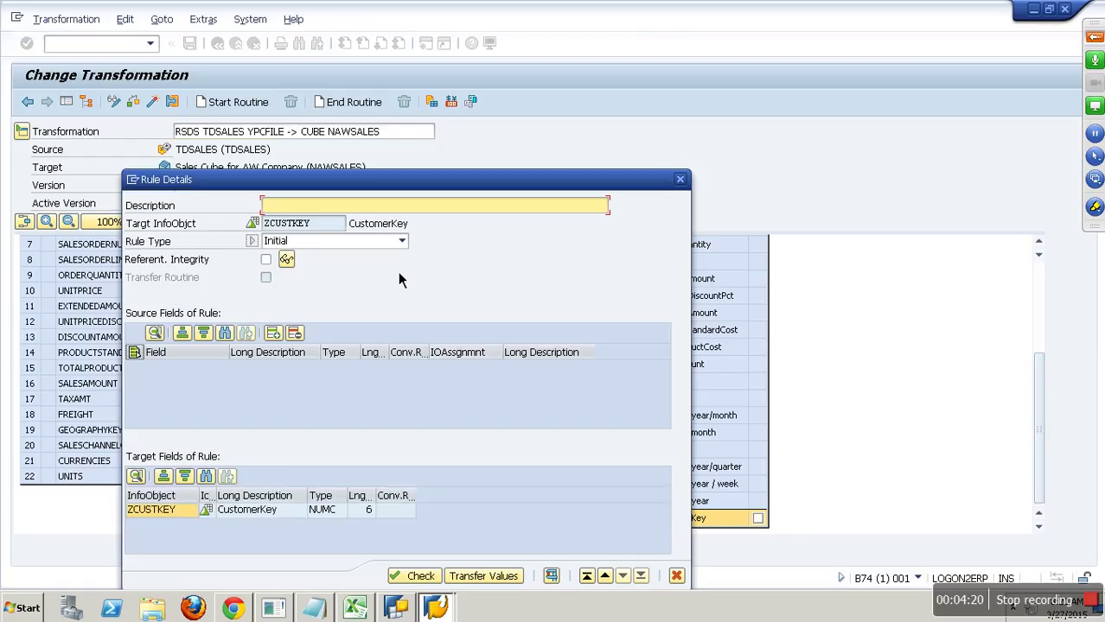
click(274, 334)
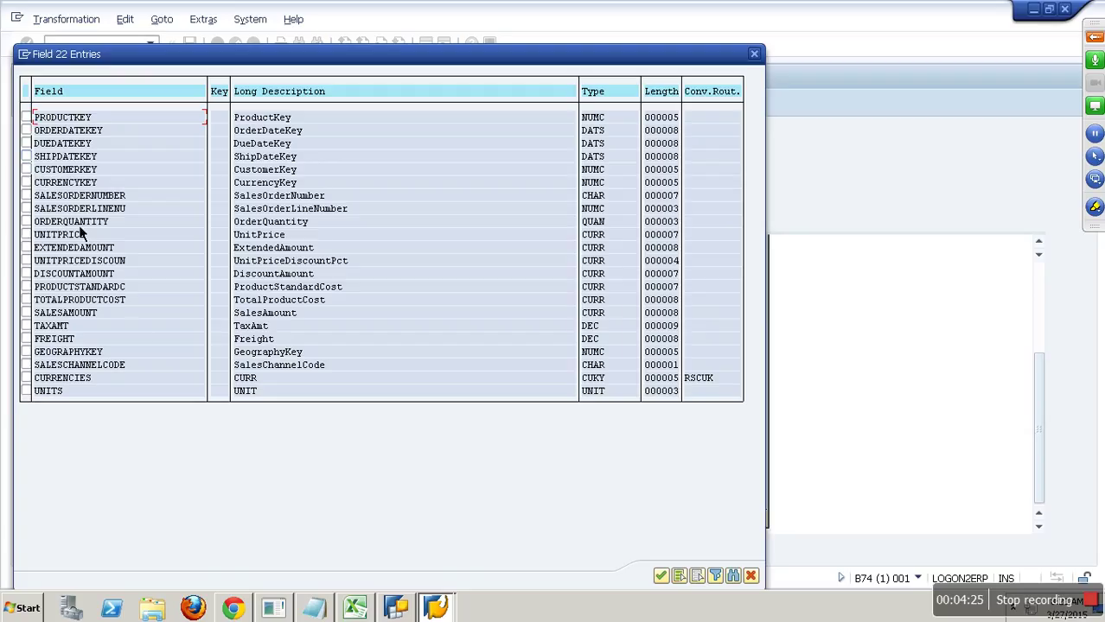
click(26, 170)
click(660, 576)
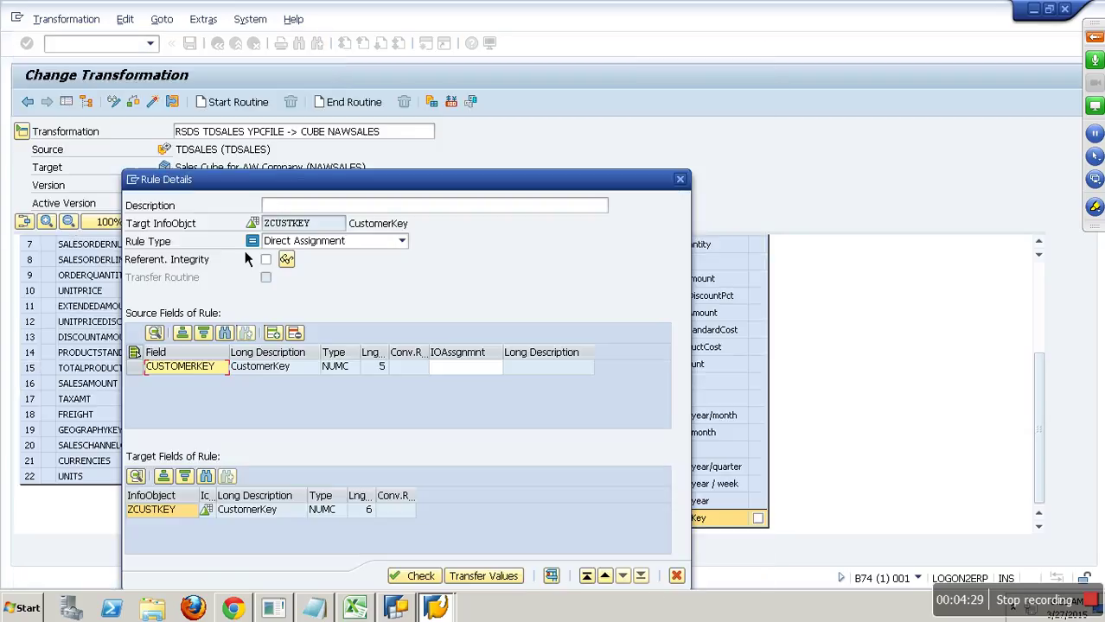
click(485, 578)
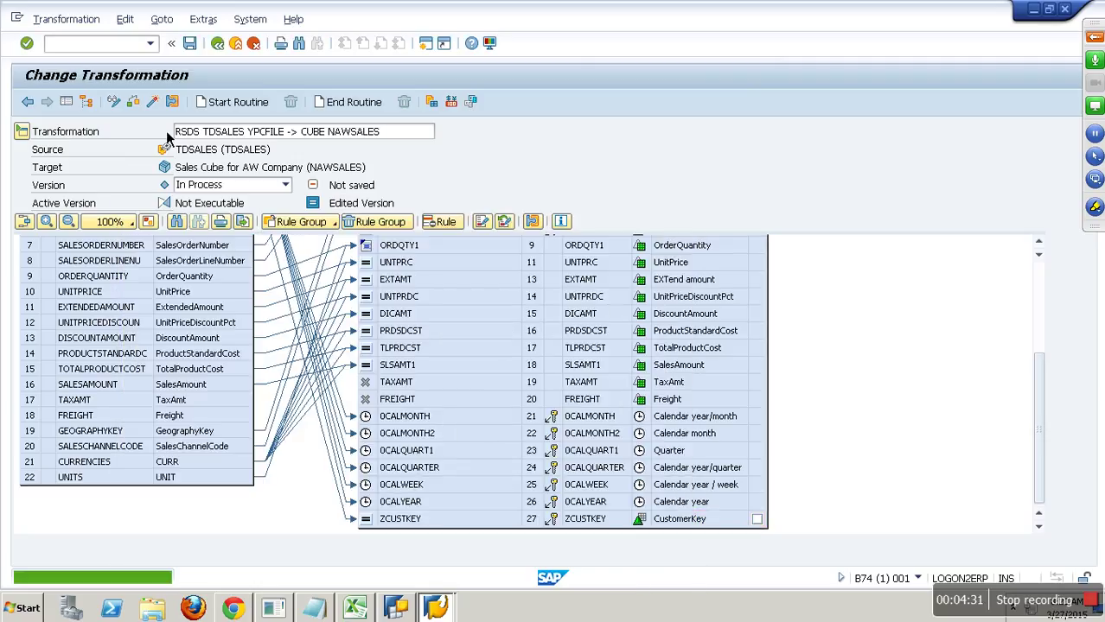
Step: Activate the transformation from TDSALES to the NAWSALES cube, accept the log and exit the transformation editor
click(160, 108)
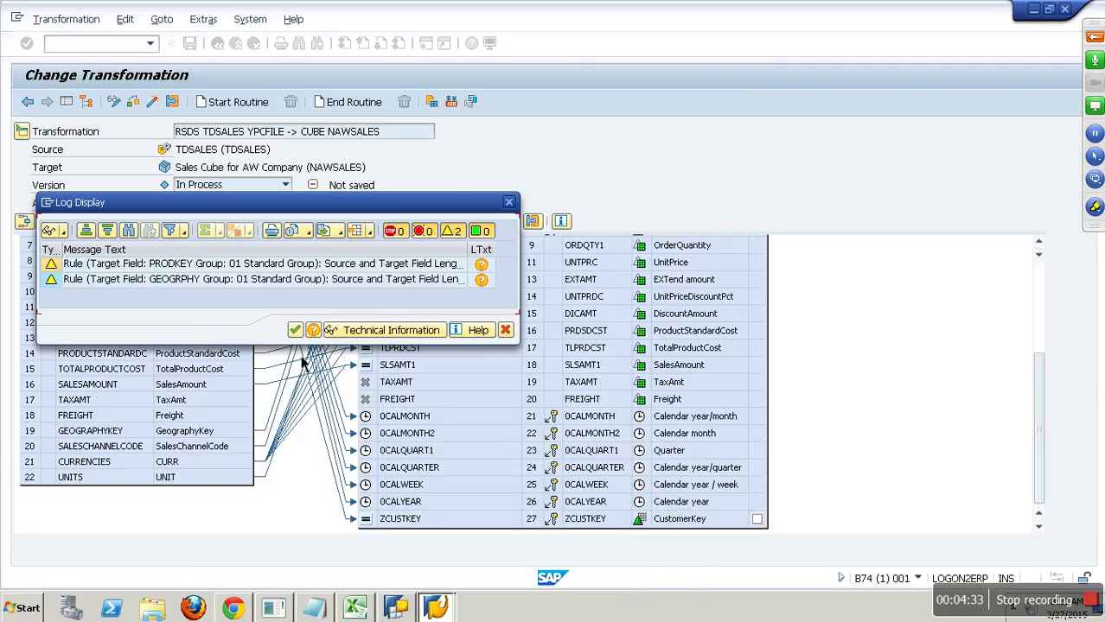
key(Return)
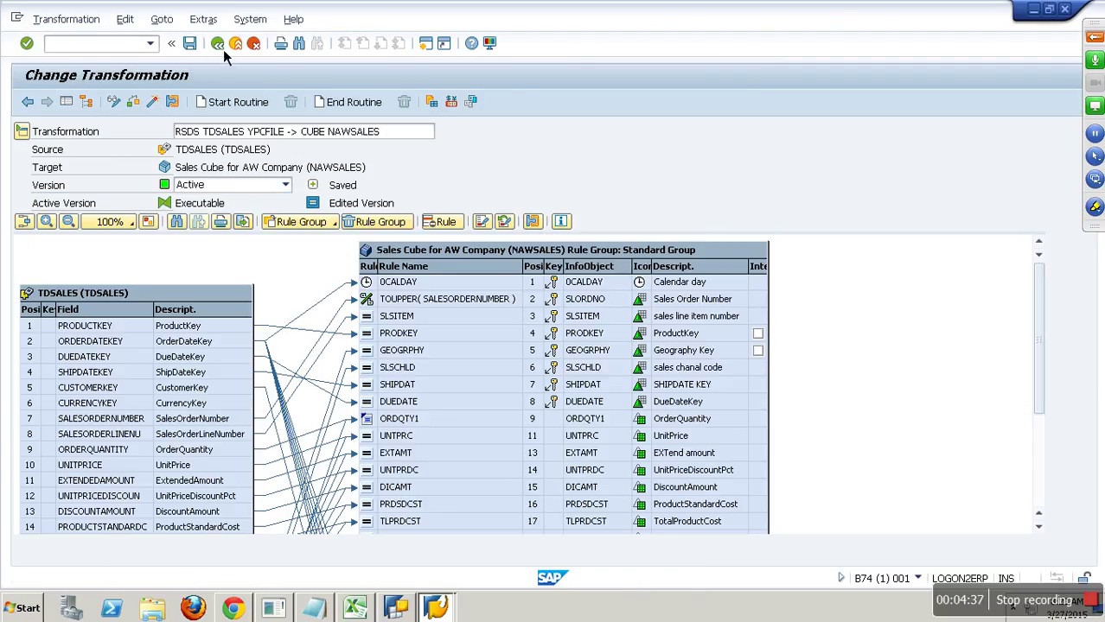
click(221, 47)
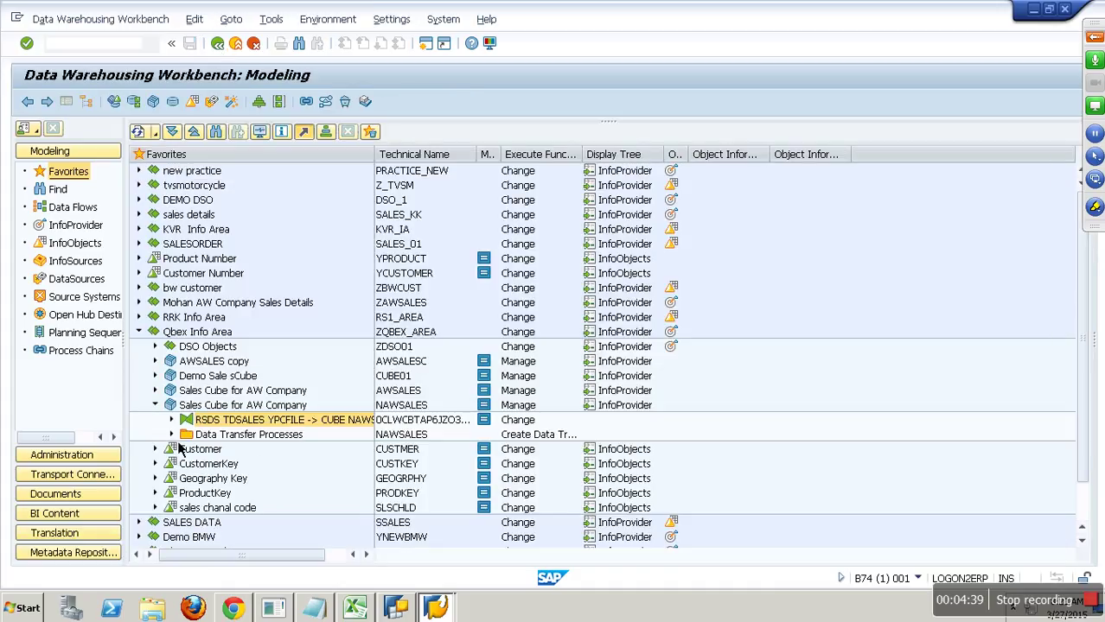
Step: Open the data transfer process TDSALES / YPCFILE -> NAWSALES for changing and activate it
right_click(274, 452)
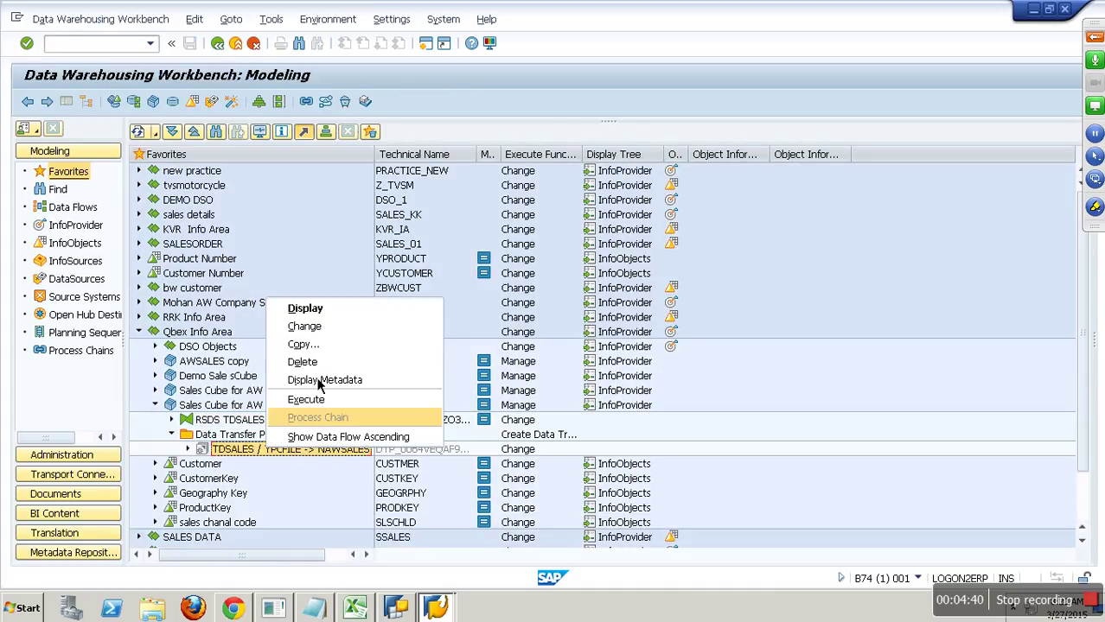
click(314, 329)
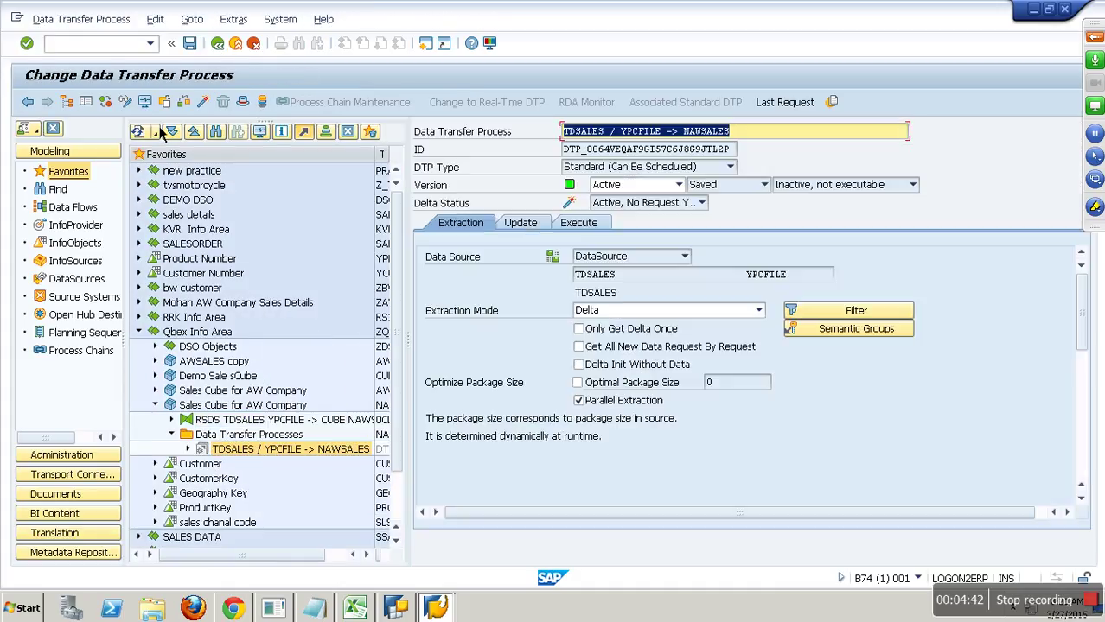
click(203, 102)
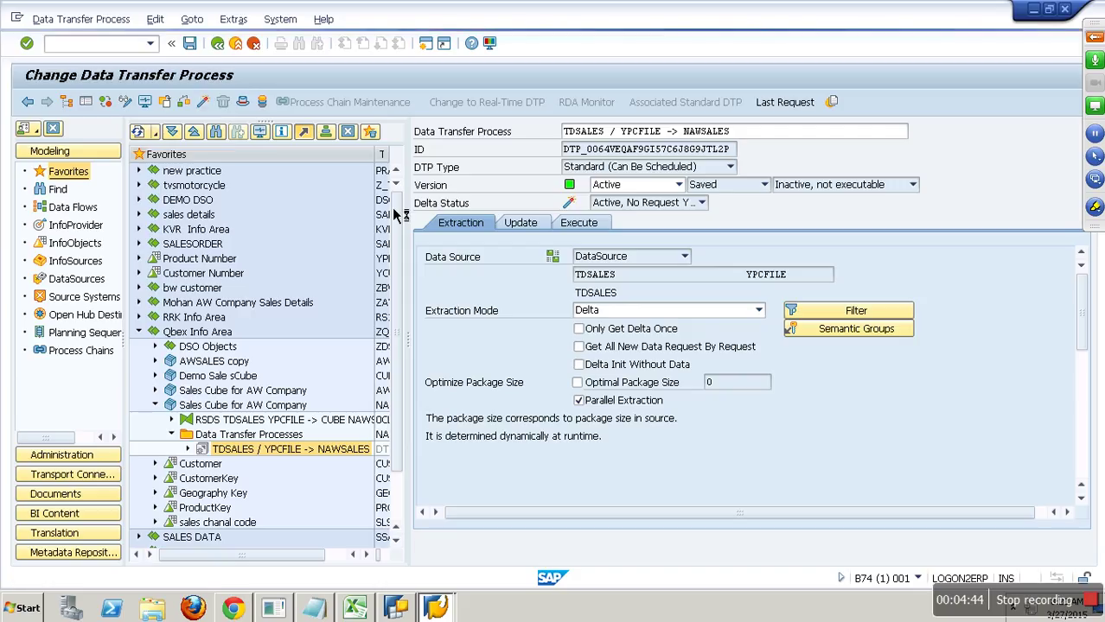
Step: Execute the data transfer process, refreshing its request in the monitor until processing finishes, and return to the NAWSALES cube
click(580, 223)
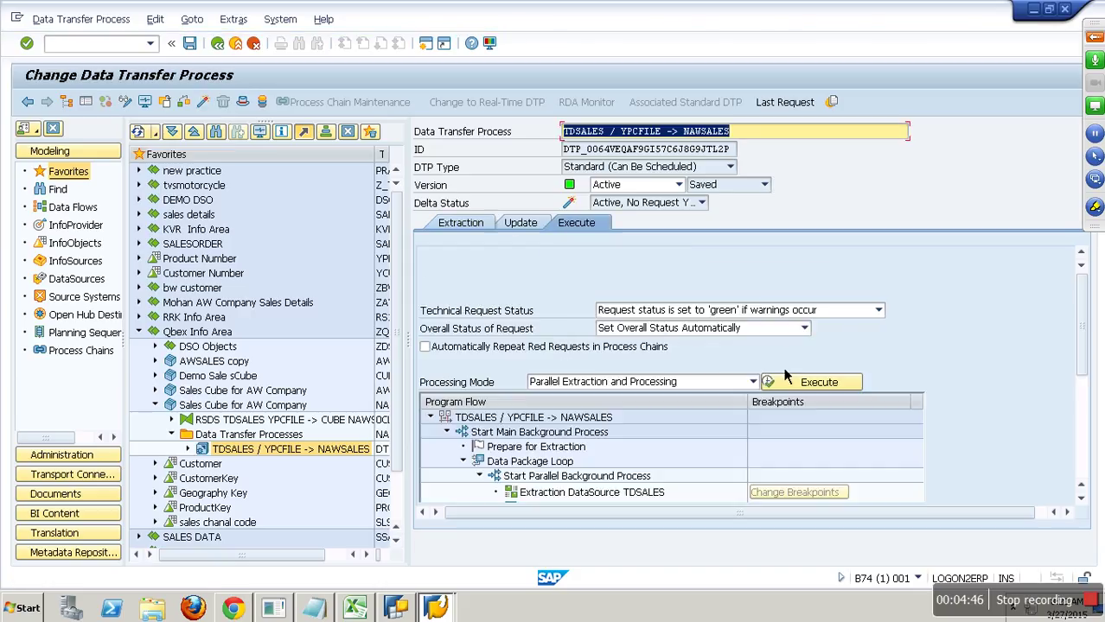
click(845, 383)
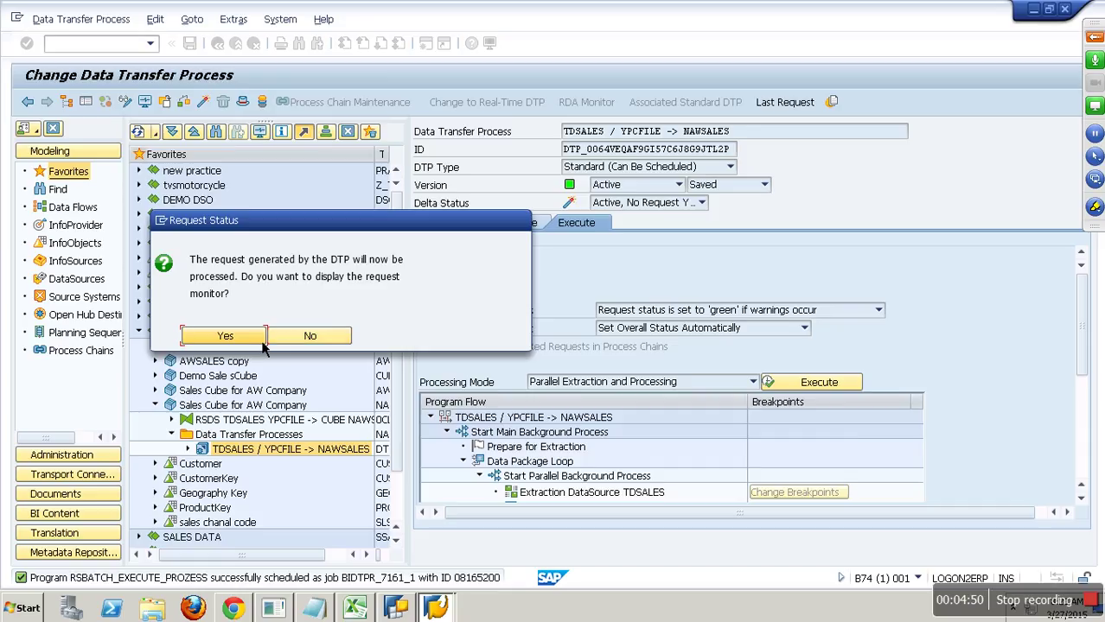
click(261, 339)
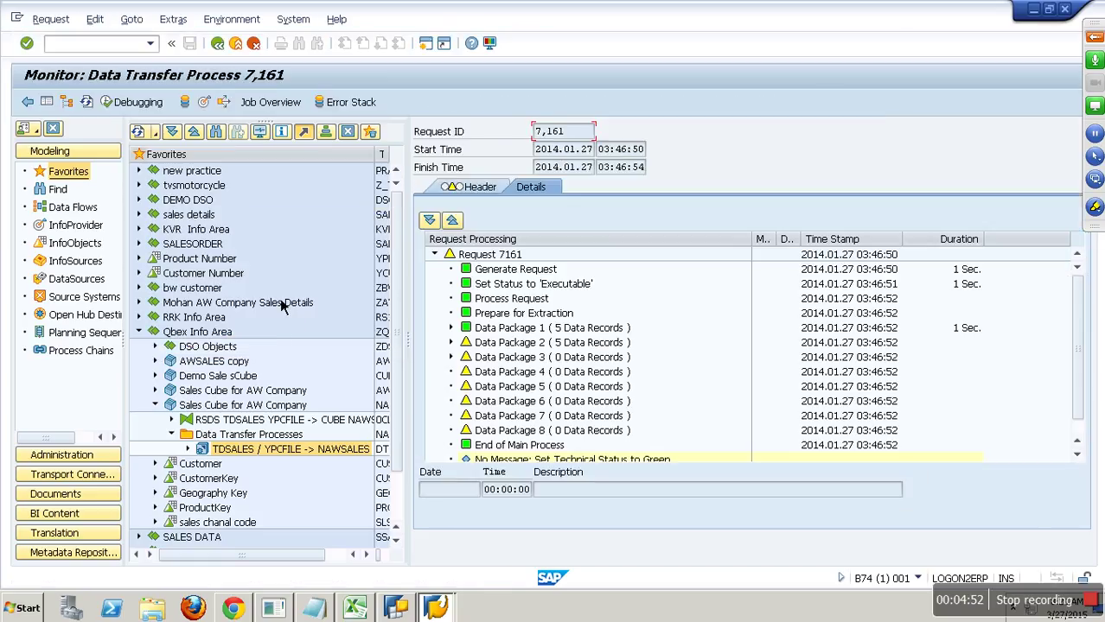
click(93, 109)
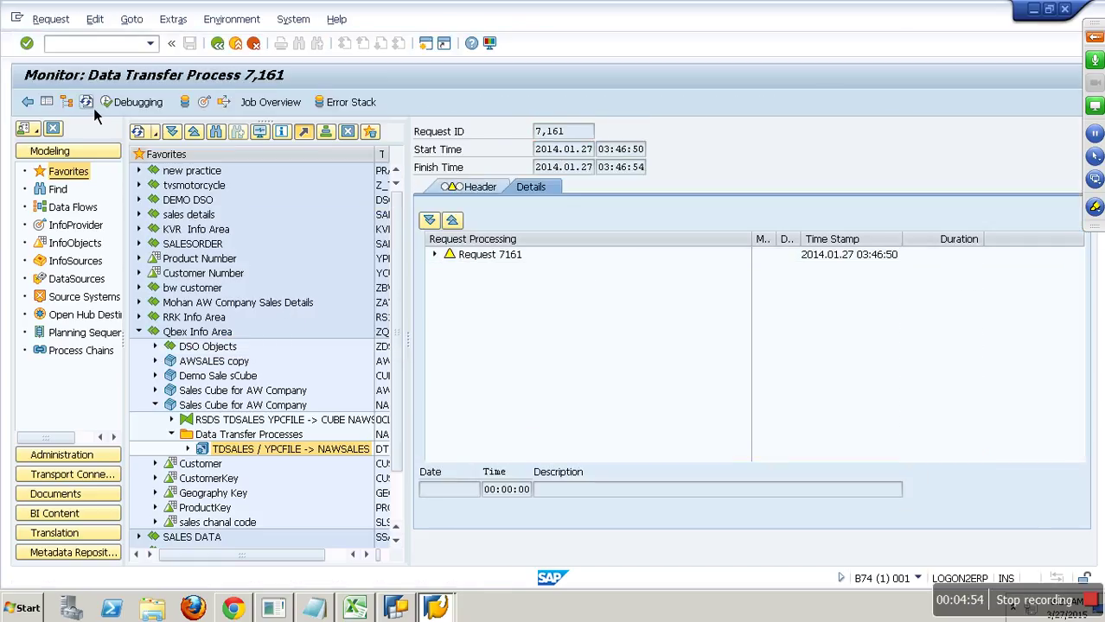
click(94, 108)
click(93, 108)
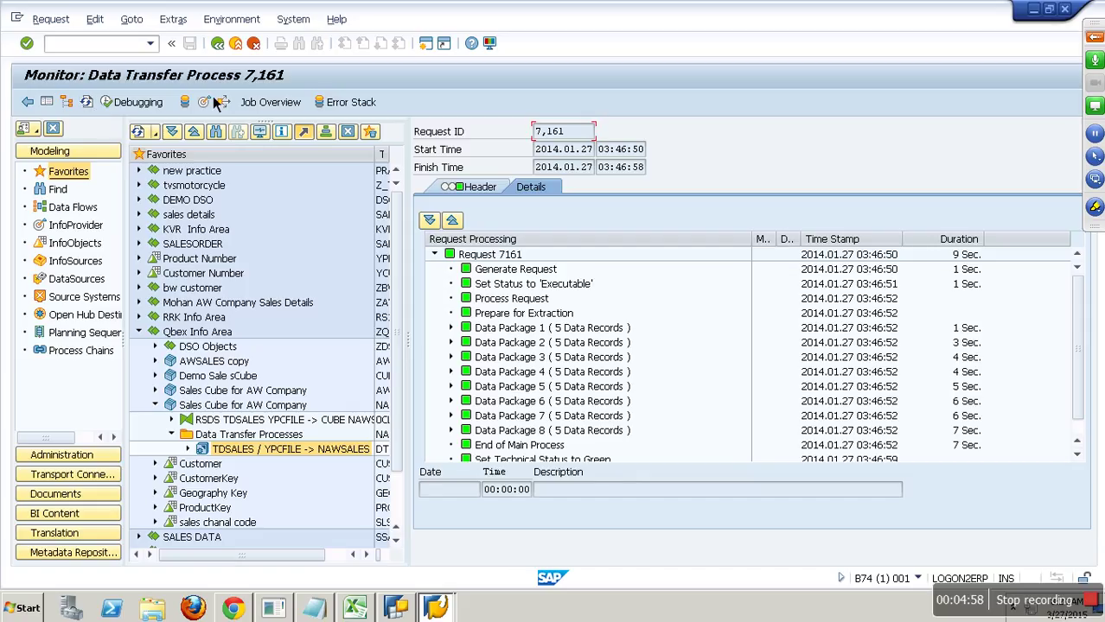
click(242, 52)
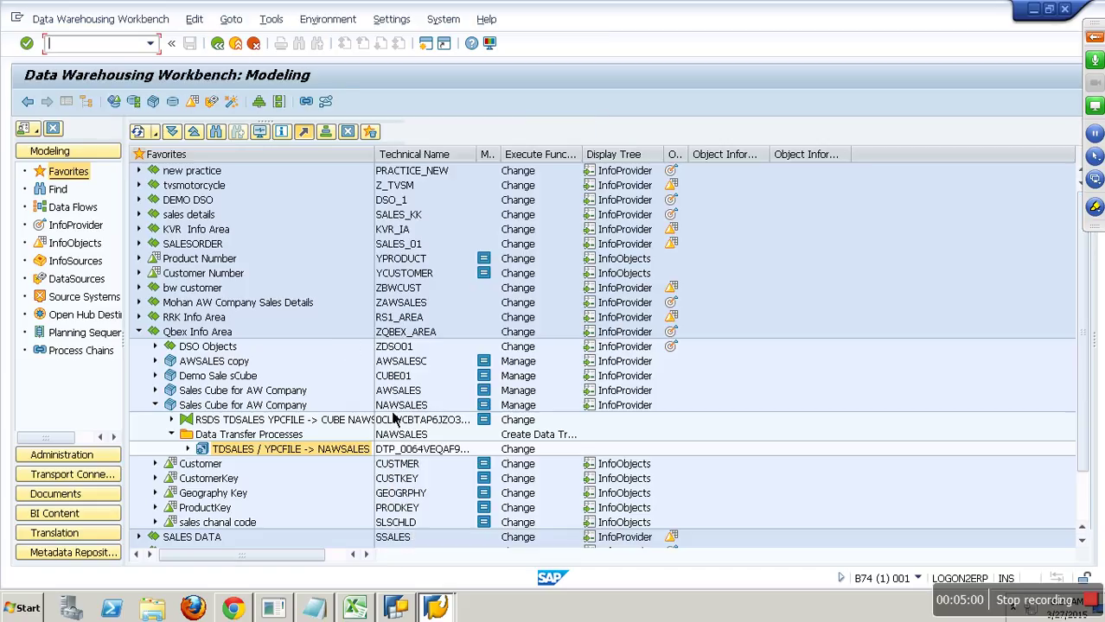
click(392, 414)
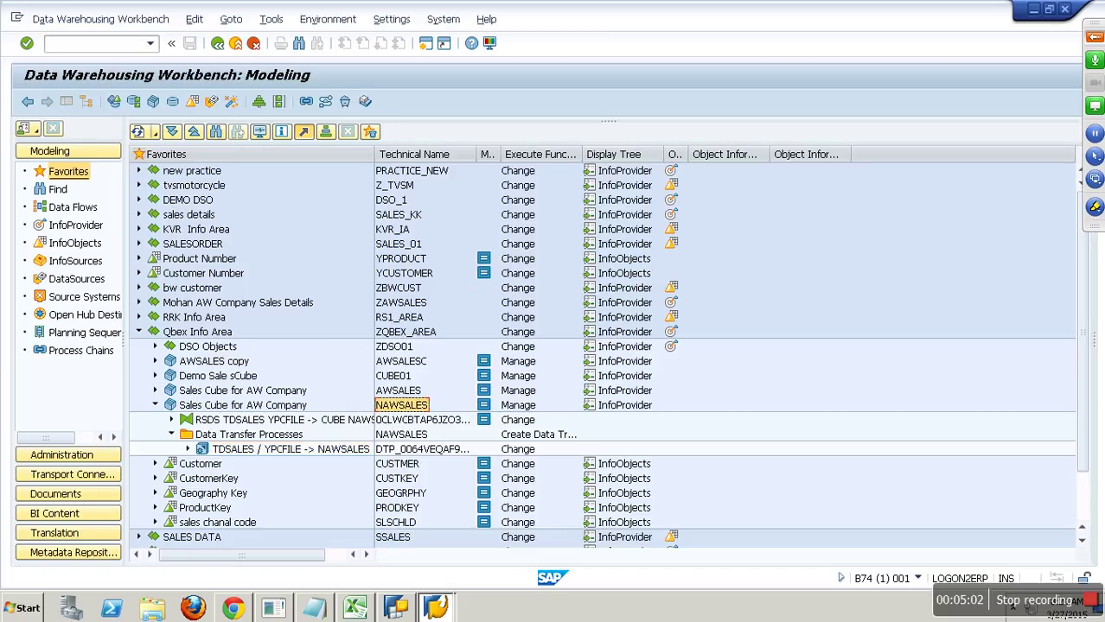
Step: Switch to BEx Query Designer and start a new query on the NAWSALES InfoProvider without saving the open query
click(436, 608)
click(410, 612)
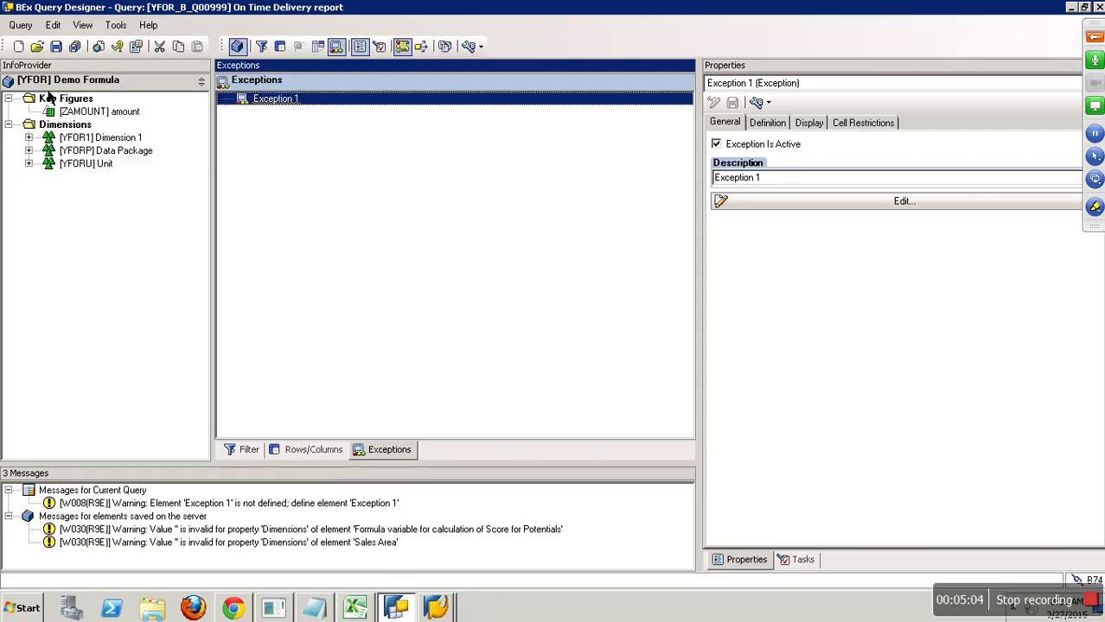
click(18, 46)
click(358, 206)
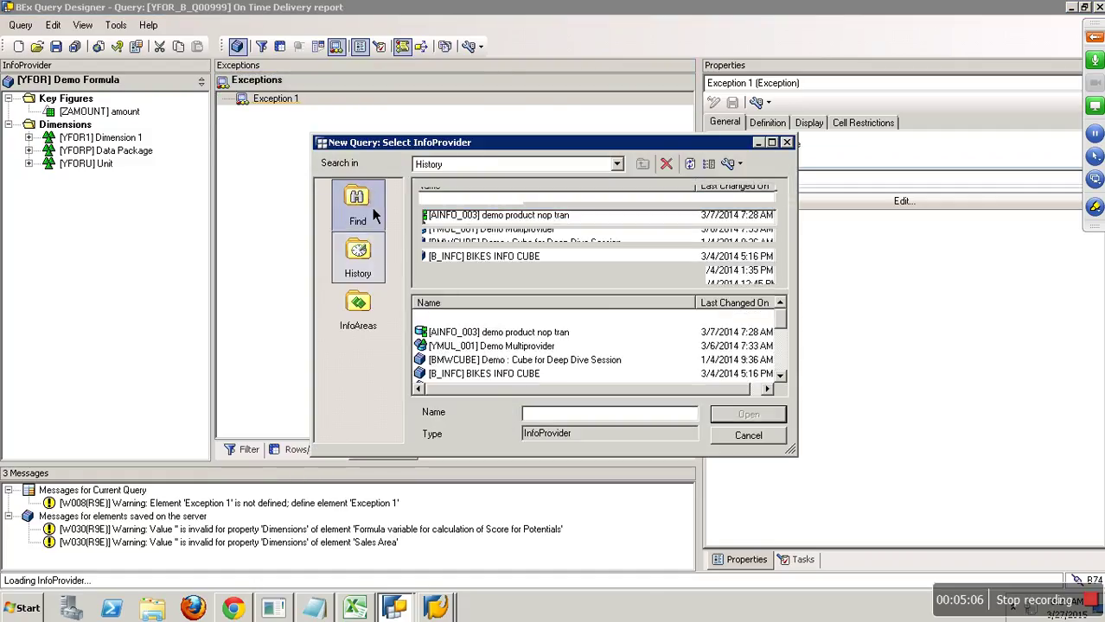
text(NAWSALES)
click(733, 275)
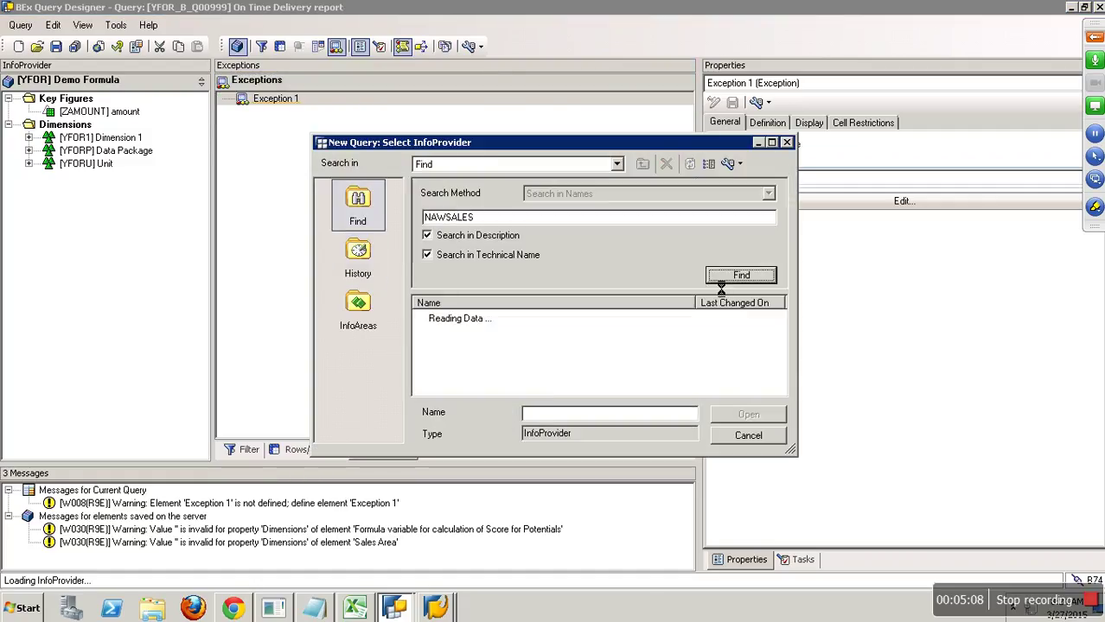
double_click(510, 329)
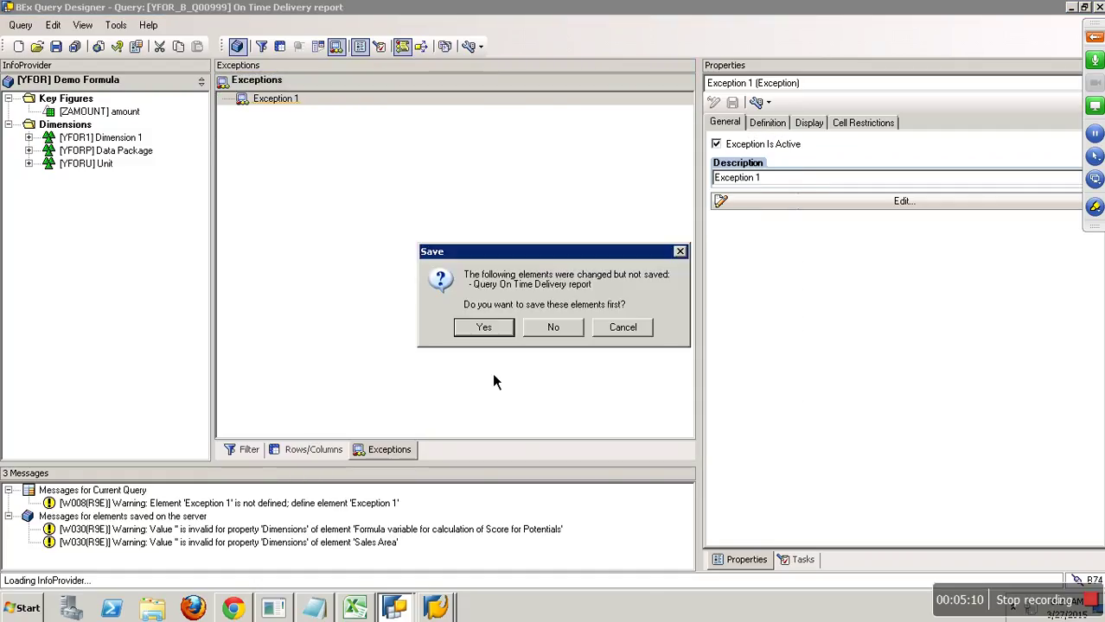
click(552, 327)
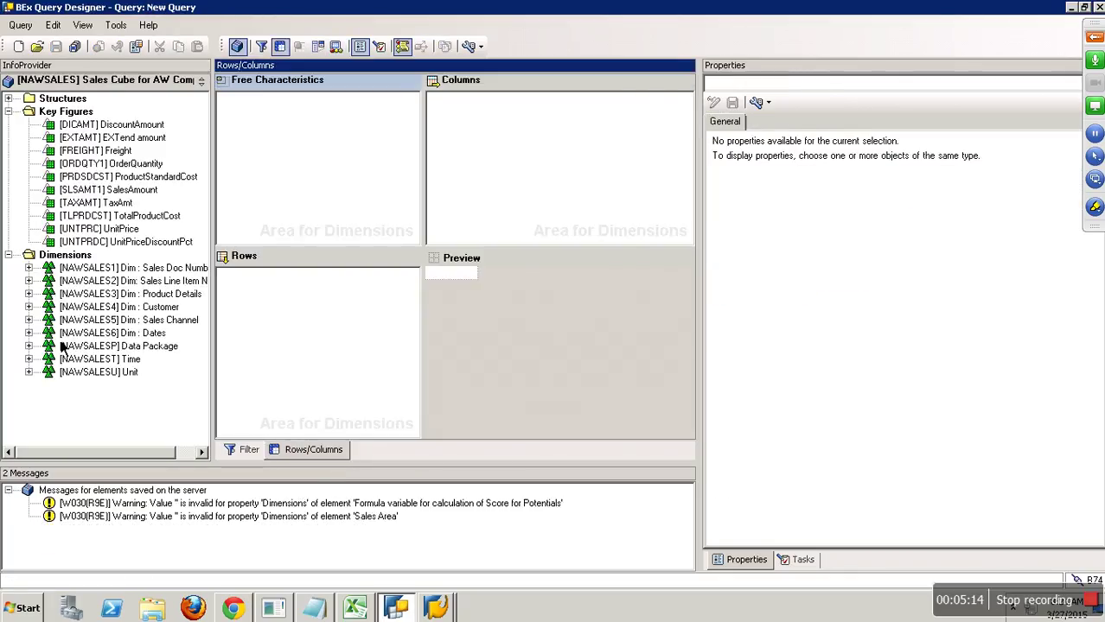
Step: Place CustomerKey from the Customer dimension in the rows and close BEx Query Designer without saving the query
double_click(52, 307)
drag(147, 322, 325, 309)
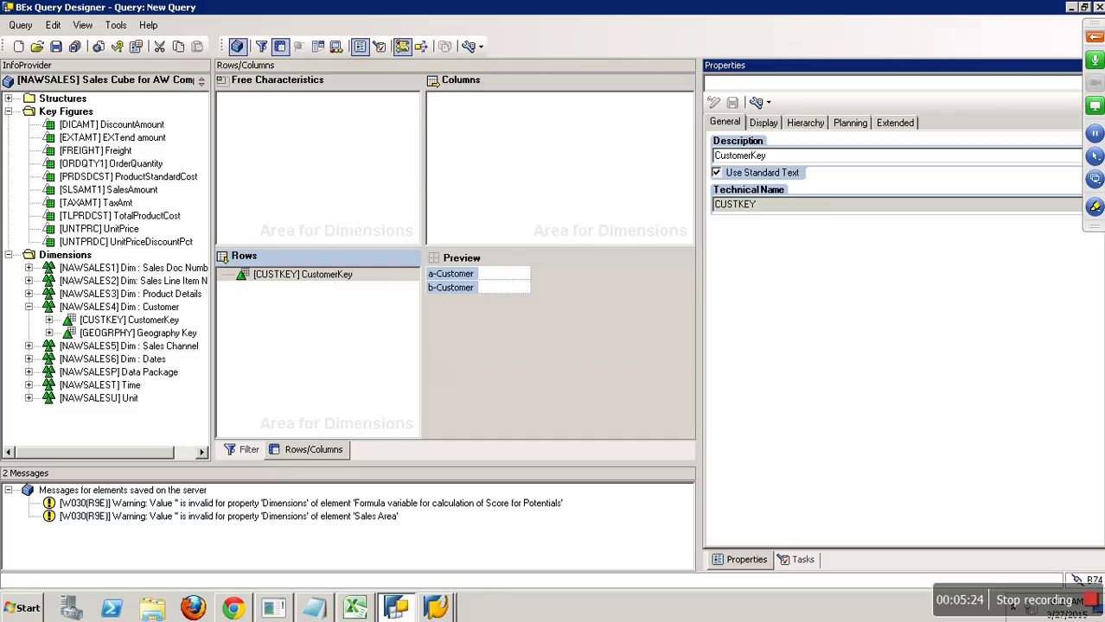
click(1098, 7)
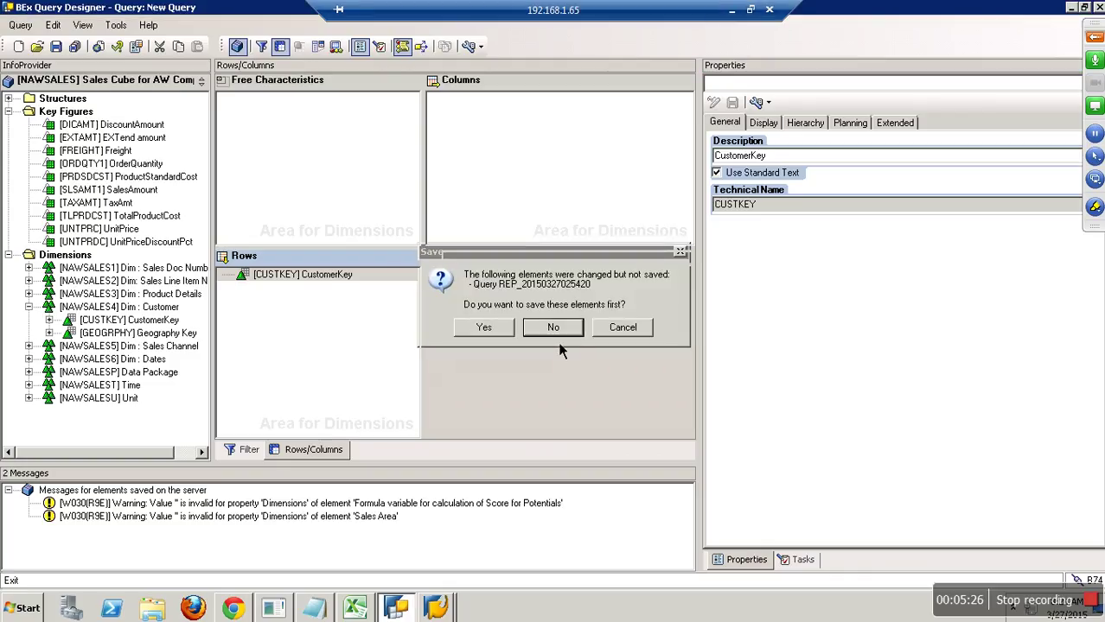
click(554, 329)
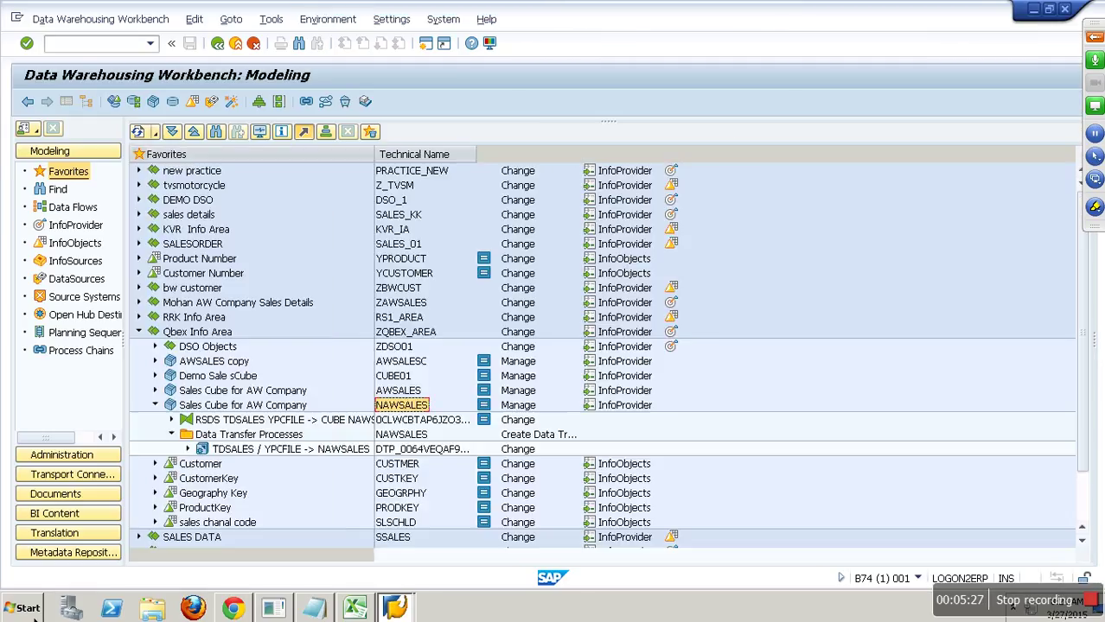
Step: Start BEx Query Designer and log on to the BW74JAVA system with the account password
click(25, 609)
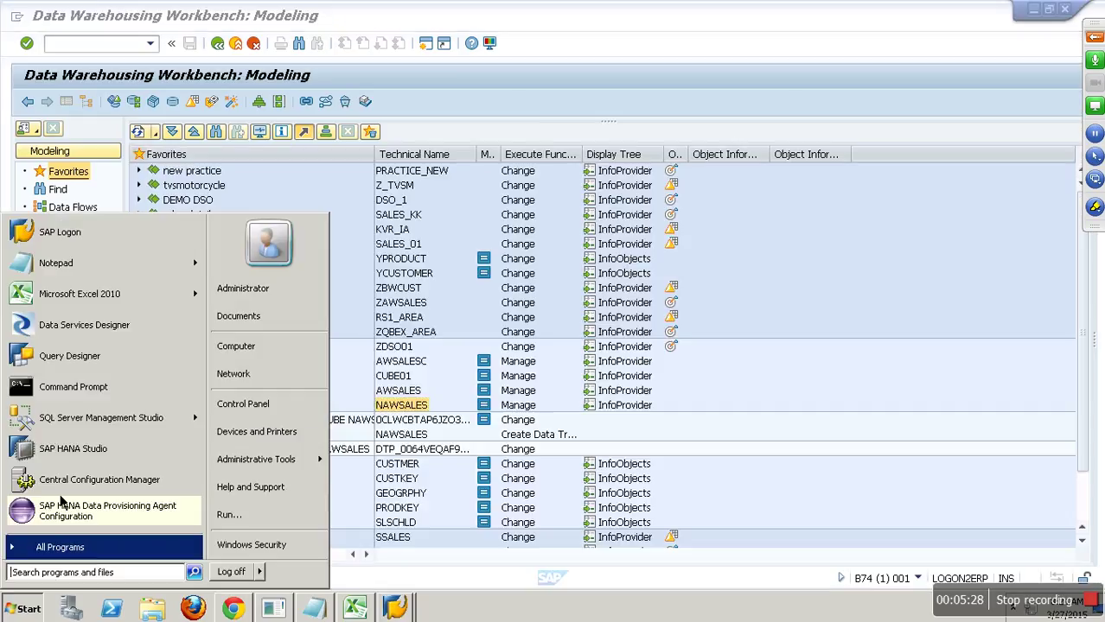
click(111, 548)
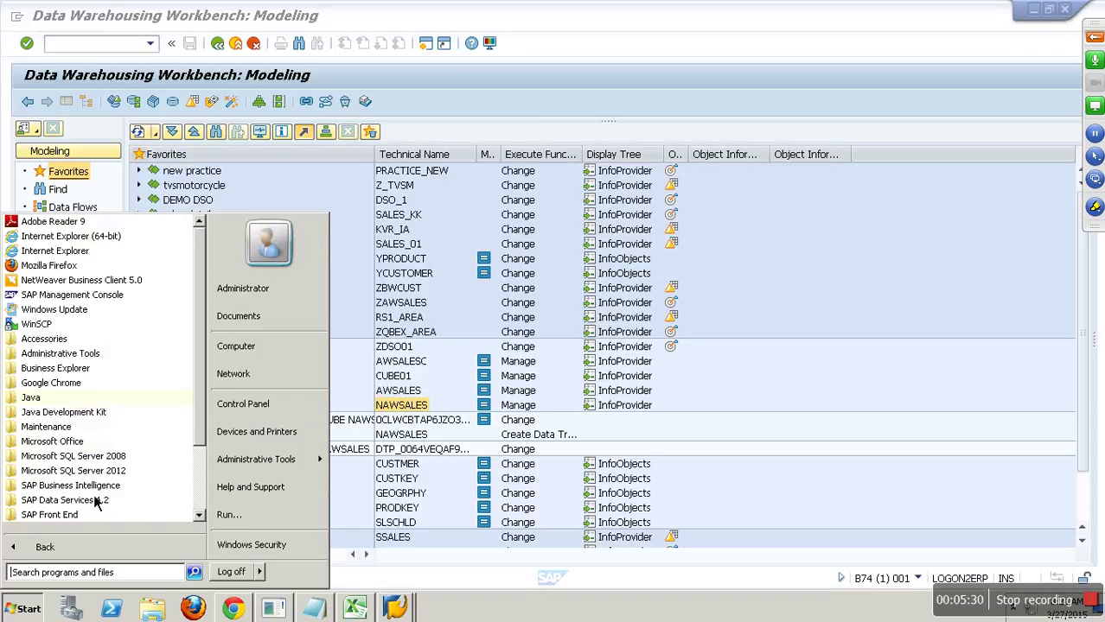
click(71, 369)
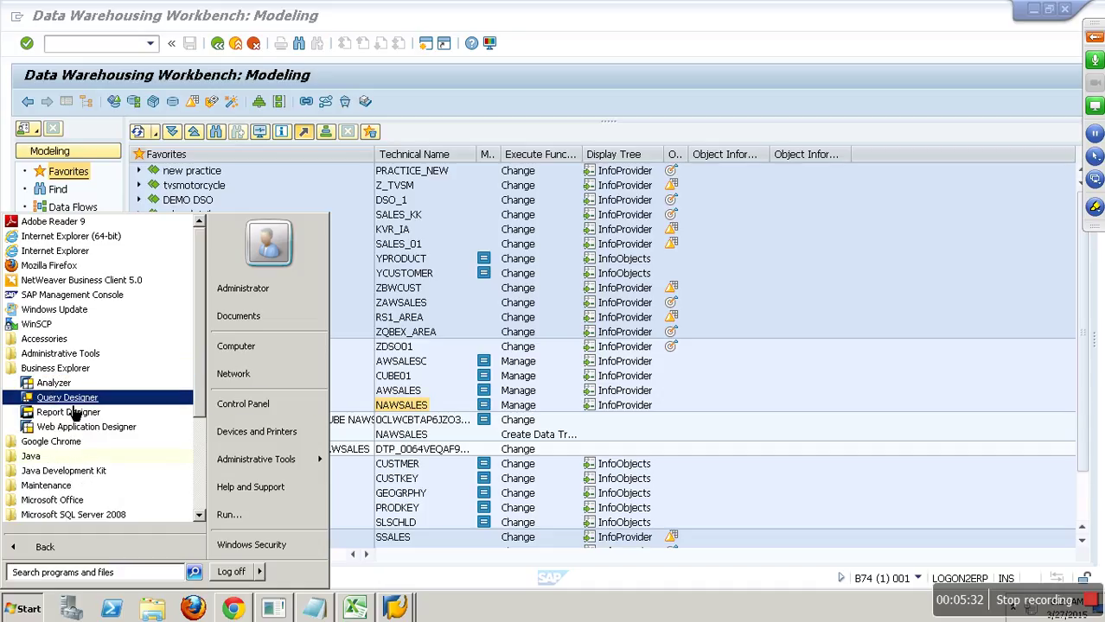
click(72, 412)
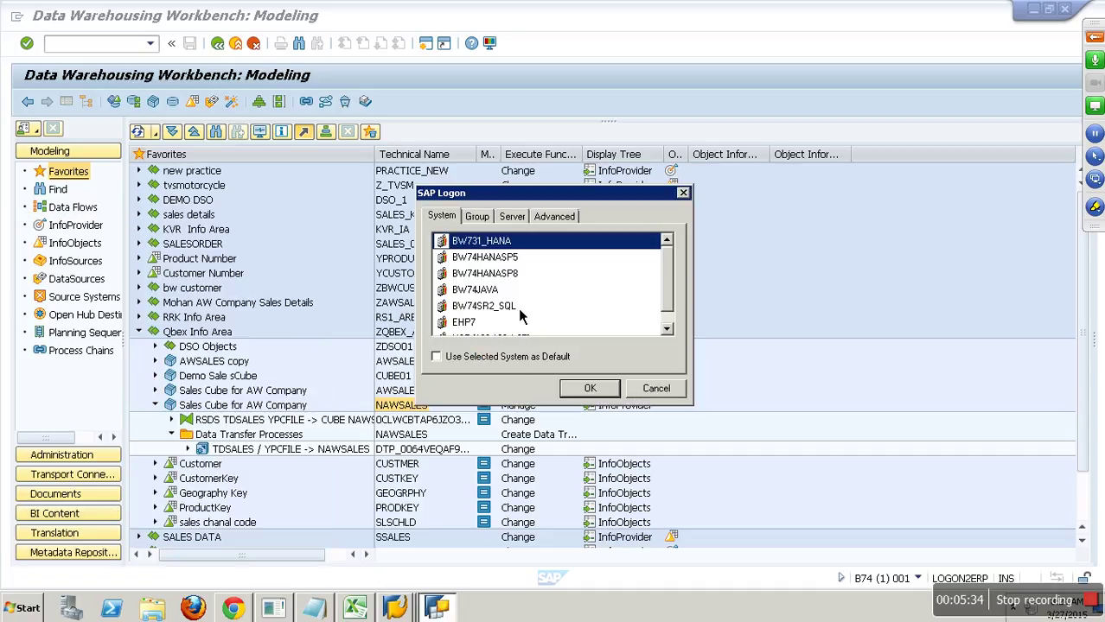
click(501, 289)
click(597, 389)
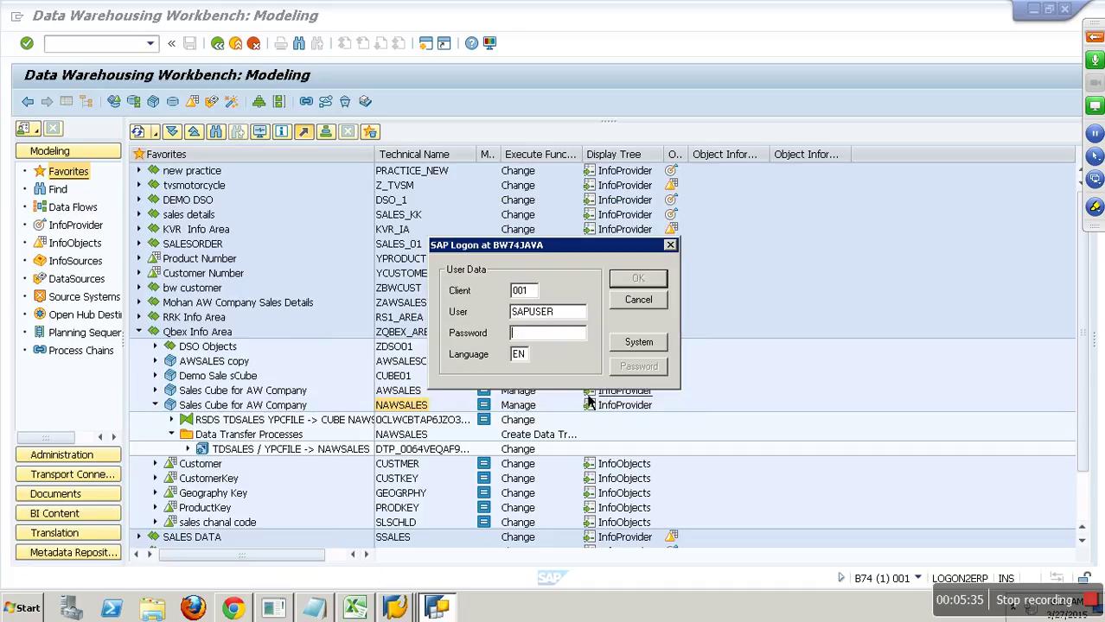
text(********)
key(Return)
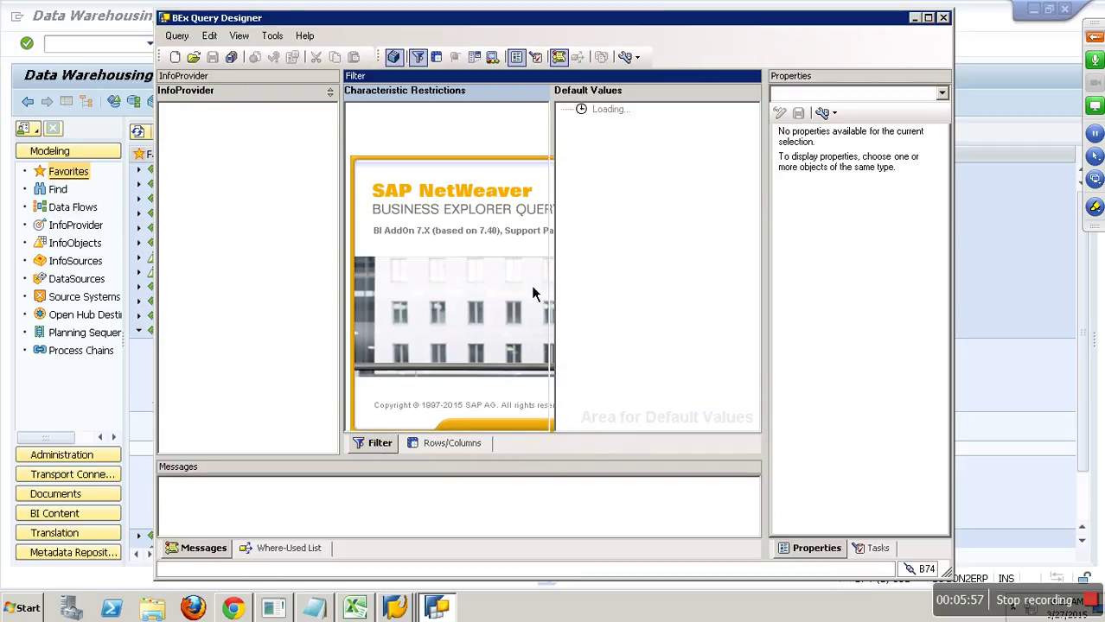
Step: Create a new query on the InfoProvider found by searching for NAWSALES
click(175, 57)
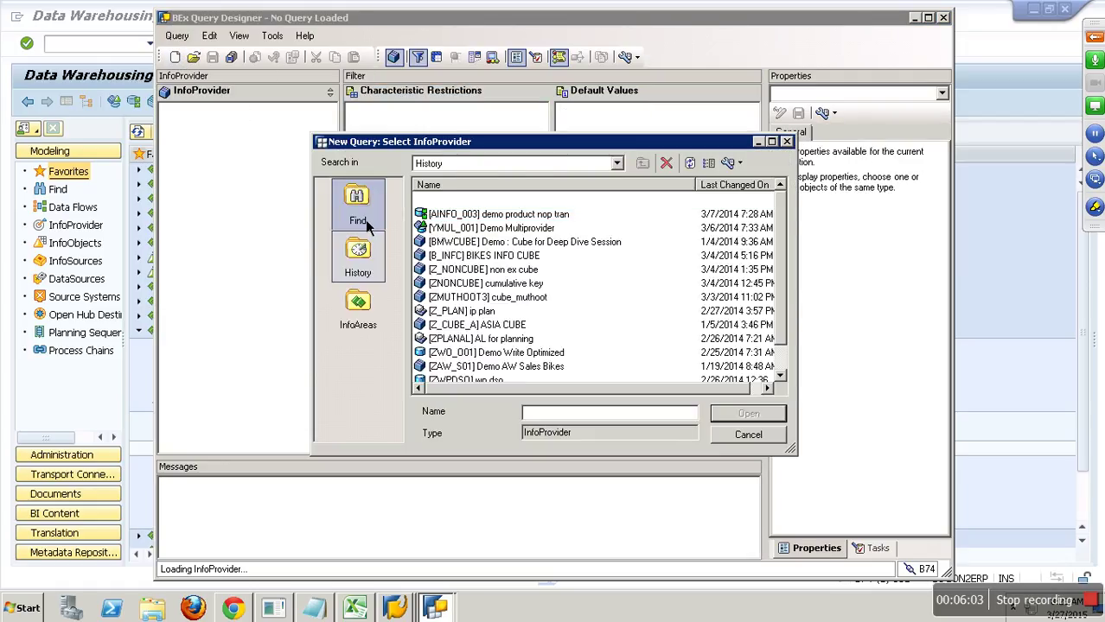
click(358, 211)
text(NAWSALES)
key(Return)
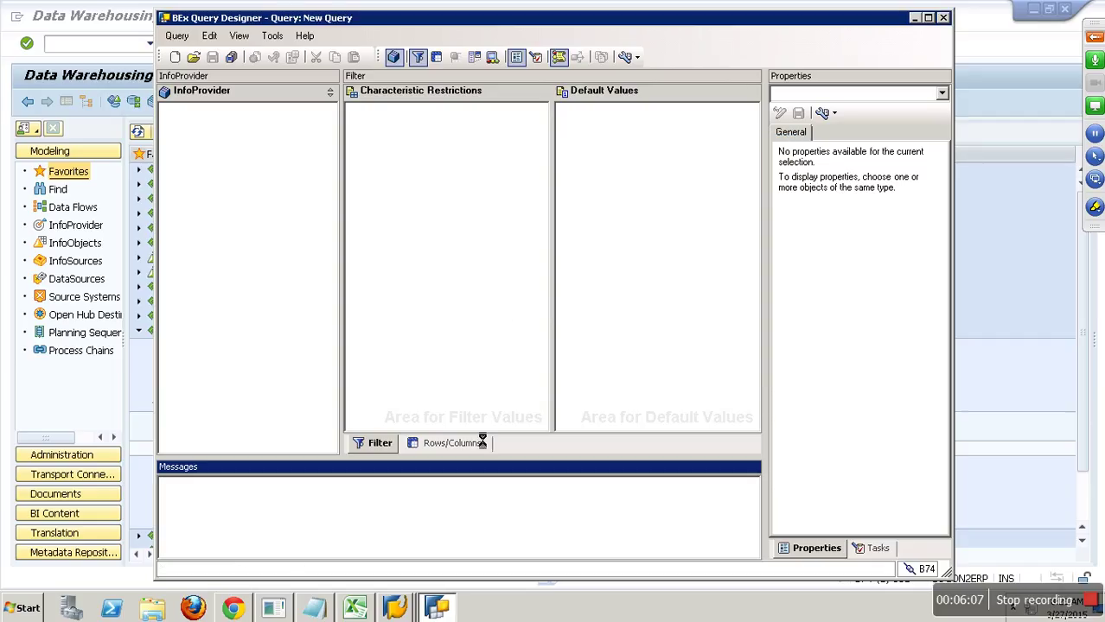
Step: Place CustomerKey from the Customer dimension in the query's rows and OrderQuantity and SalesAmount in its columns
click(455, 446)
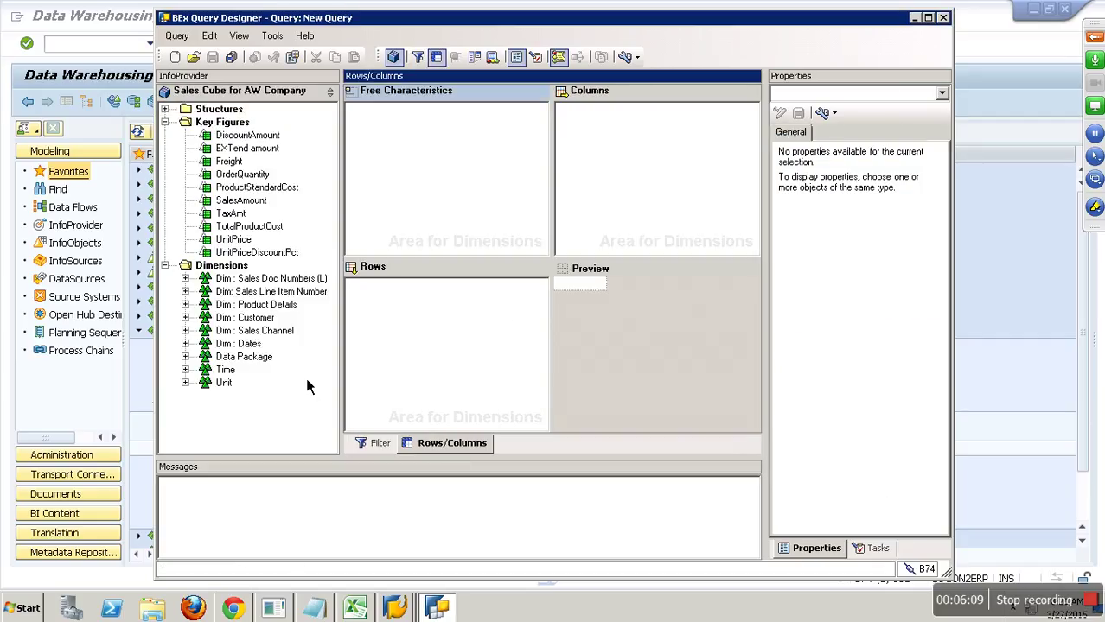
click(187, 318)
drag(268, 332, 363, 273)
click(247, 174)
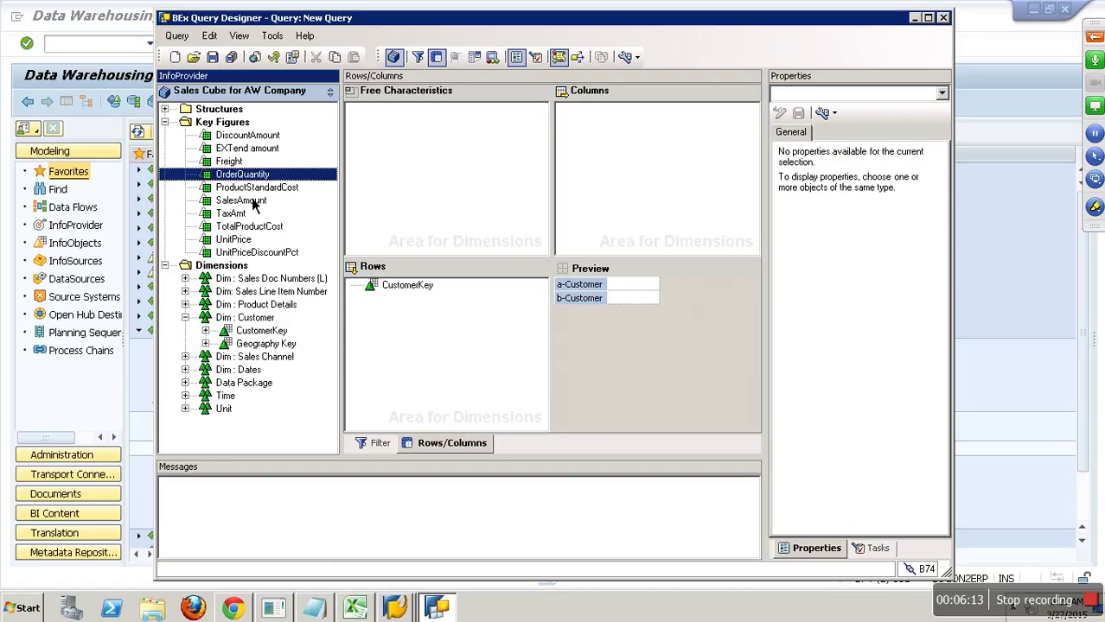
ctrl+click(251, 201)
drag(260, 200, 573, 211)
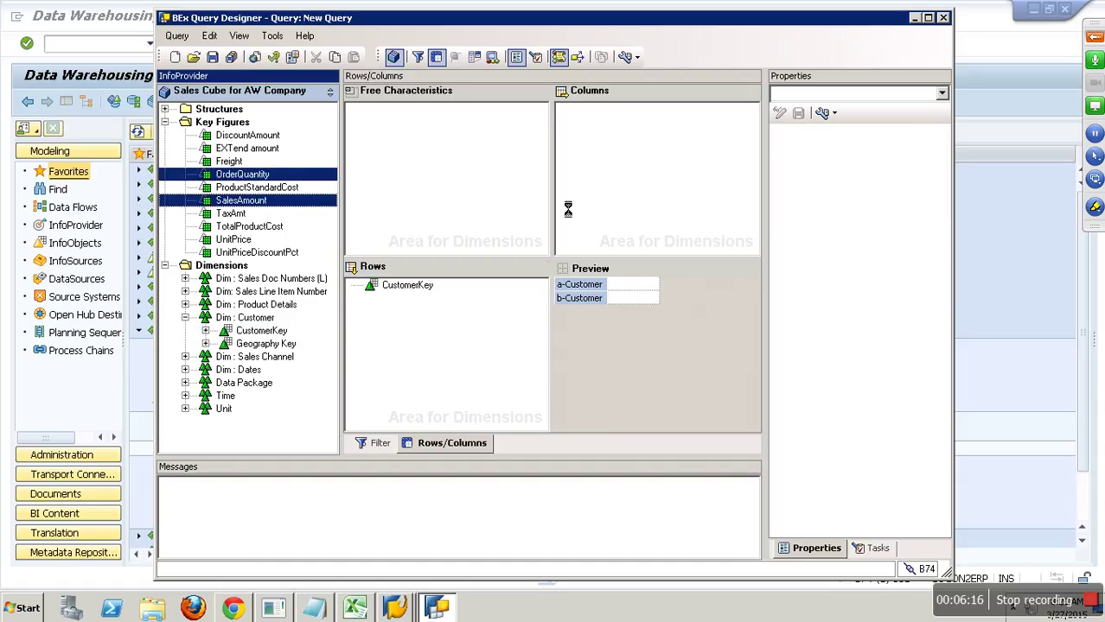
click(421, 292)
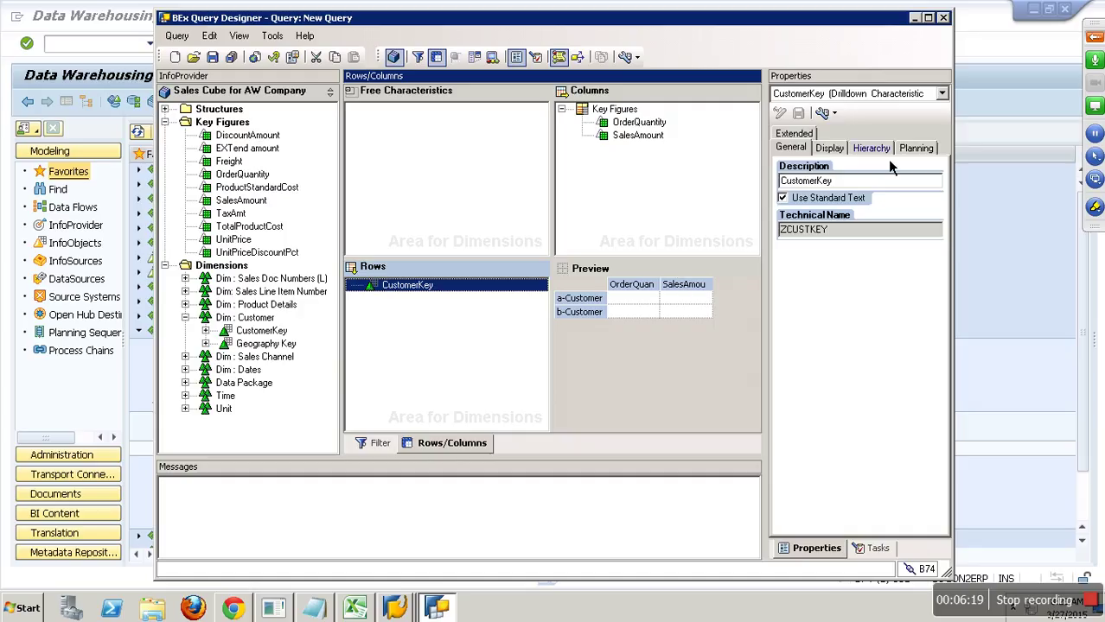
click(875, 148)
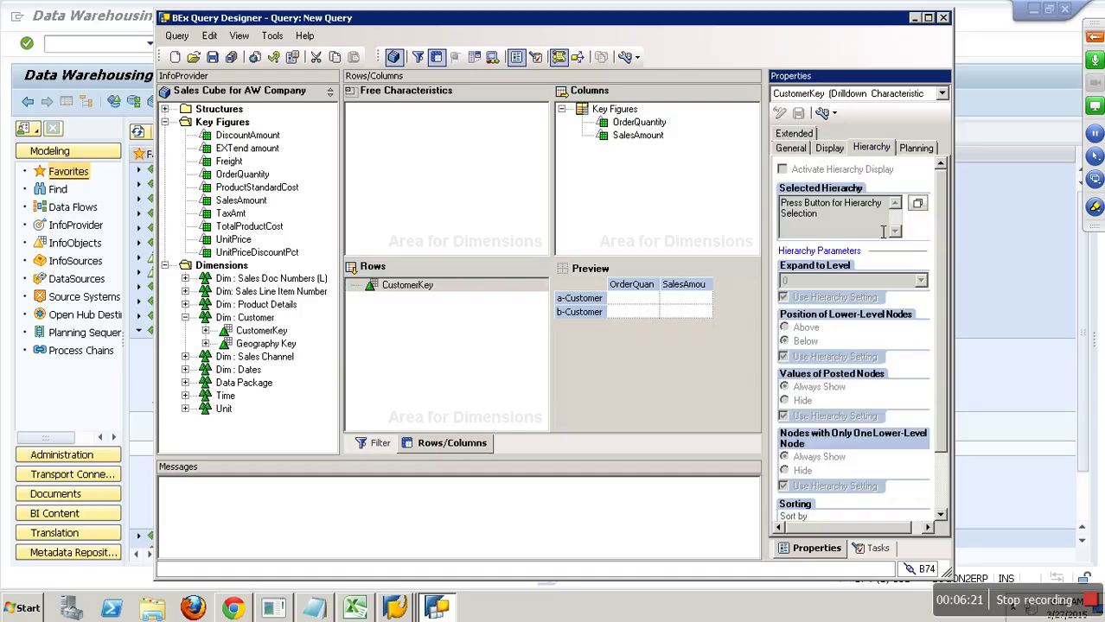
click(917, 204)
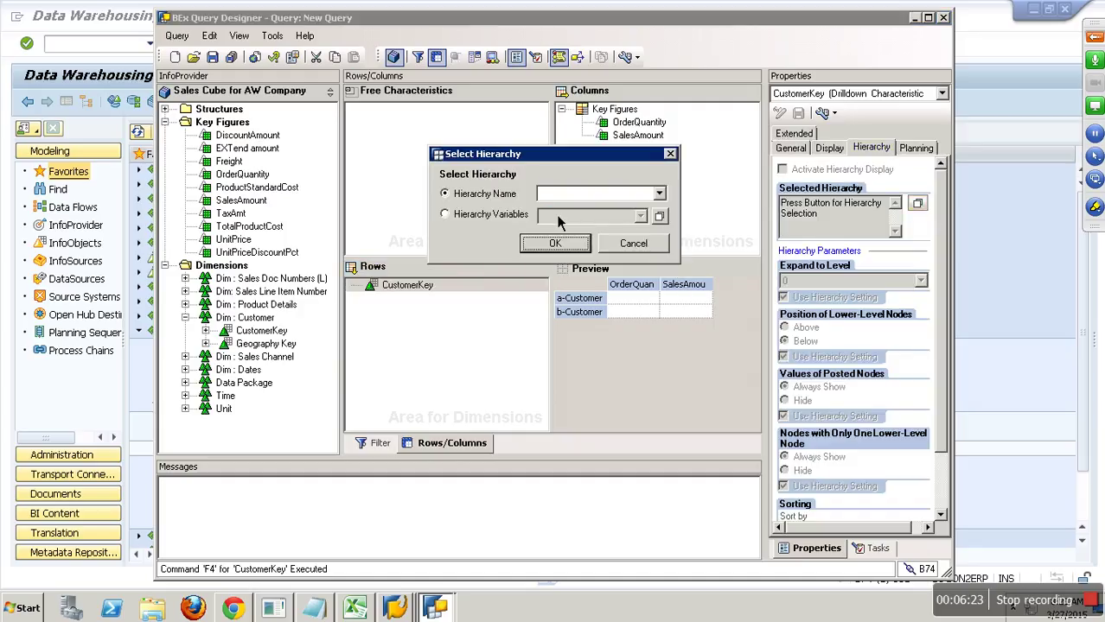
click(605, 193)
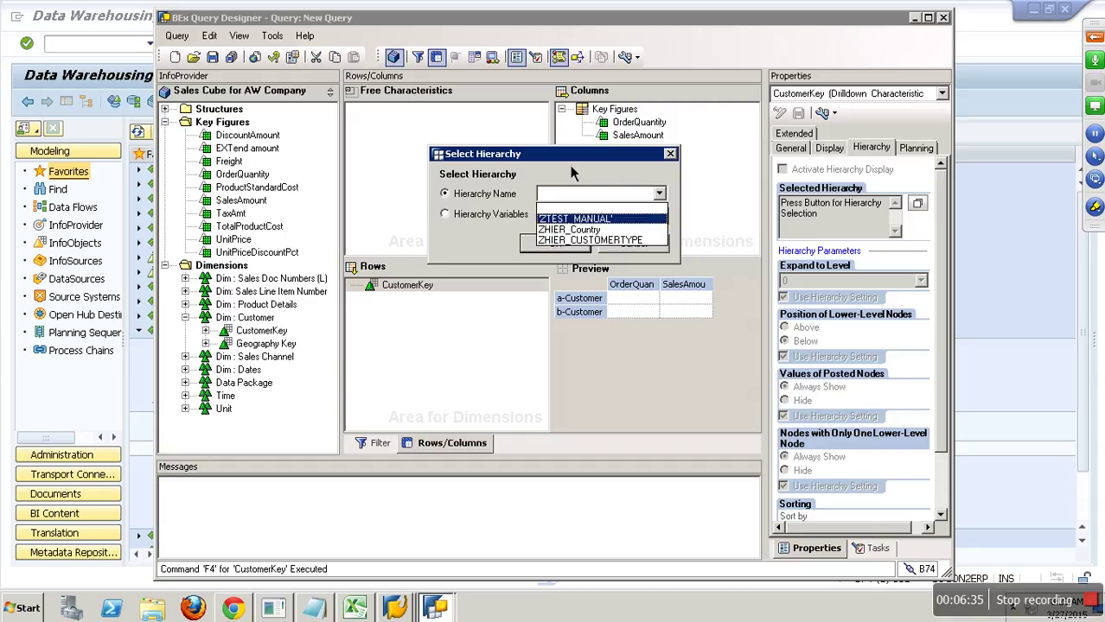
click(575, 218)
click(492, 222)
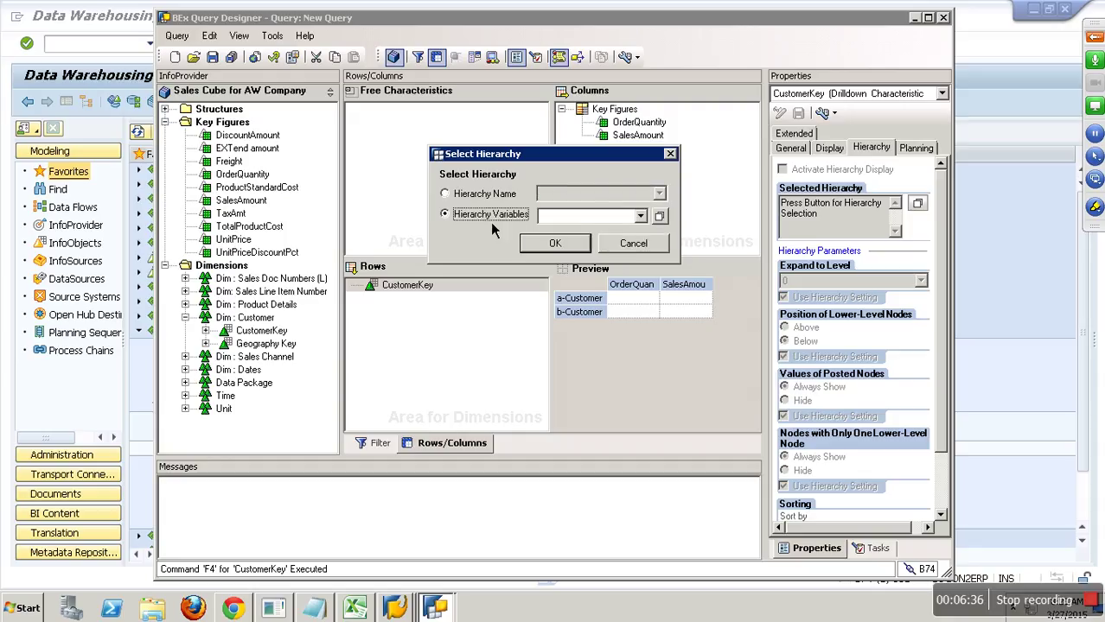
click(665, 219)
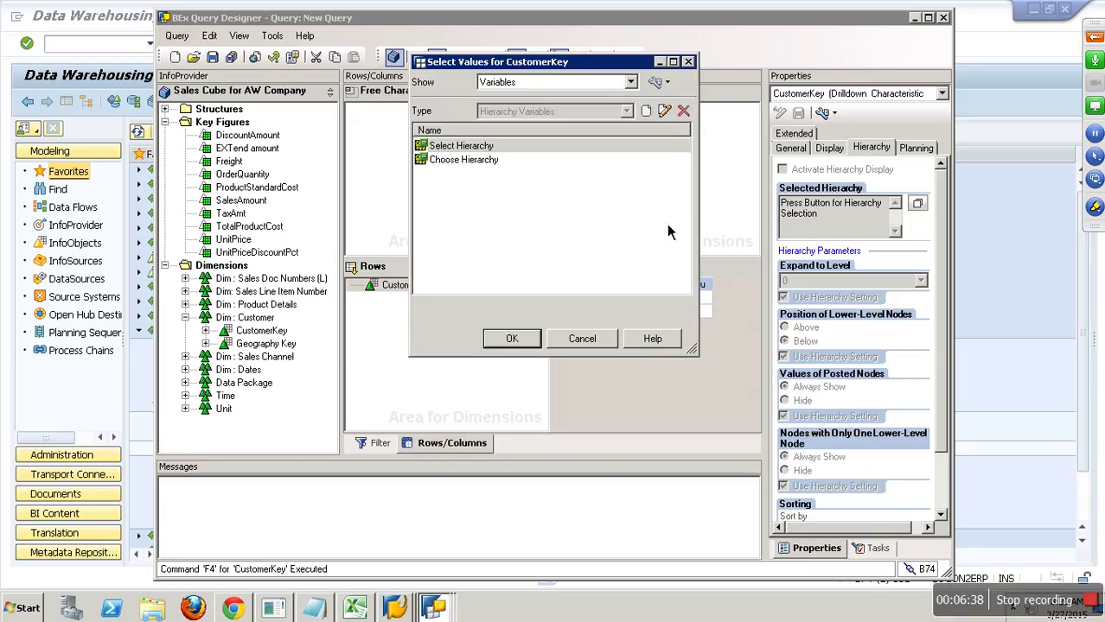
click(646, 112)
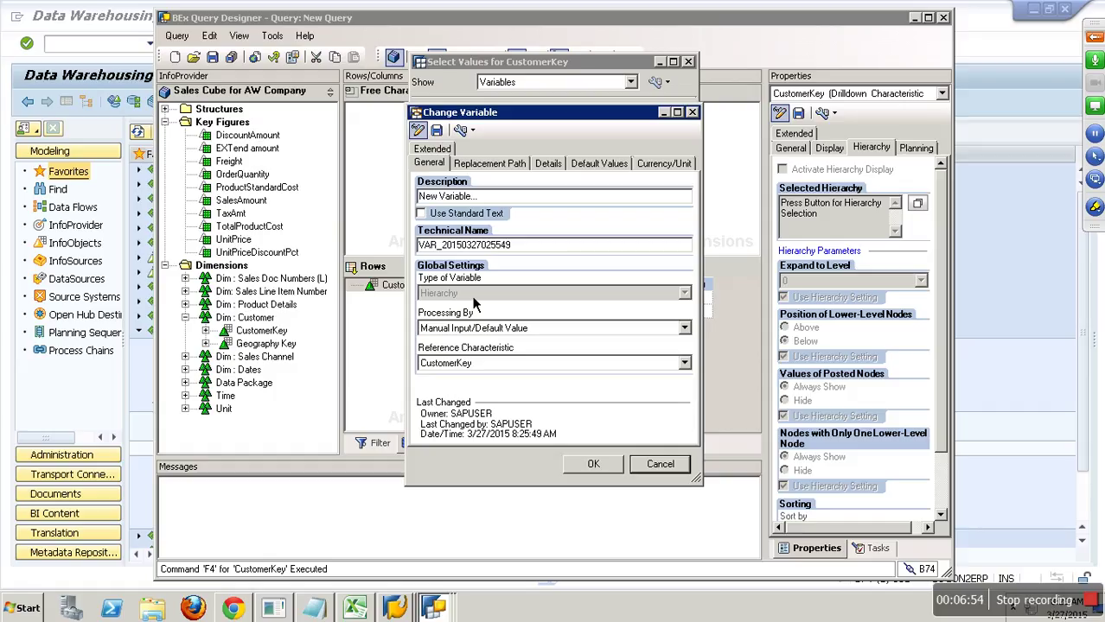
click(664, 467)
click(607, 344)
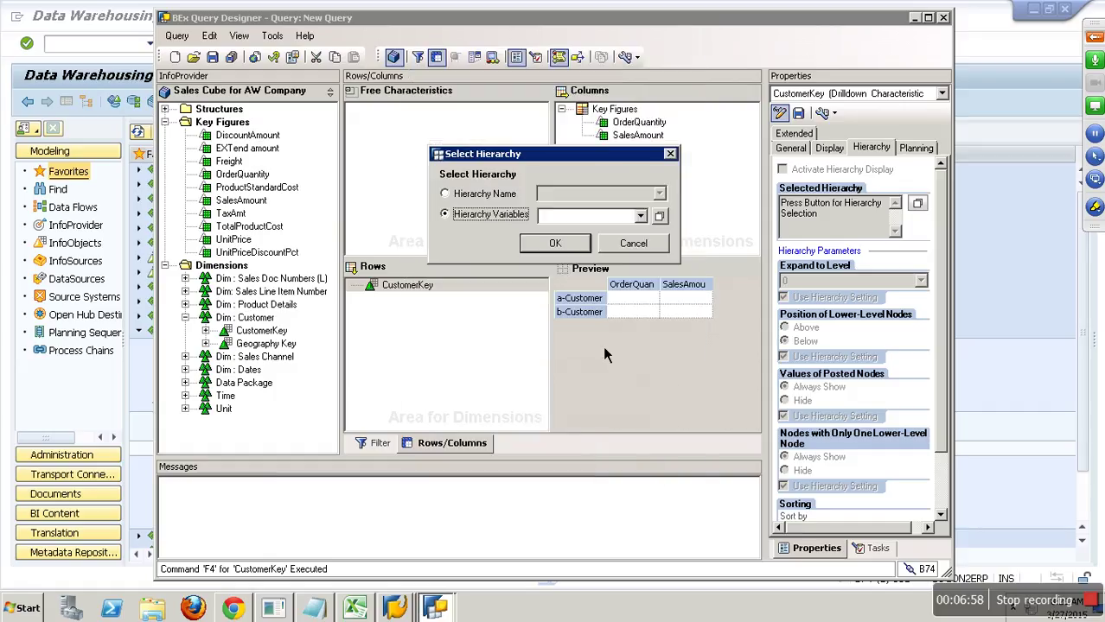
click(653, 247)
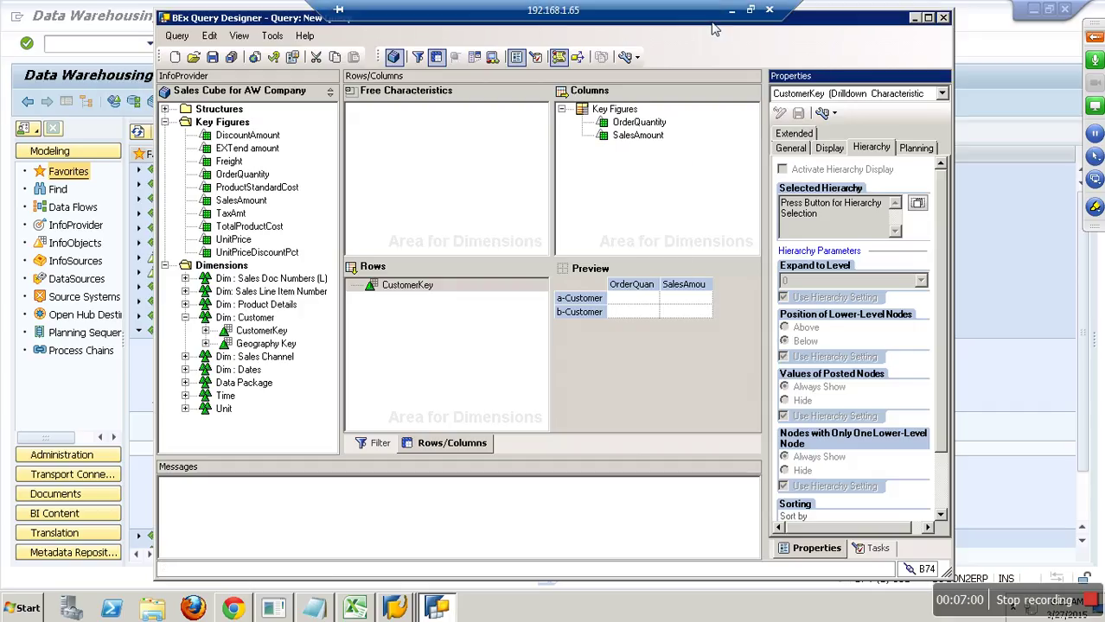
Step: Switch to PowerPoint, examine the processing types on the Hierarchy Variable slide, and return to BEx Query Designer
click(729, 10)
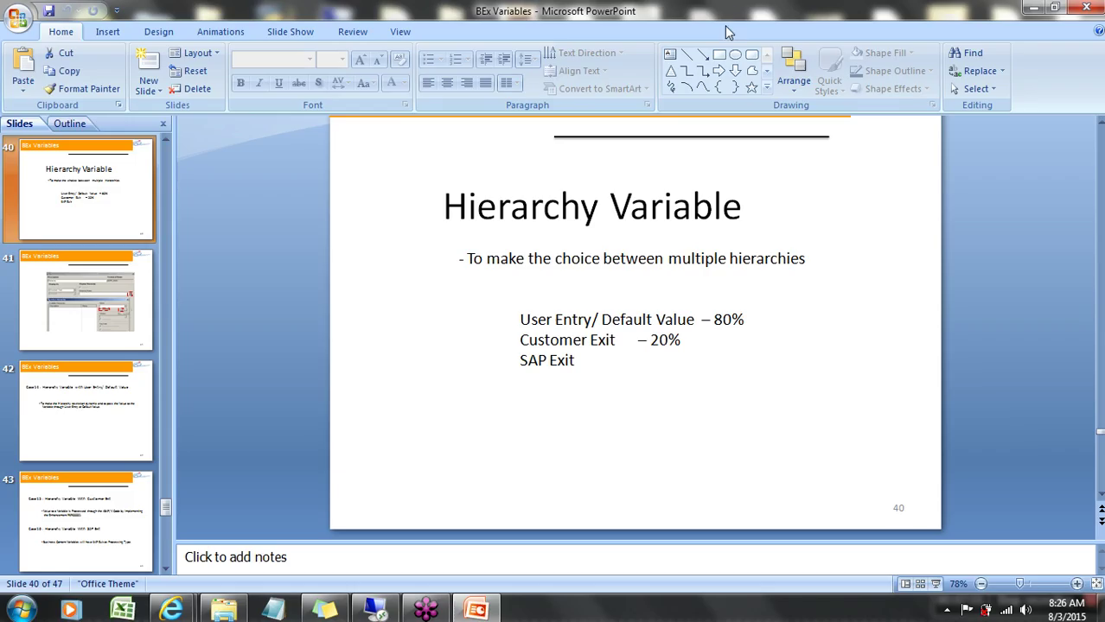
click(536, 322)
click(554, 363)
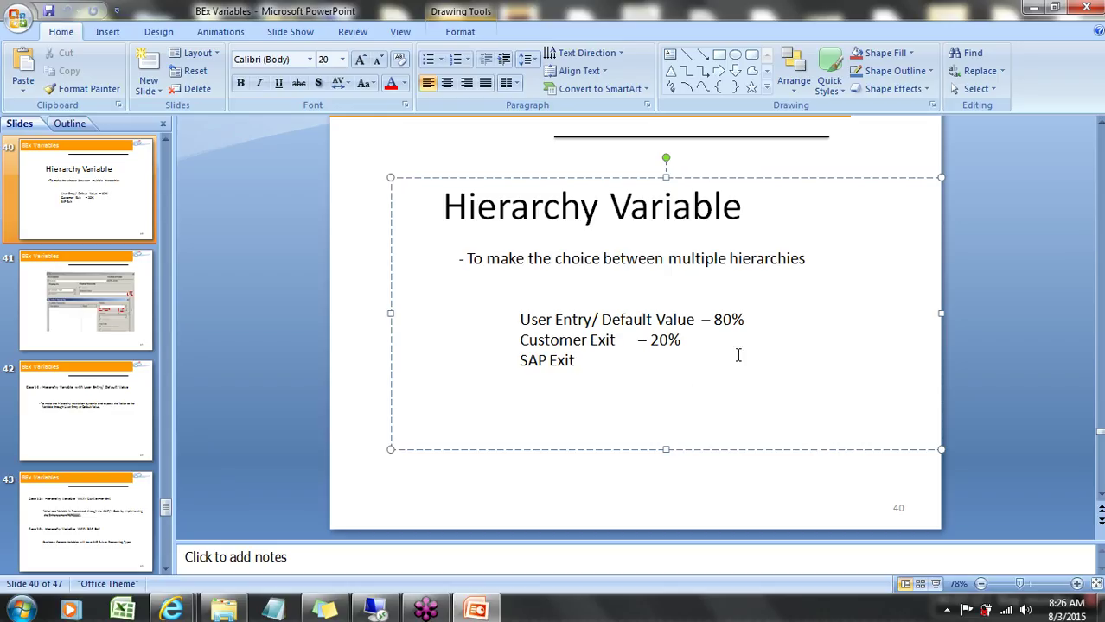
drag(749, 321, 511, 335)
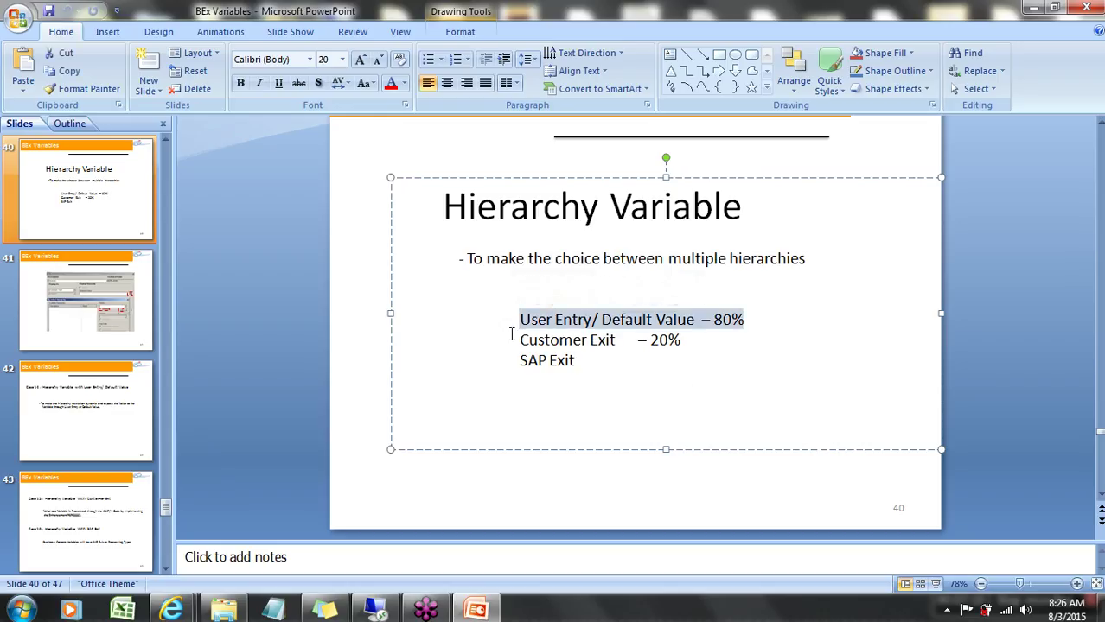
drag(693, 348, 532, 350)
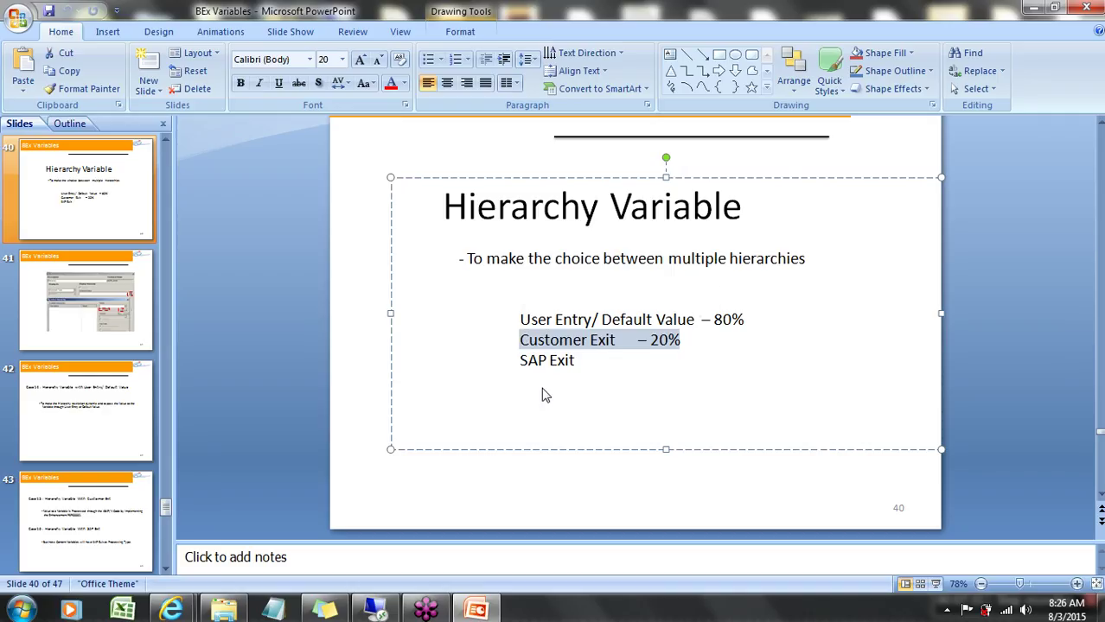
click(549, 362)
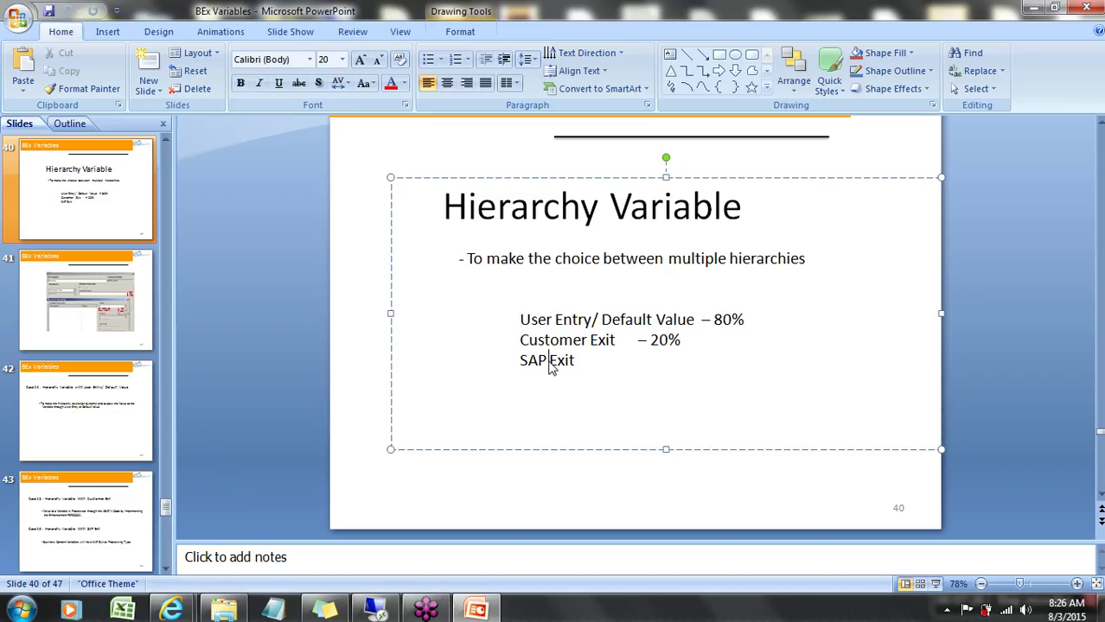
click(552, 322)
click(396, 564)
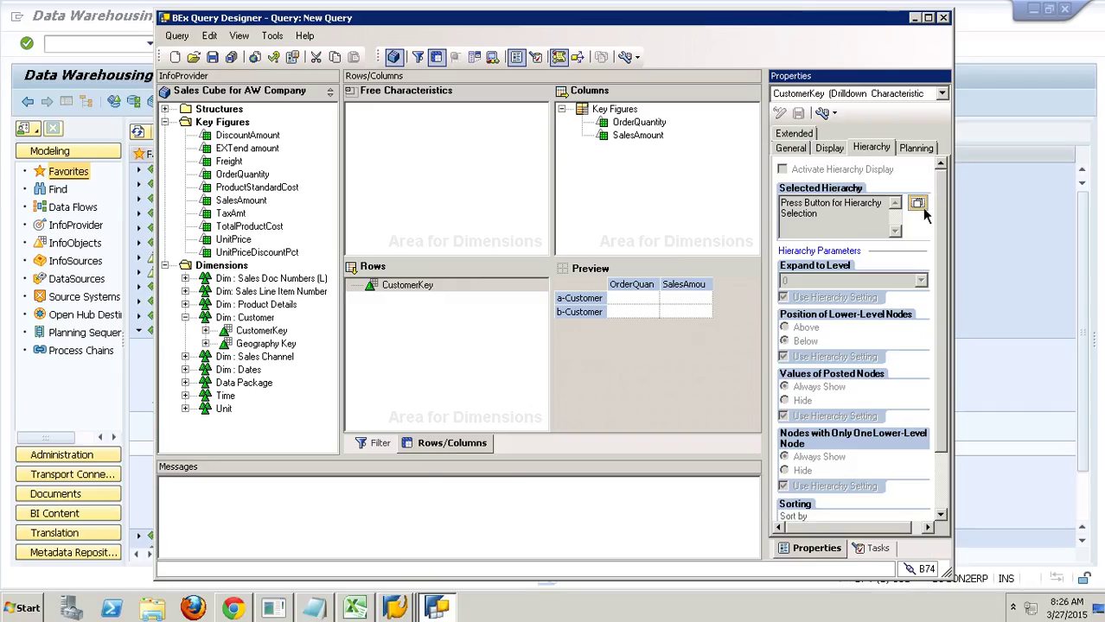
Step: Create a new hierarchy variable from the hierarchy selection of CustomerKey in the rows
click(422, 289)
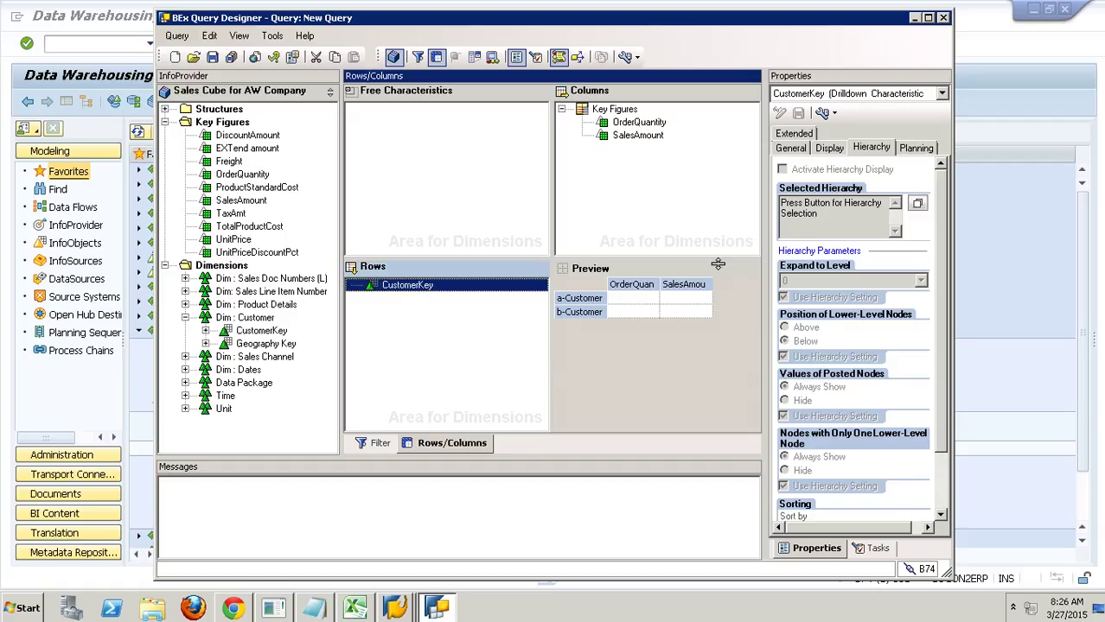
click(883, 175)
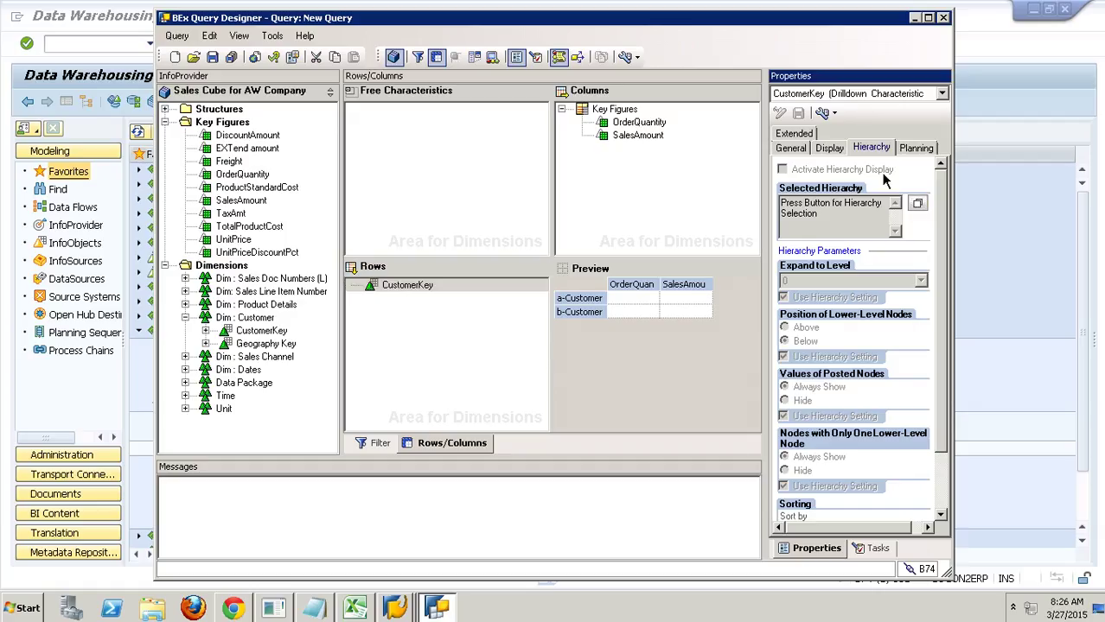
click(917, 204)
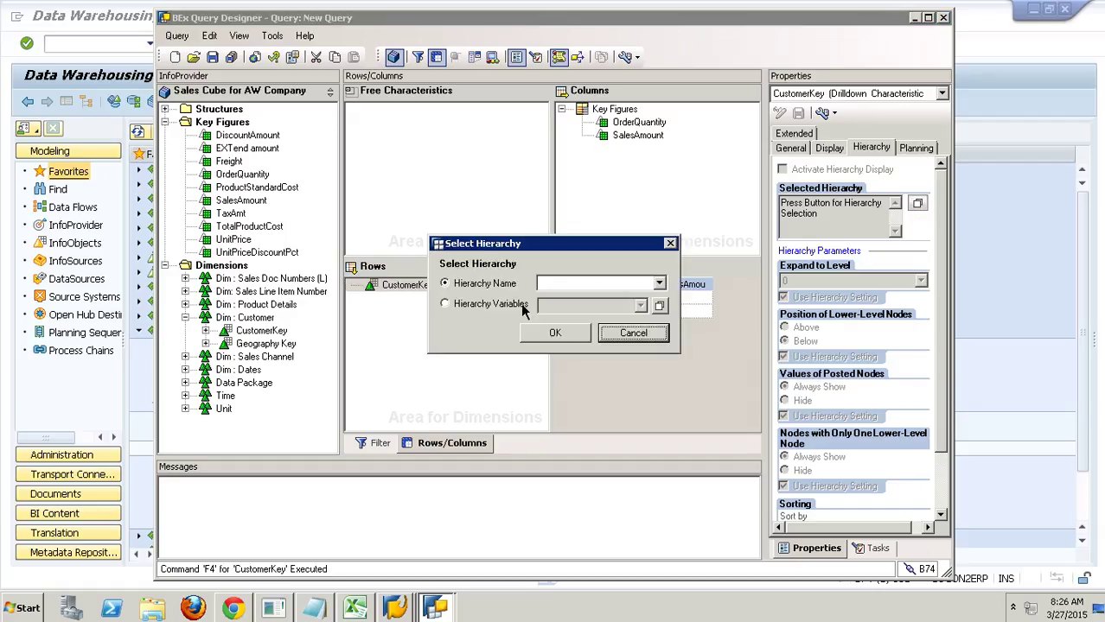
click(490, 305)
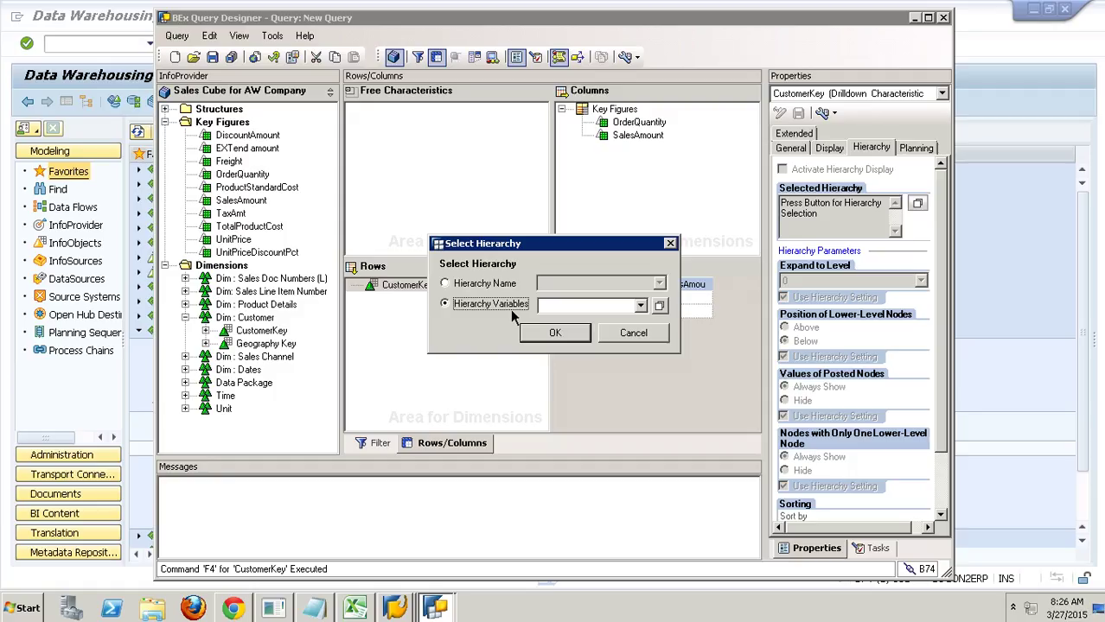
click(661, 305)
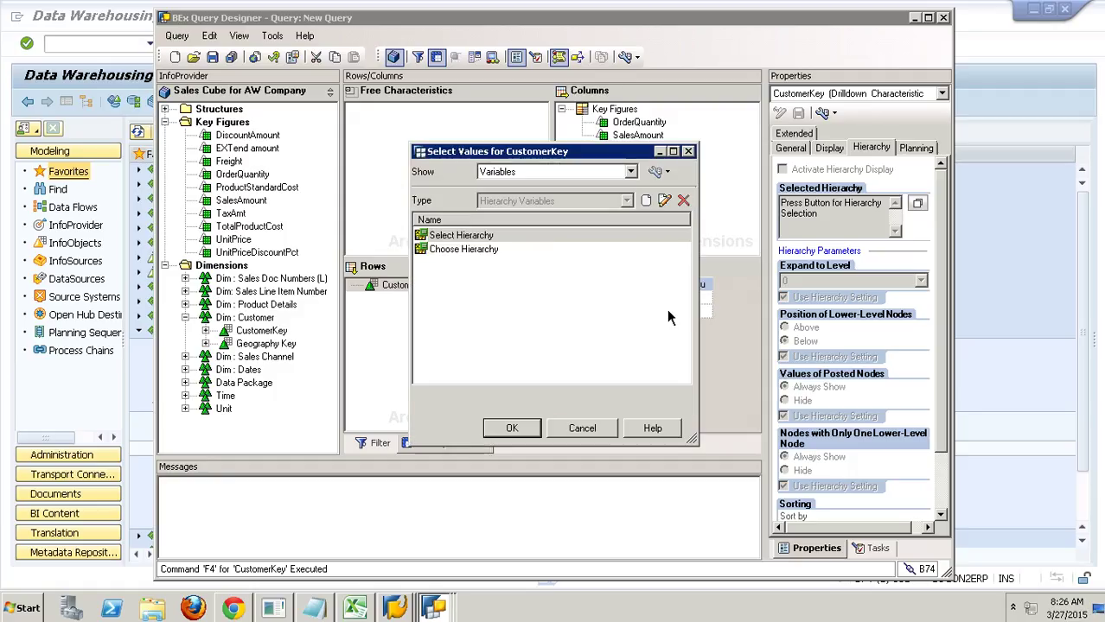
click(645, 200)
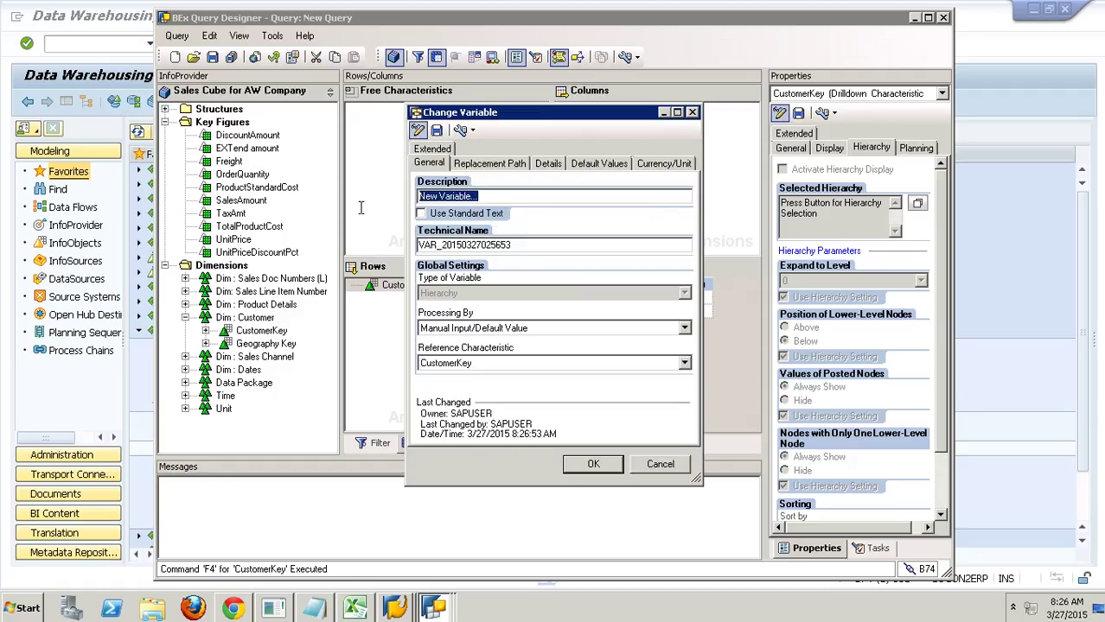
Step: Save the hierarchy variable with description "Select Hierarchy :" and technical name ZHVAR_091, check its details, and accept it
text(Select)
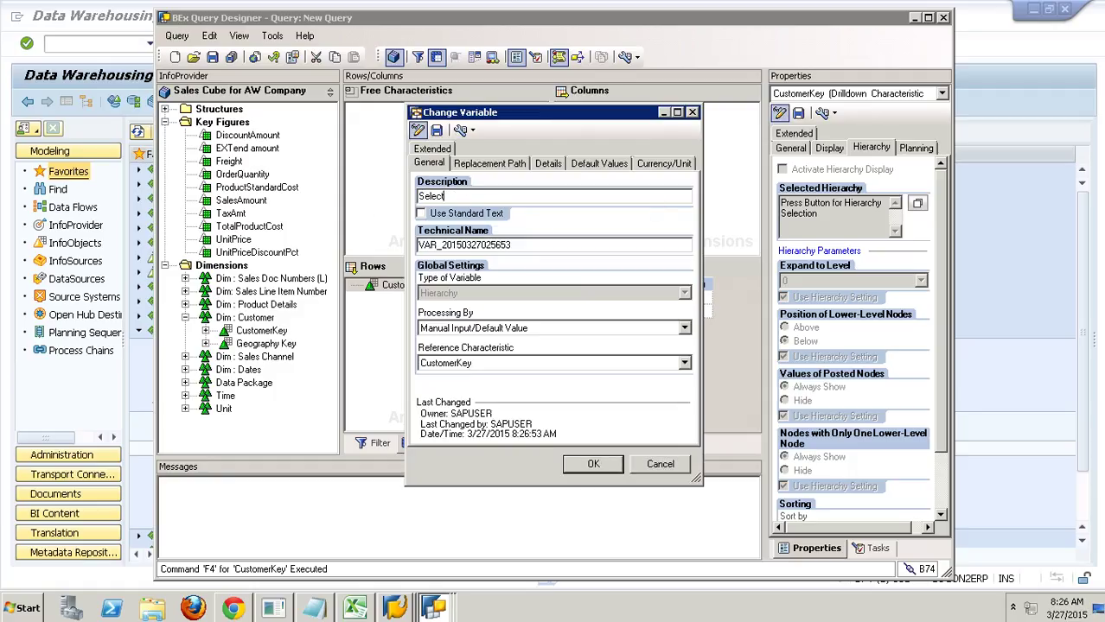
text( Hierarchy :)
drag(541, 251, 329, 247)
text(ZHVAR_091)
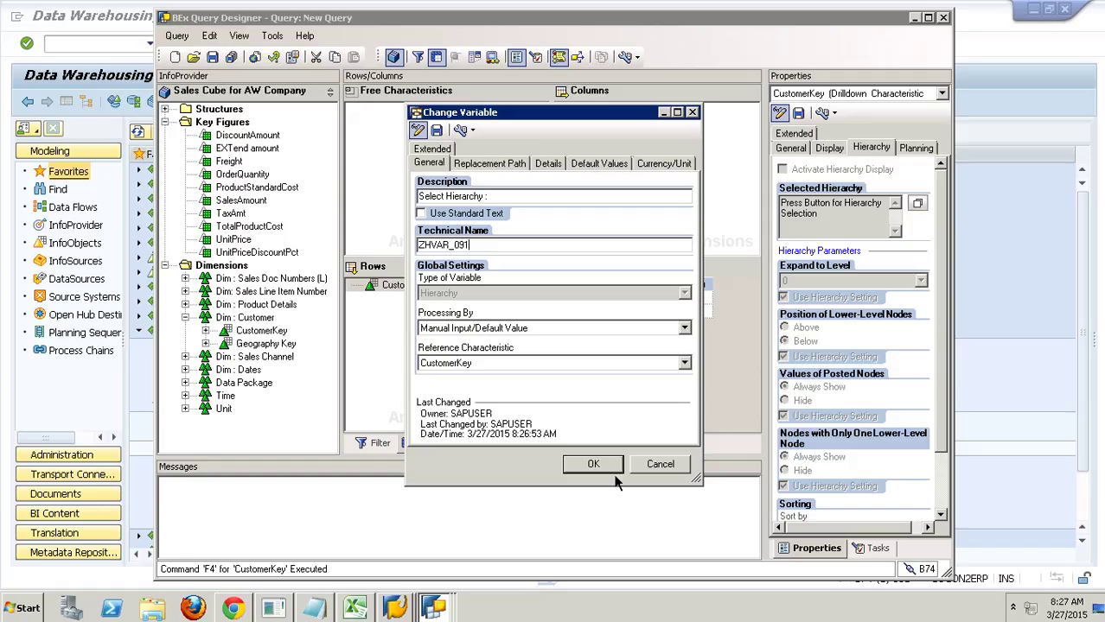
click(437, 130)
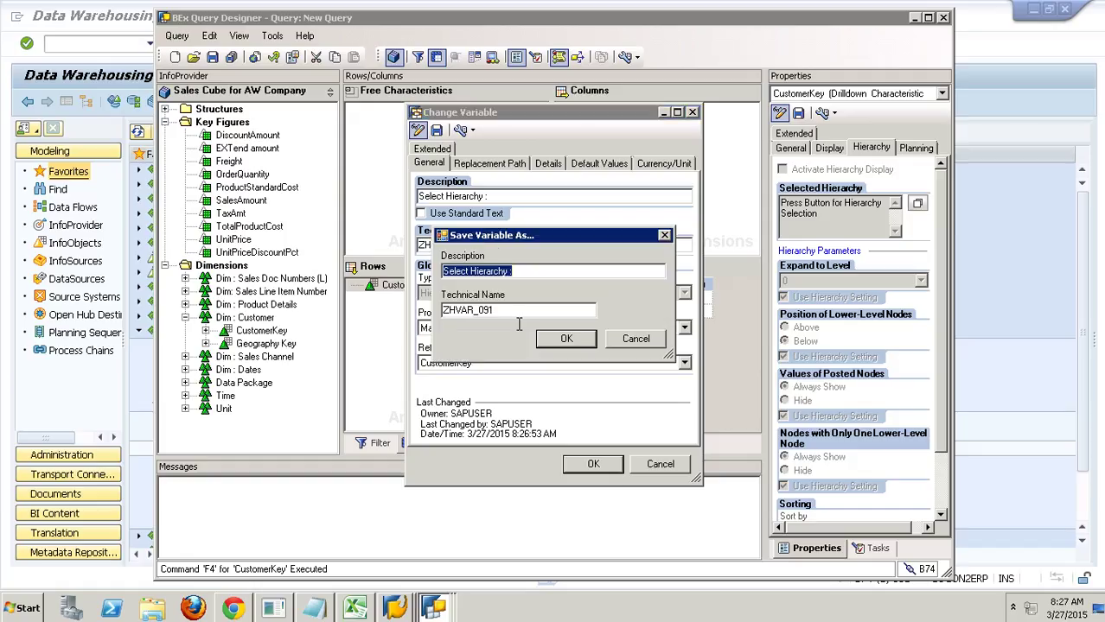
click(567, 339)
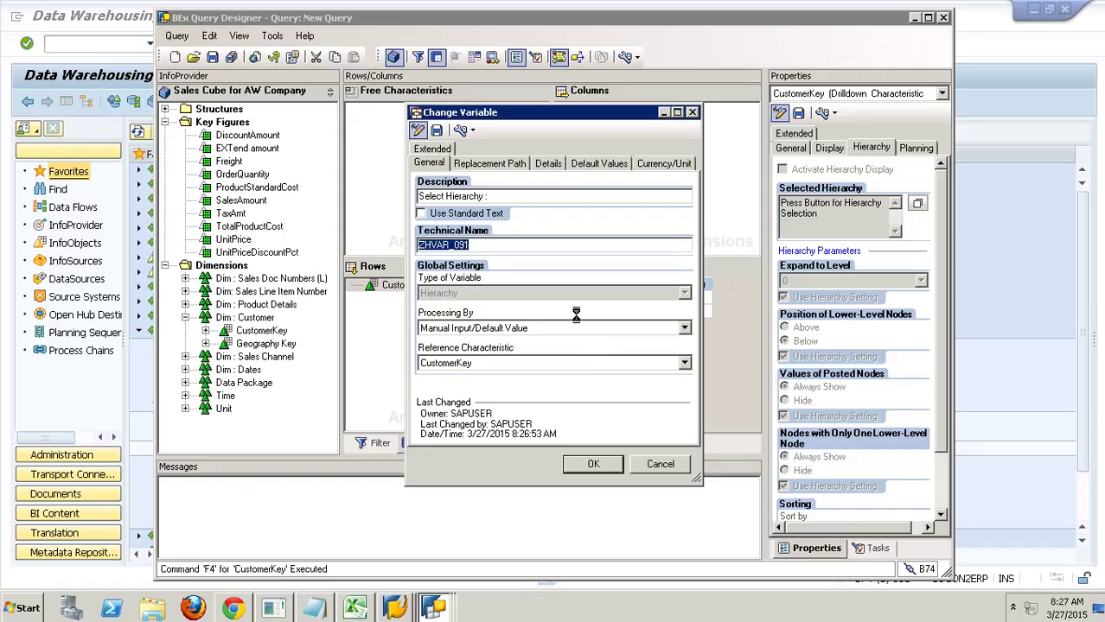
click(558, 168)
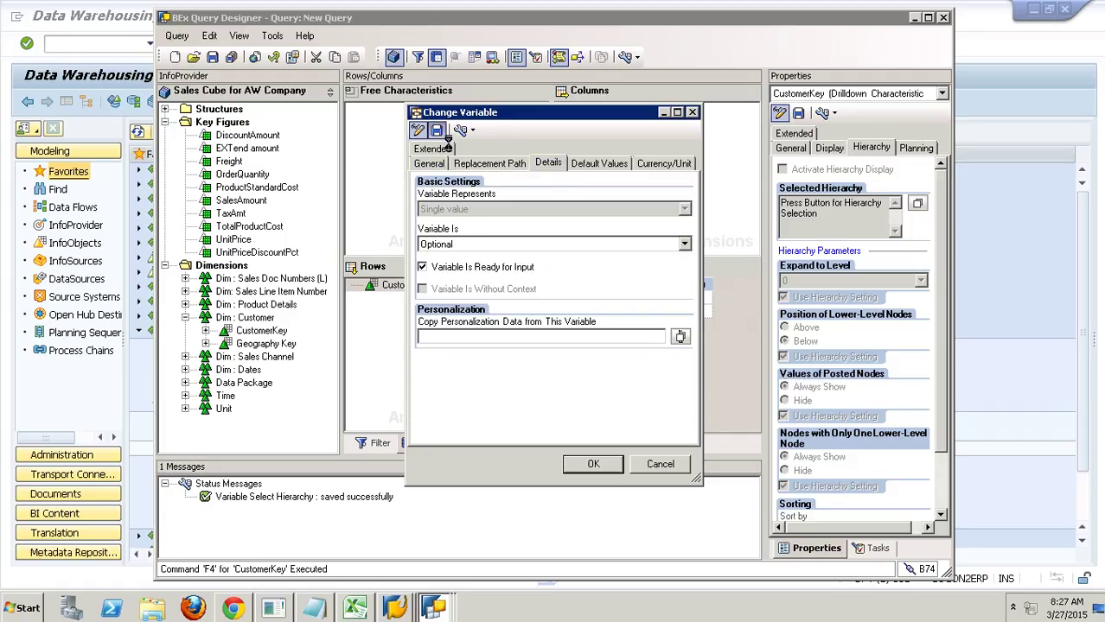
click(609, 470)
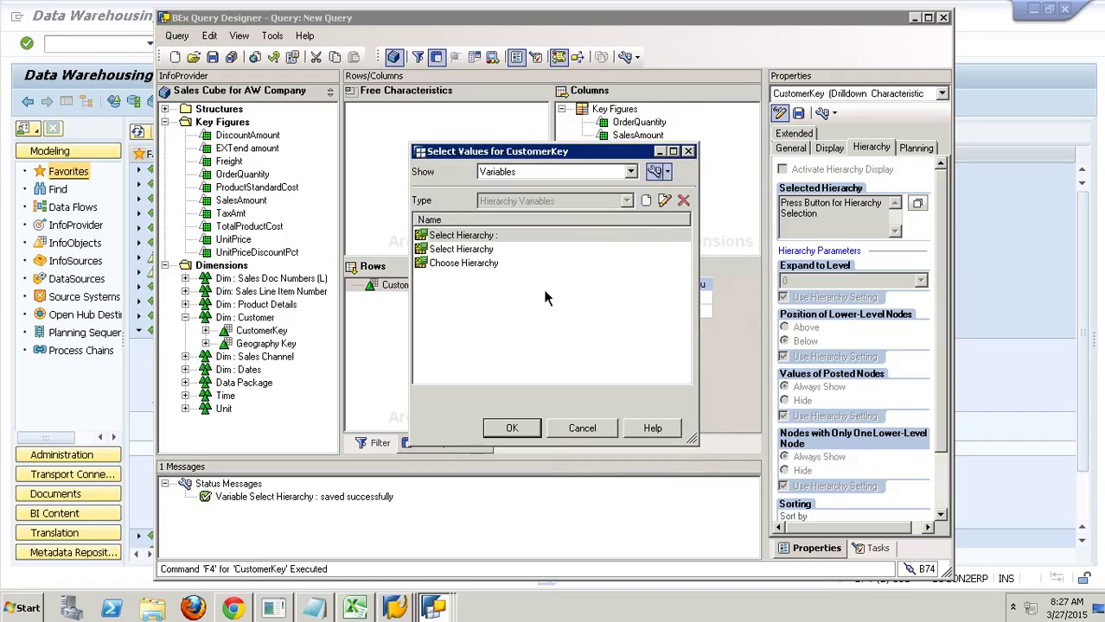
Step: Show technical names in the variable list and assign variable ZHVAR_091 as CustomerKey's hierarchy
click(657, 171)
click(519, 241)
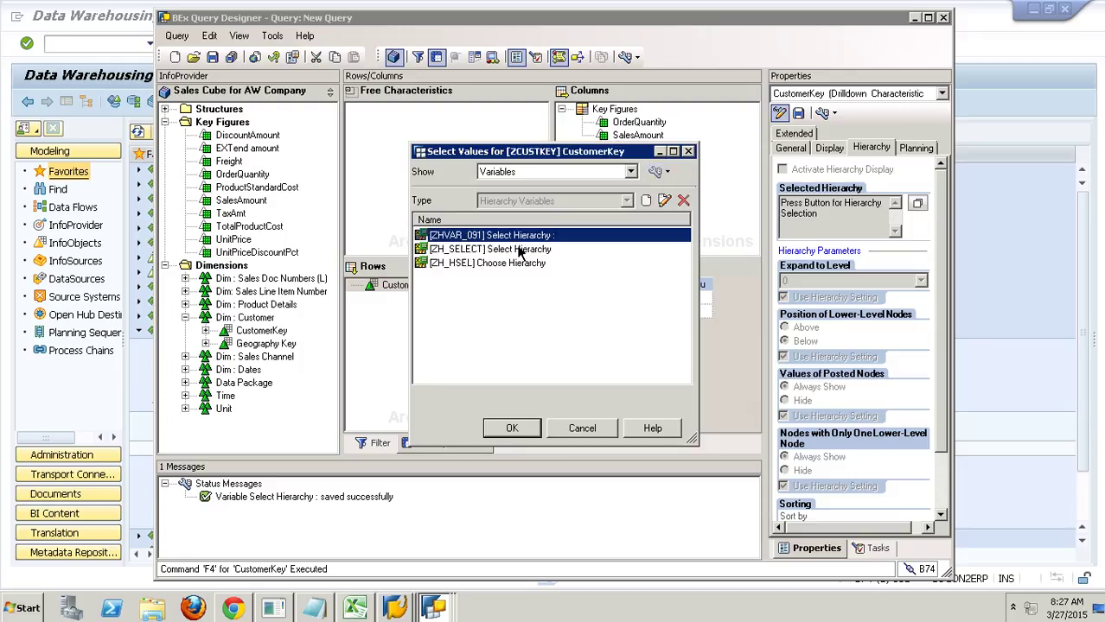
click(512, 428)
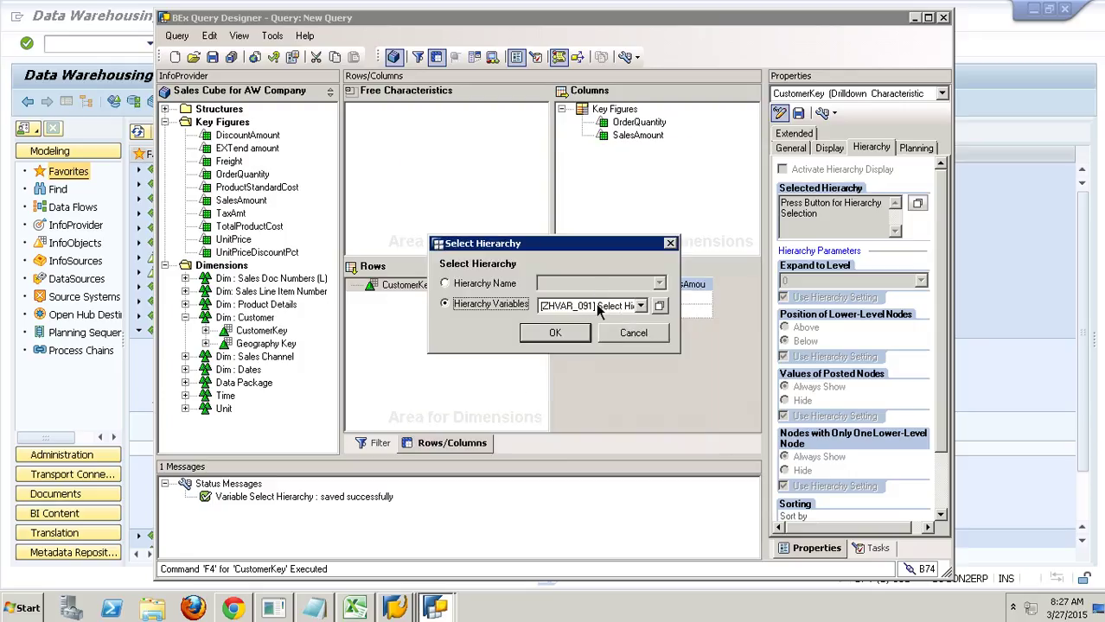
click(562, 335)
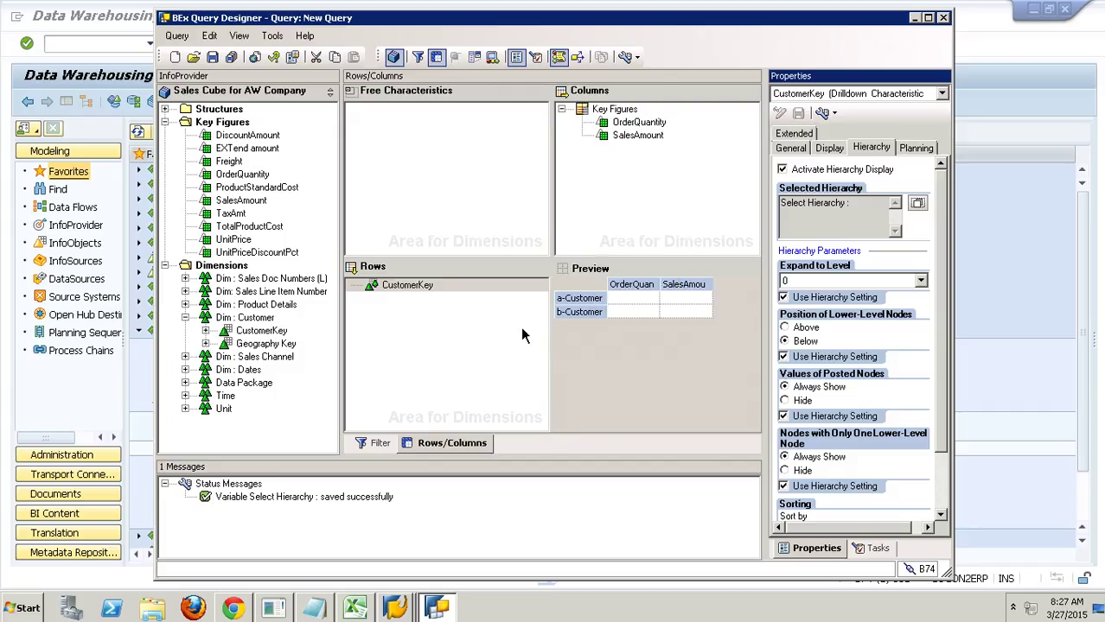
Step: Save the query in Favorites with description HIER and technical name HIER009
click(213, 58)
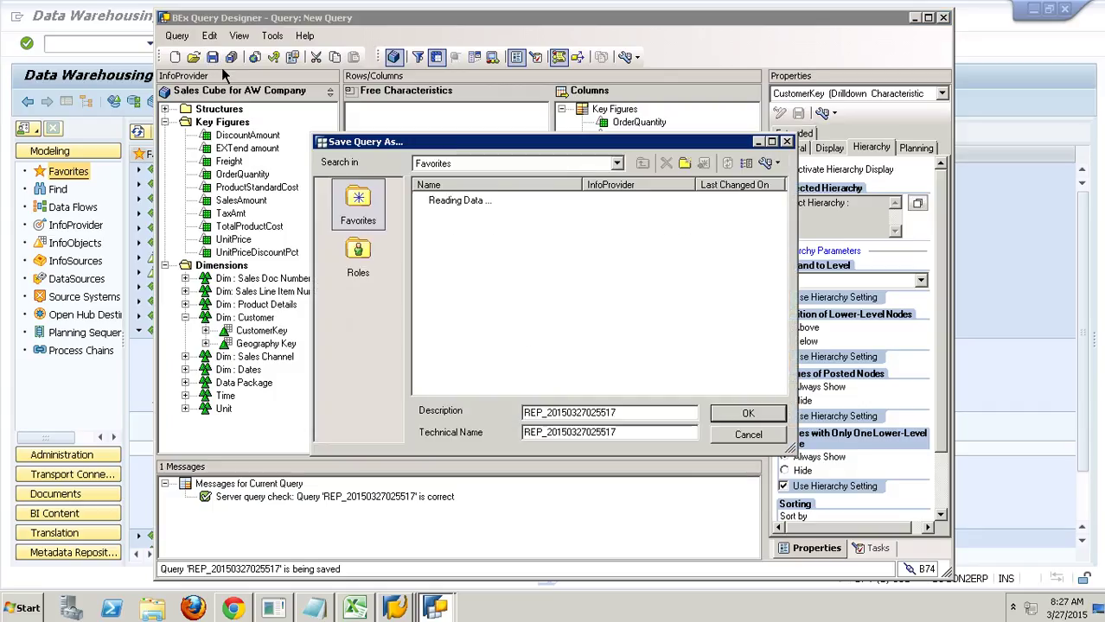
double_click(643, 421)
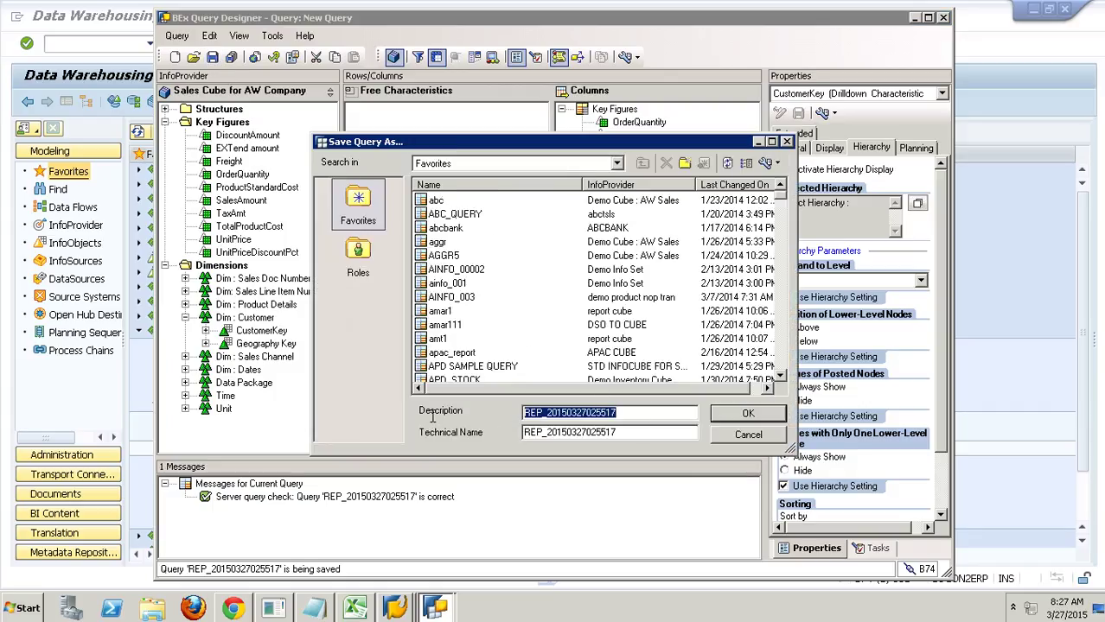
text(HIER)
key(Tab)
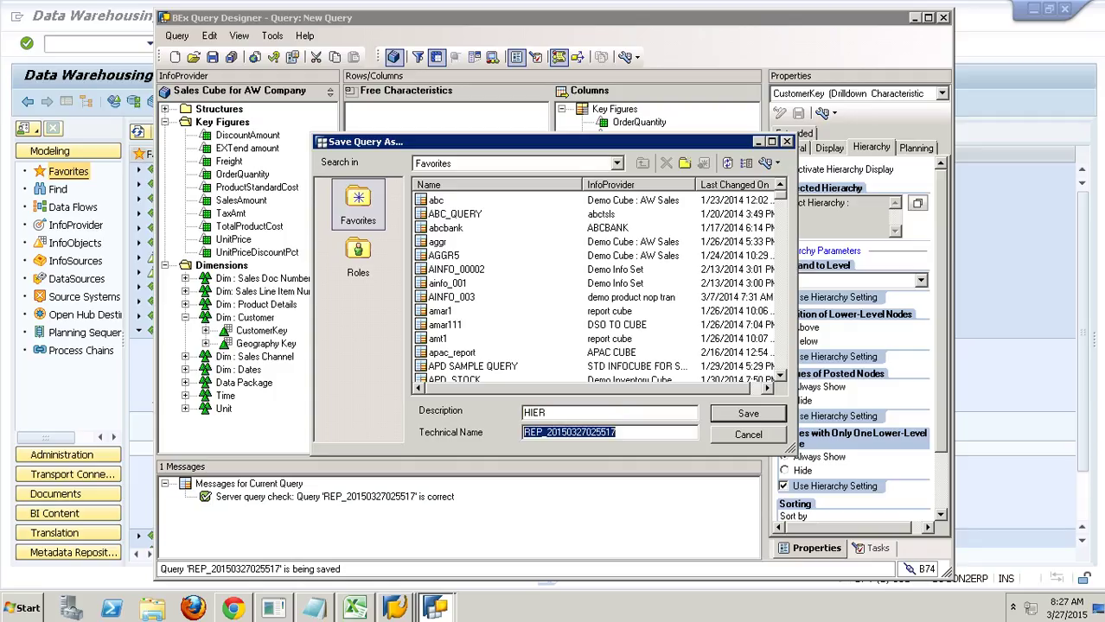
text(HIER009)
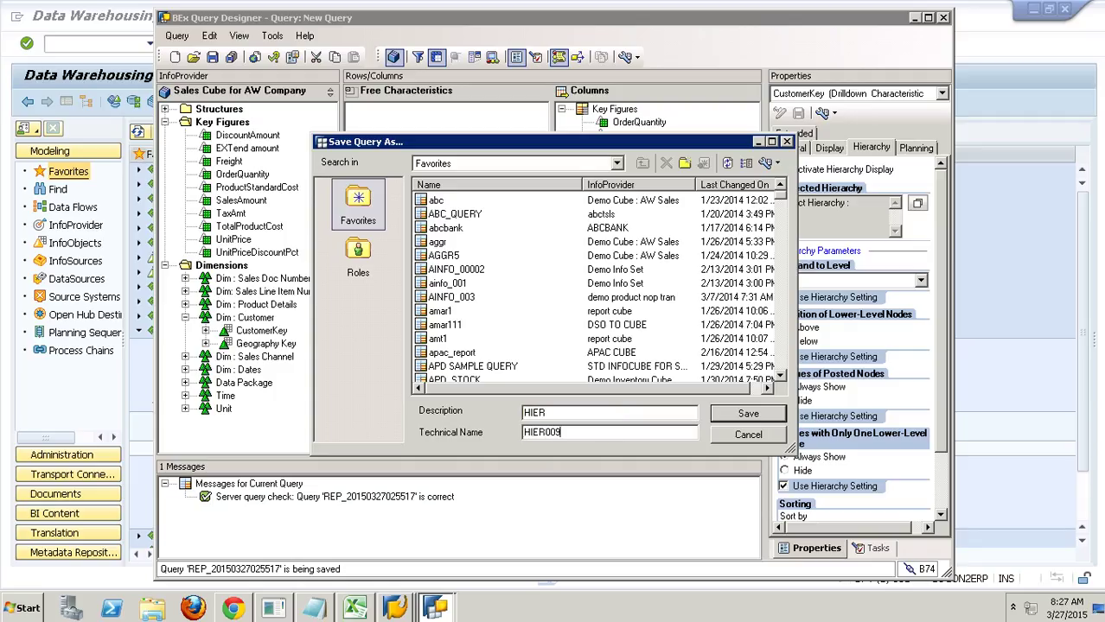
key(Return)
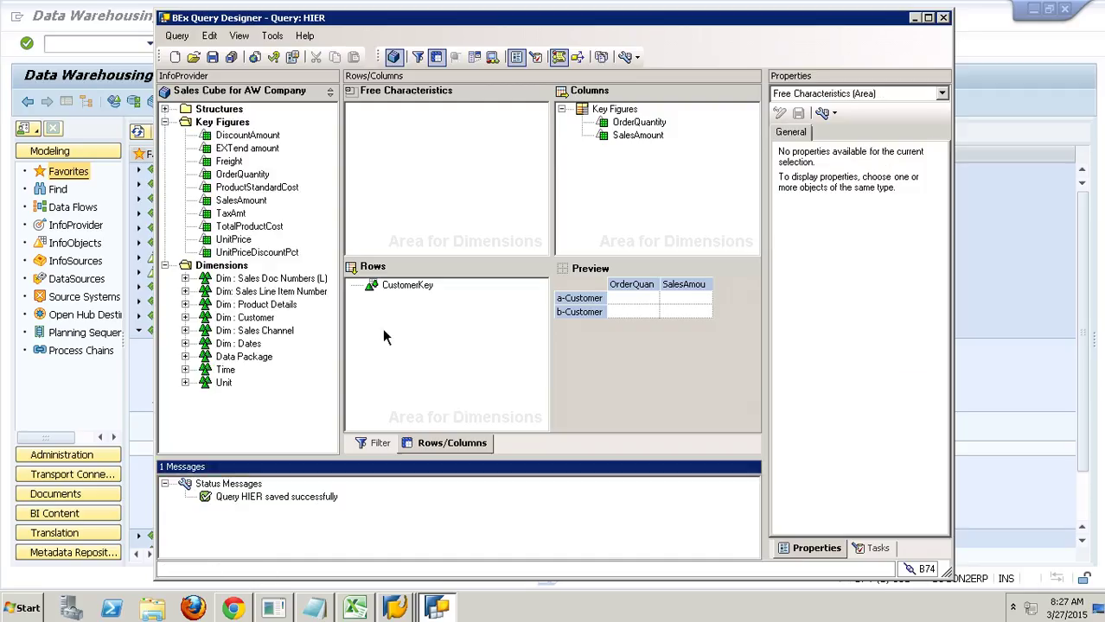
Step: Switch to SAP and open the Query Monitor with /nrsrt, then run query HIER009 with the query display set to HTML
click(79, 43)
text(/nrsrt)
key(Return)
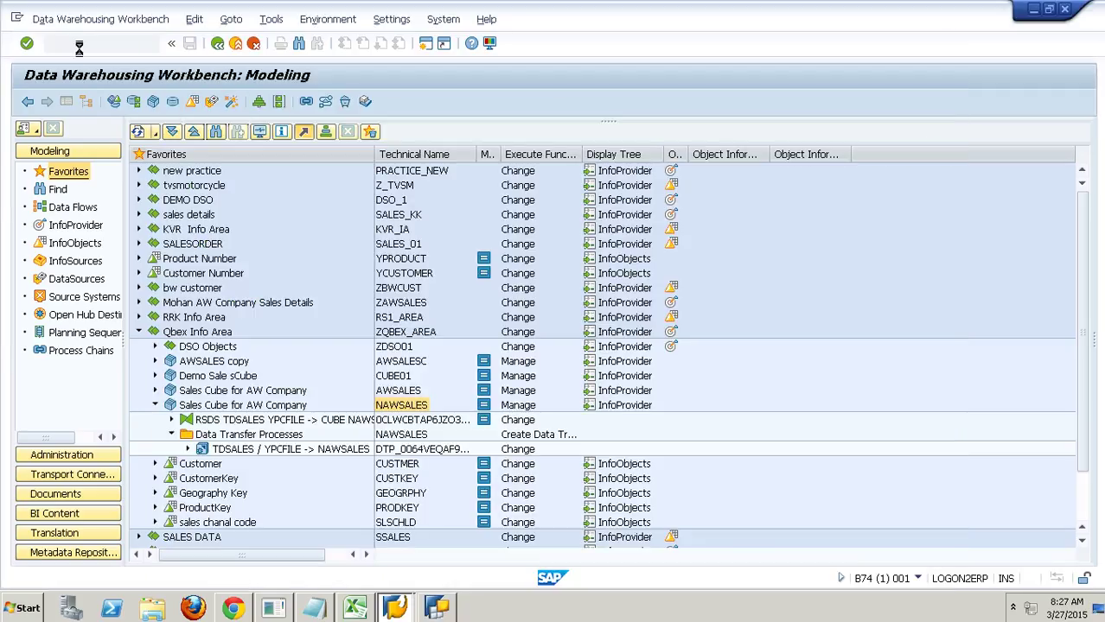
text(HIER009)
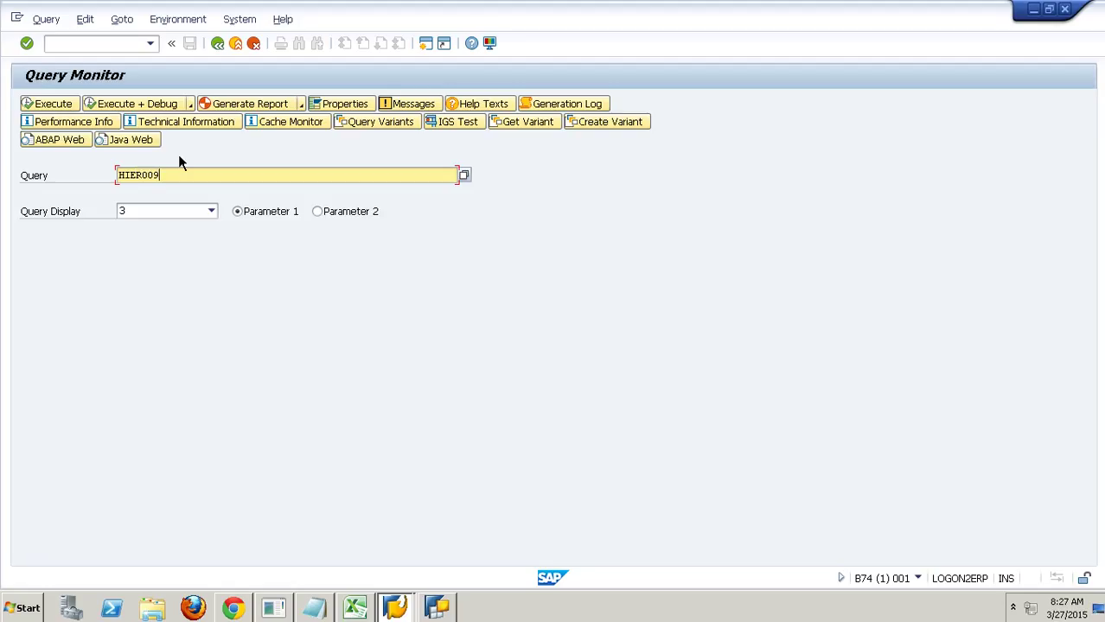
key(Down)
click(167, 213)
click(147, 253)
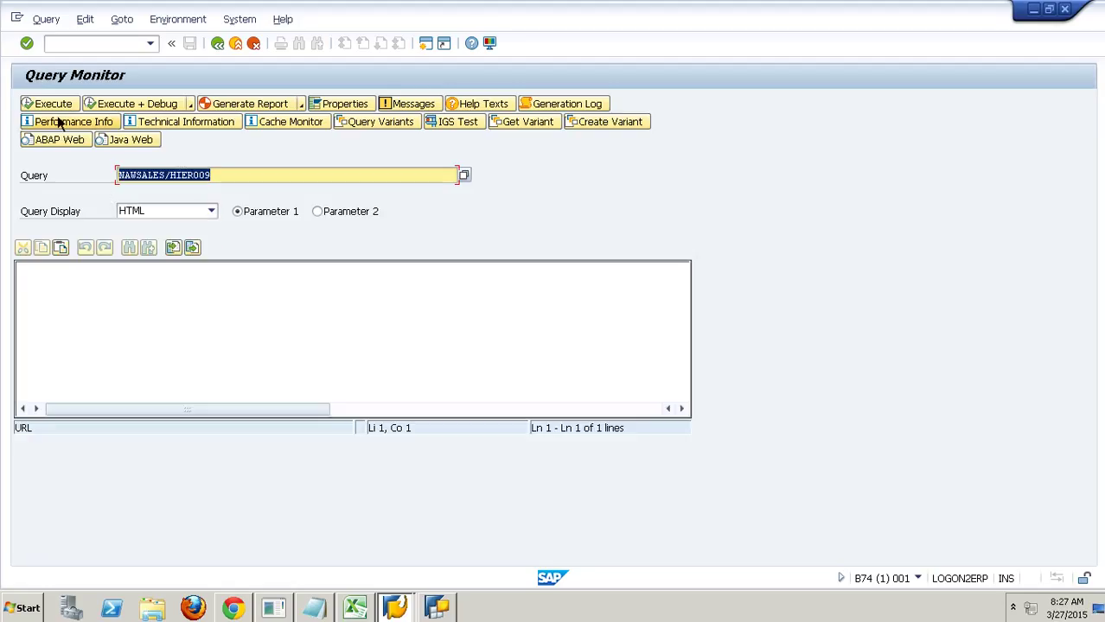
click(57, 113)
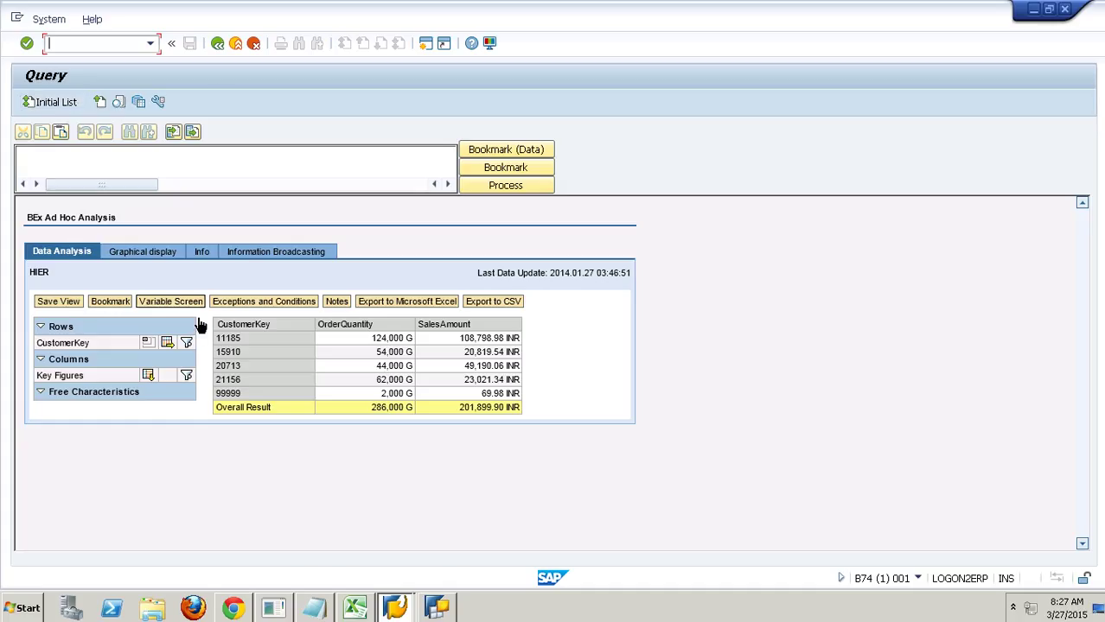
Step: Reopen the Query Monitor with /NRSRT and execute NAWSALES/HIER009 with the URL parameter variable_screen=X
text(/NRSRT)
key(Return)
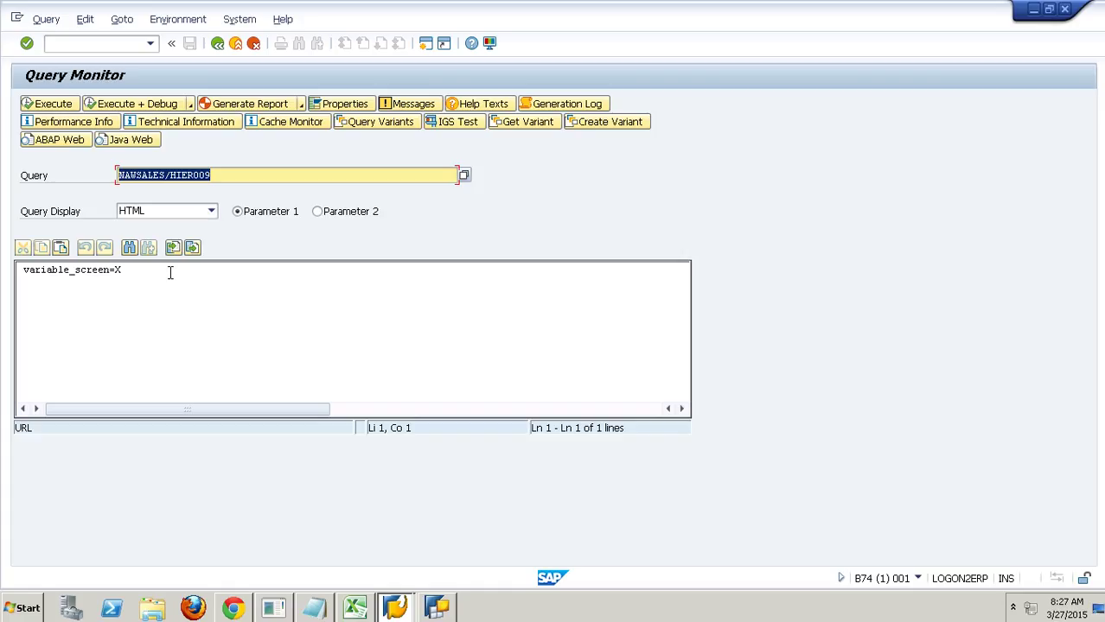
click(165, 277)
drag(164, 277, 27, 270)
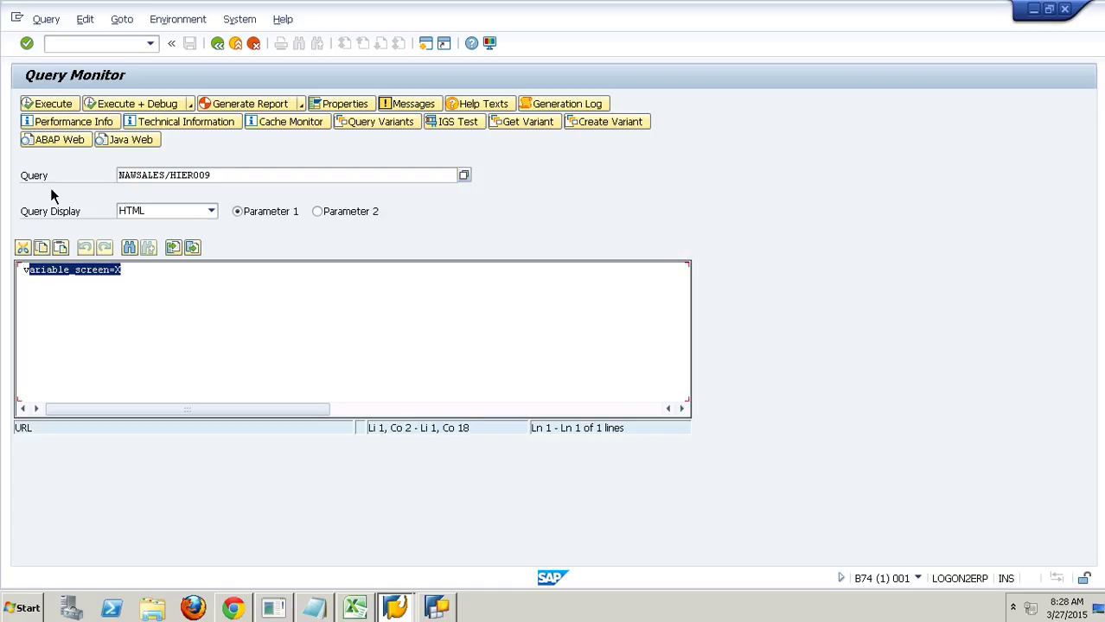
click(48, 104)
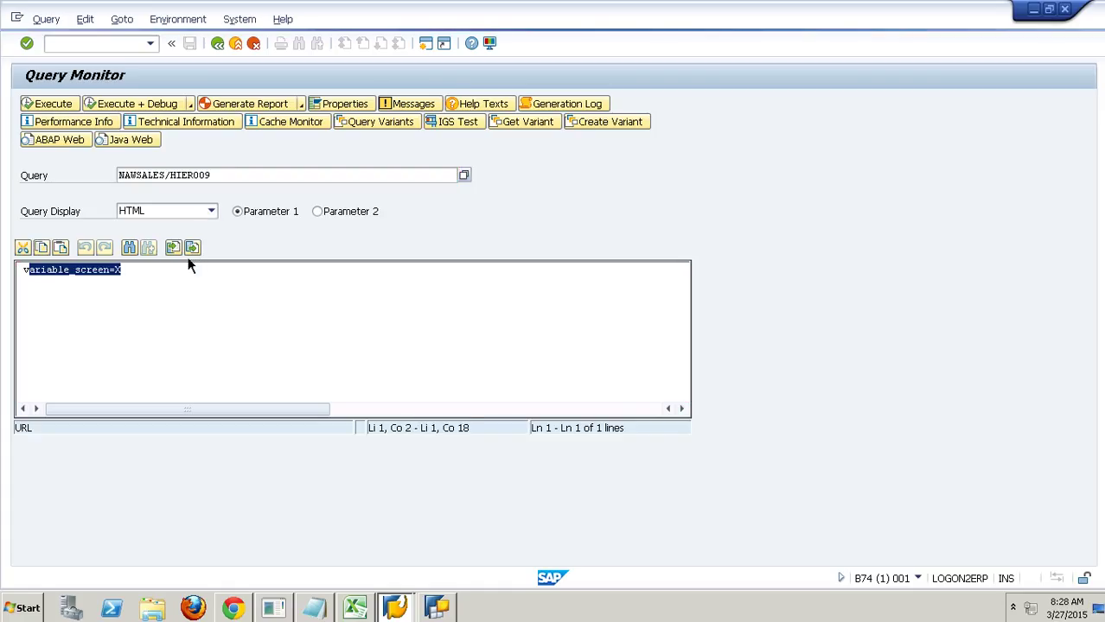
Step: Choose ZHIER_CUSTOMERTYPE as the value for Select Hierarchy, run the report, and expand the EXCEP and ESSEN nodes
click(226, 250)
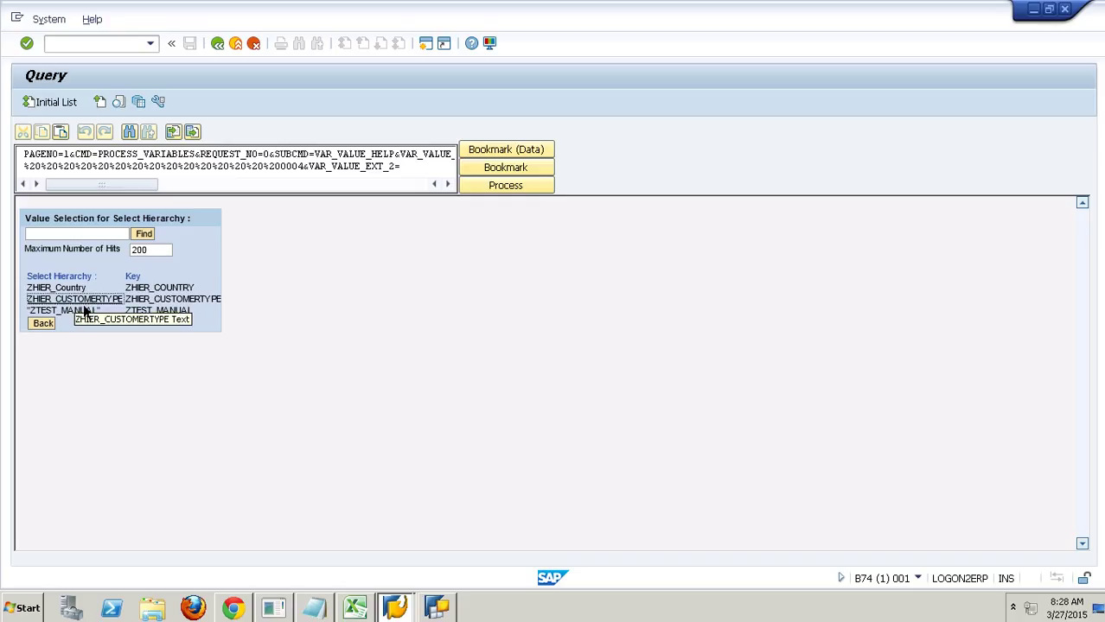
click(83, 301)
click(52, 267)
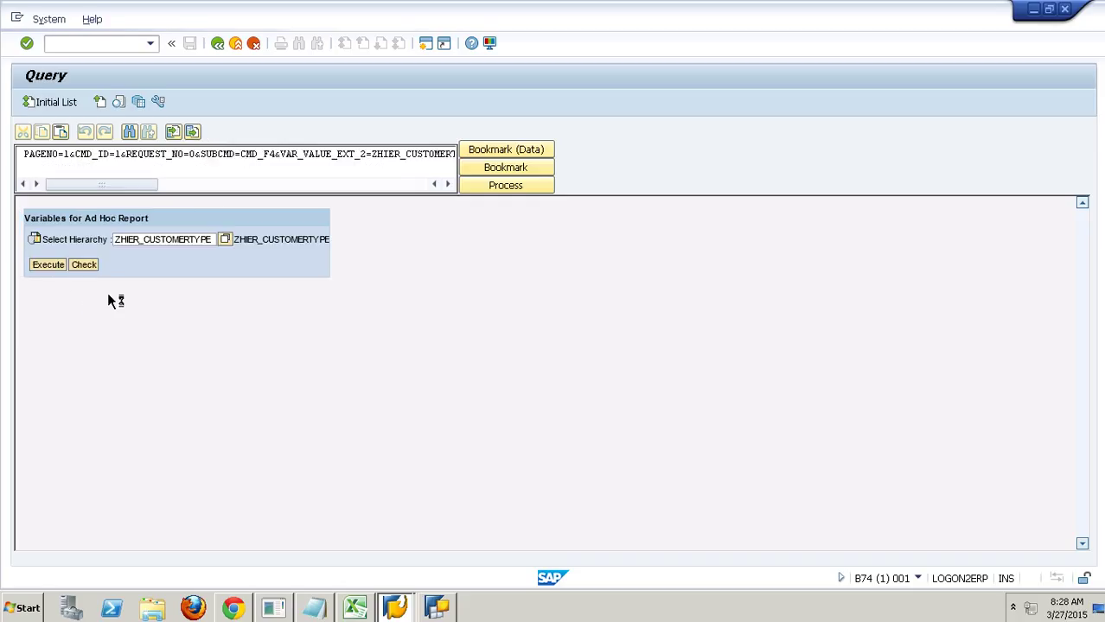
click(229, 354)
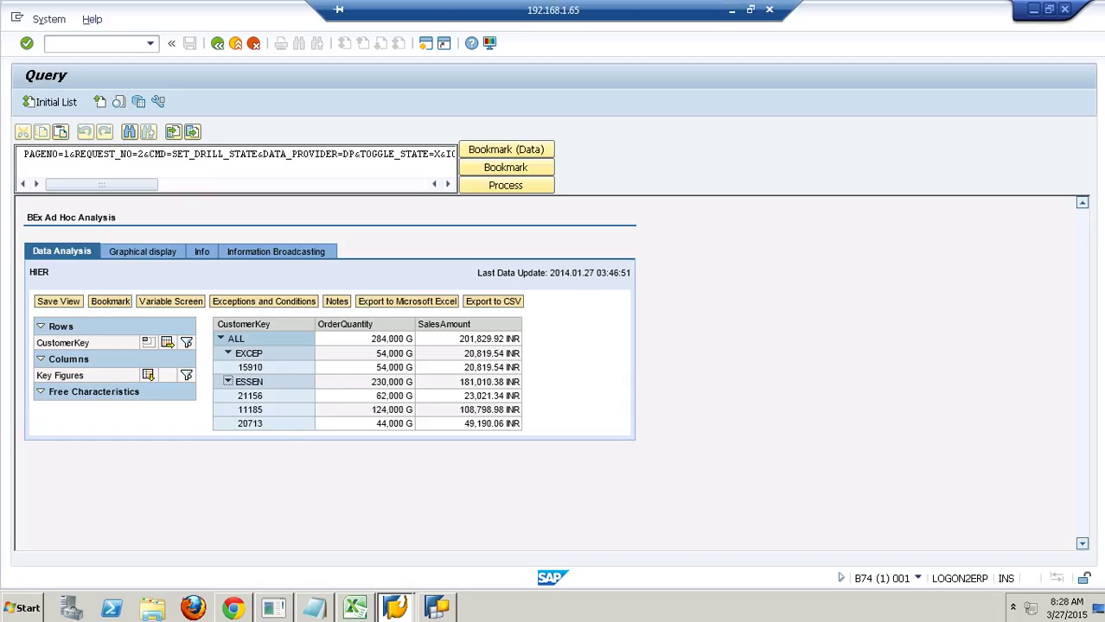
Step: Switch to PowerPoint to highlight the Customer Exit line on the Hierarchy Variable slide, then return to the remote SAP session
click(731, 10)
click(700, 343)
drag(700, 343, 510, 343)
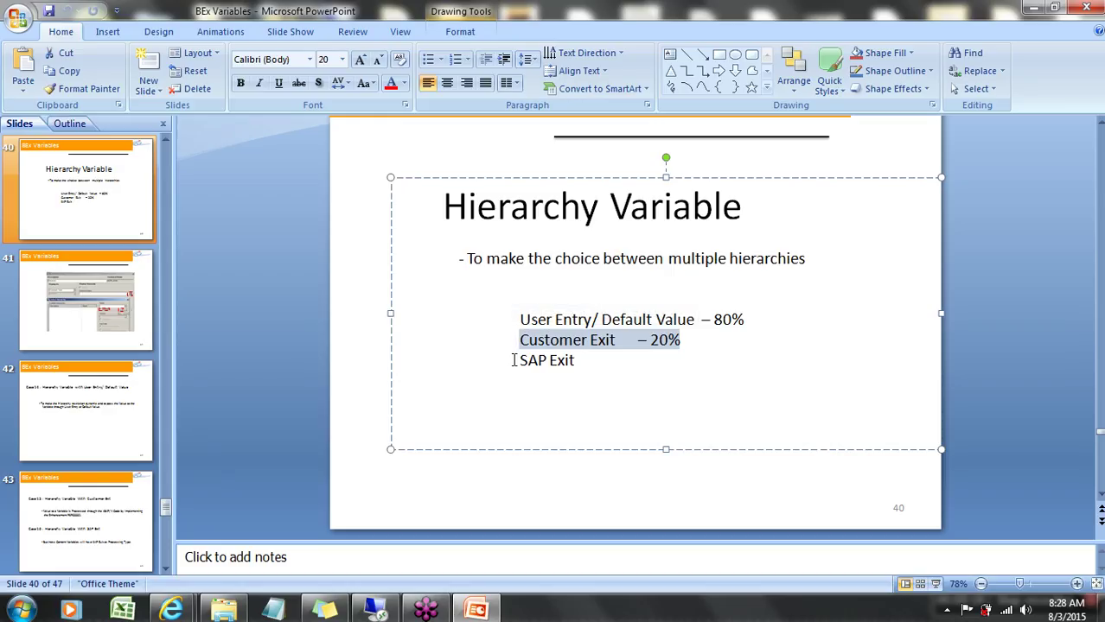
click(379, 611)
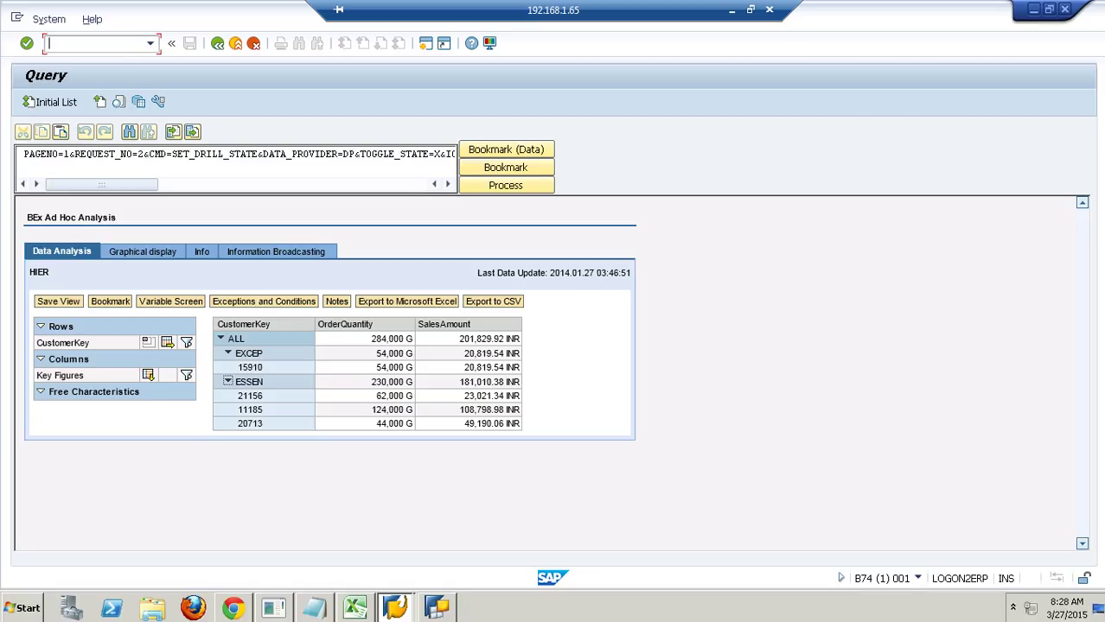
Step: Open SAP Enhancements in a new session with /OSMOD and display the documentation of enhancement RSR00001
text(/OSMOD)
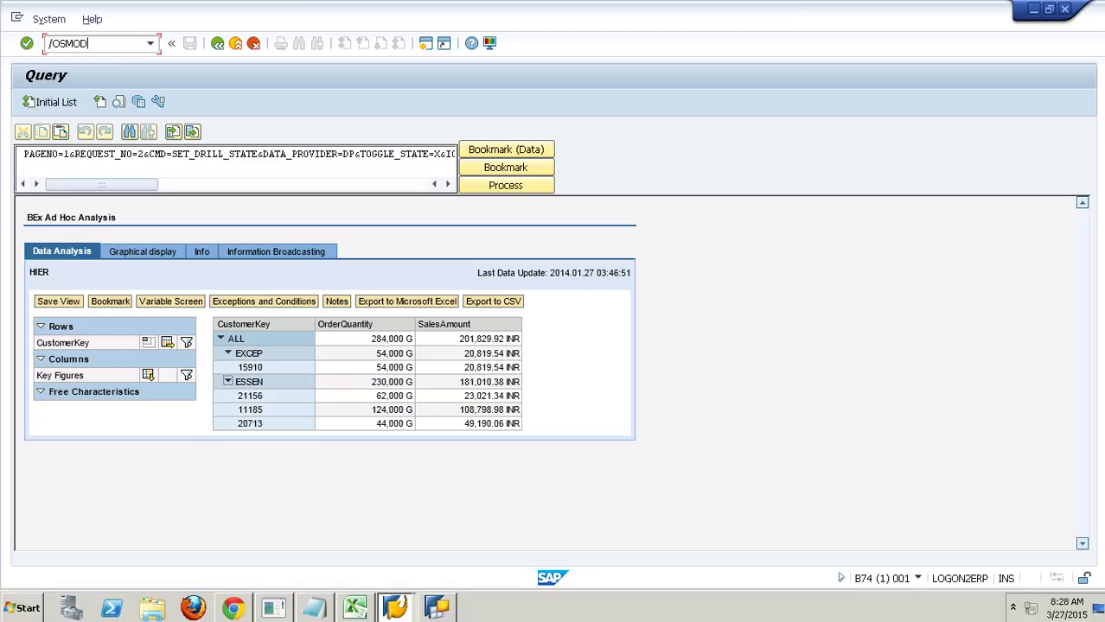
key(Return)
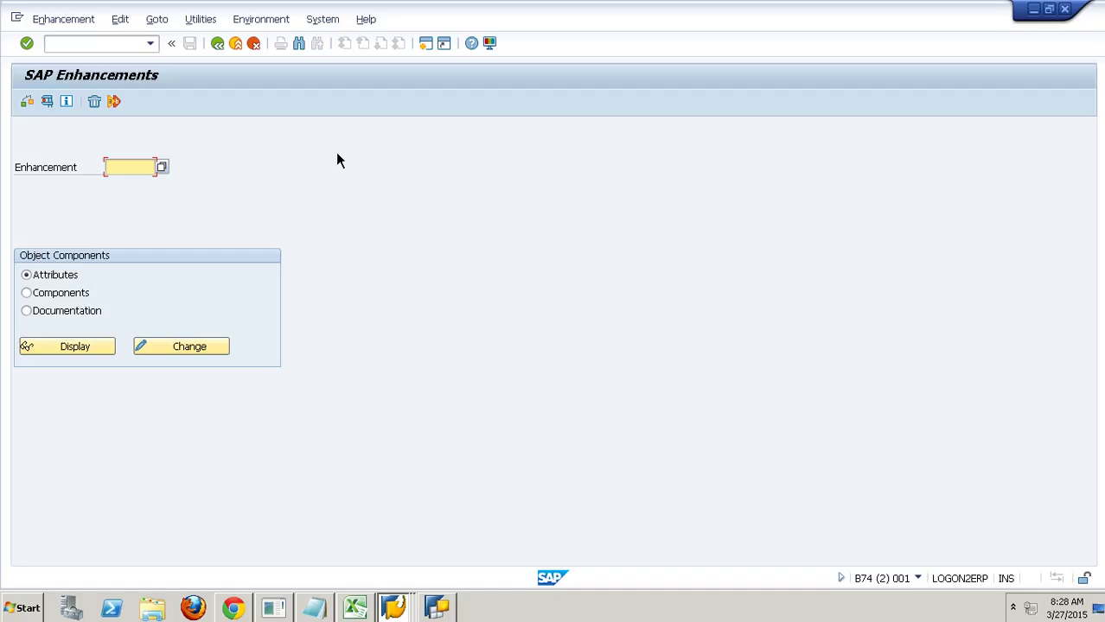
text(RSR00001)
click(82, 315)
click(89, 348)
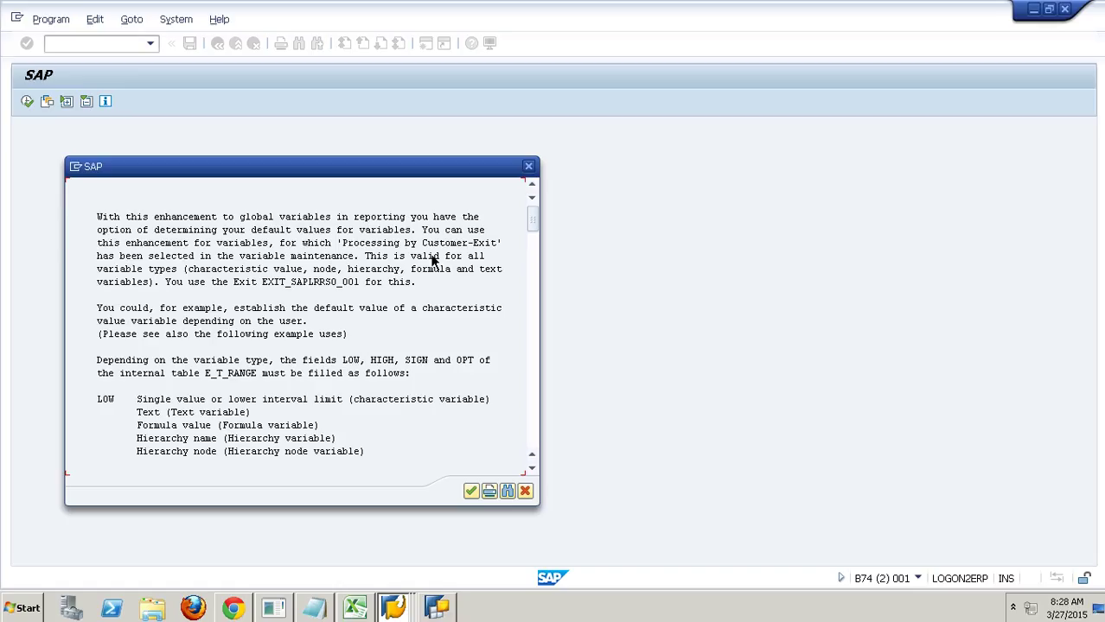
Step: Examine the RSR00001 documentation's sample exit code for a hierarchy variable and its L_S_RANGE assignments, then close it
scroll(536, 330, down, 7)
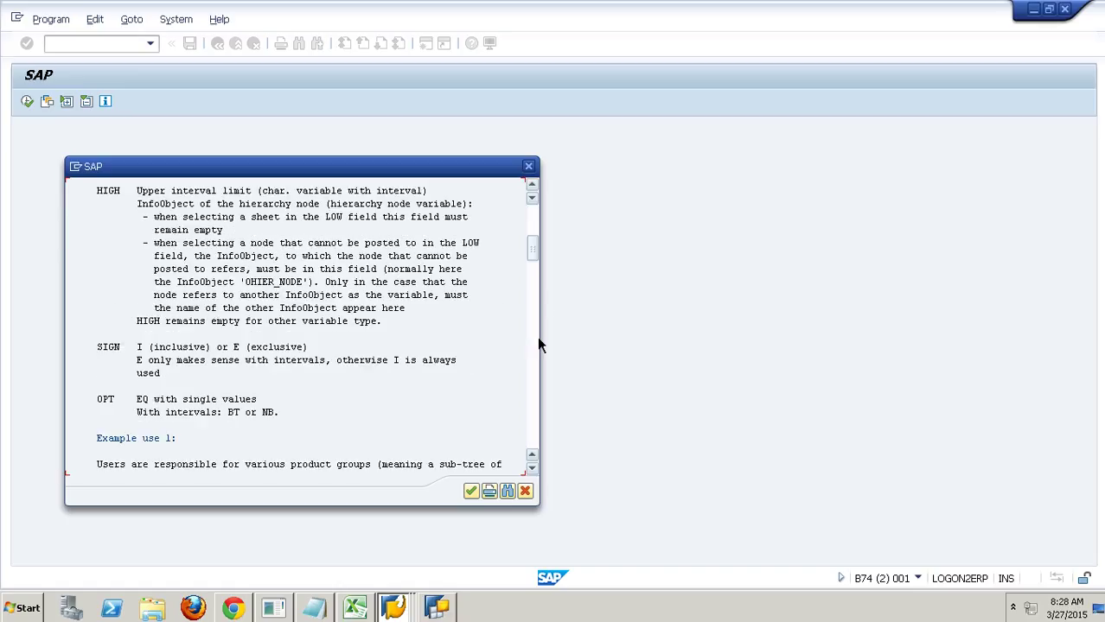
scroll(543, 334, down, 7)
click(288, 369)
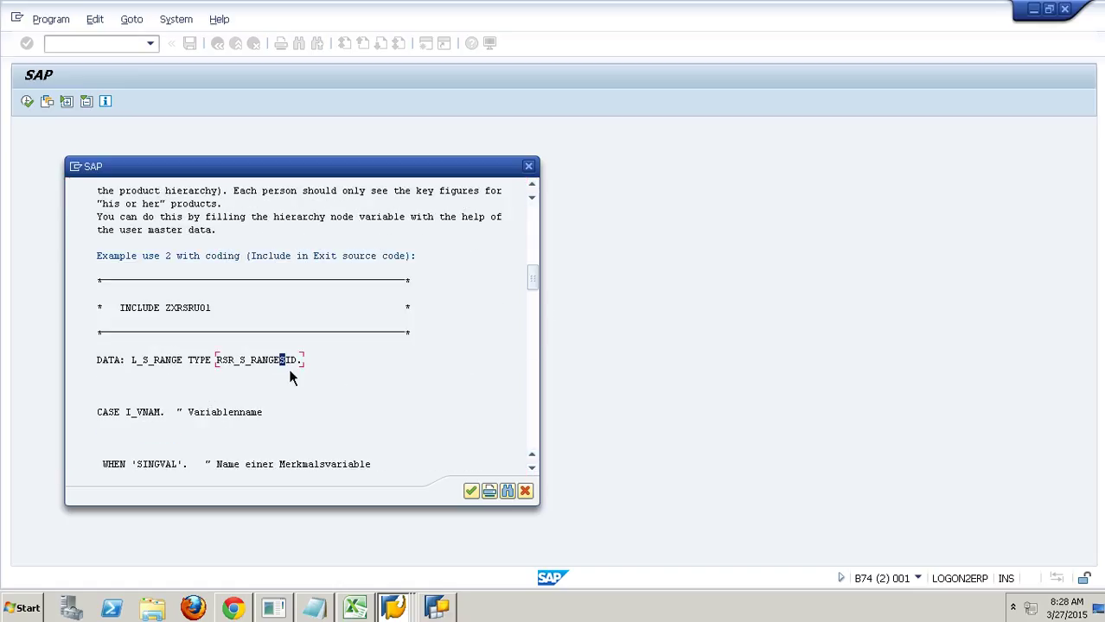
scroll(287, 368, down, 1)
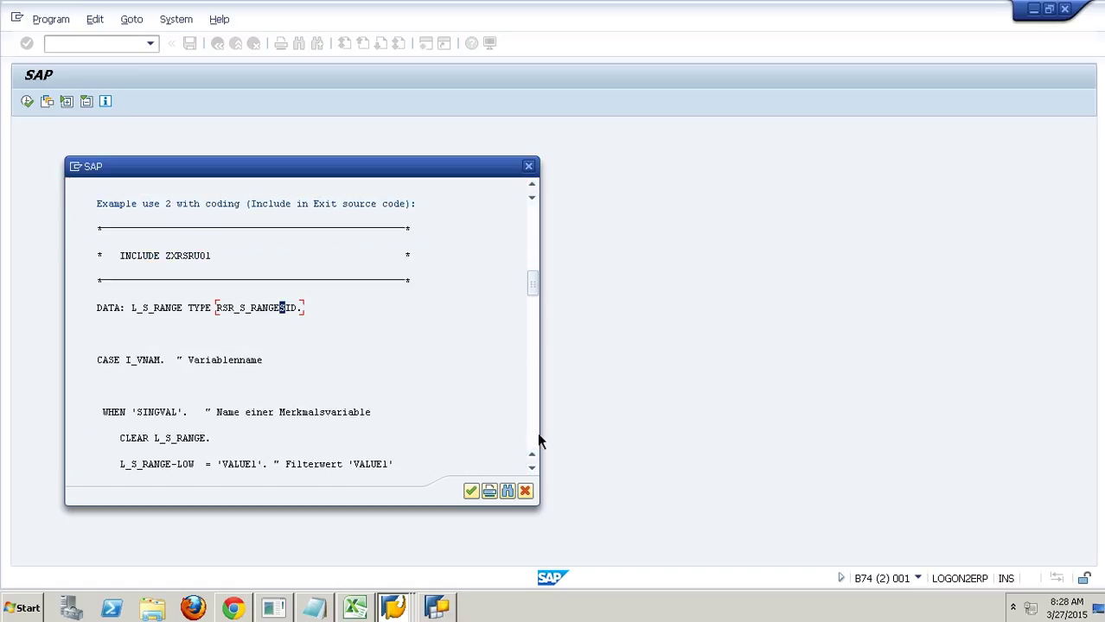
scroll(538, 436, down, 4)
scroll(539, 436, down, 4)
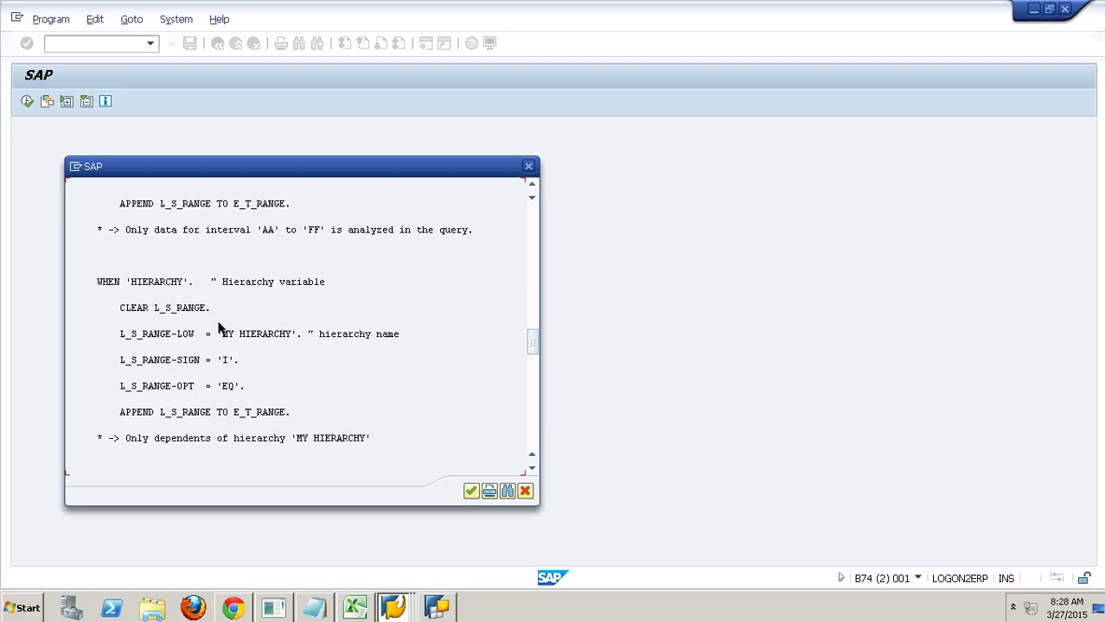
click(190, 346)
click(227, 337)
click(298, 345)
click(525, 491)
Step: Switch to BEx Query Designer and create a new hierarchy variable from the hierarchy selection of CustomerKey in the rows
key(alt+Tab)
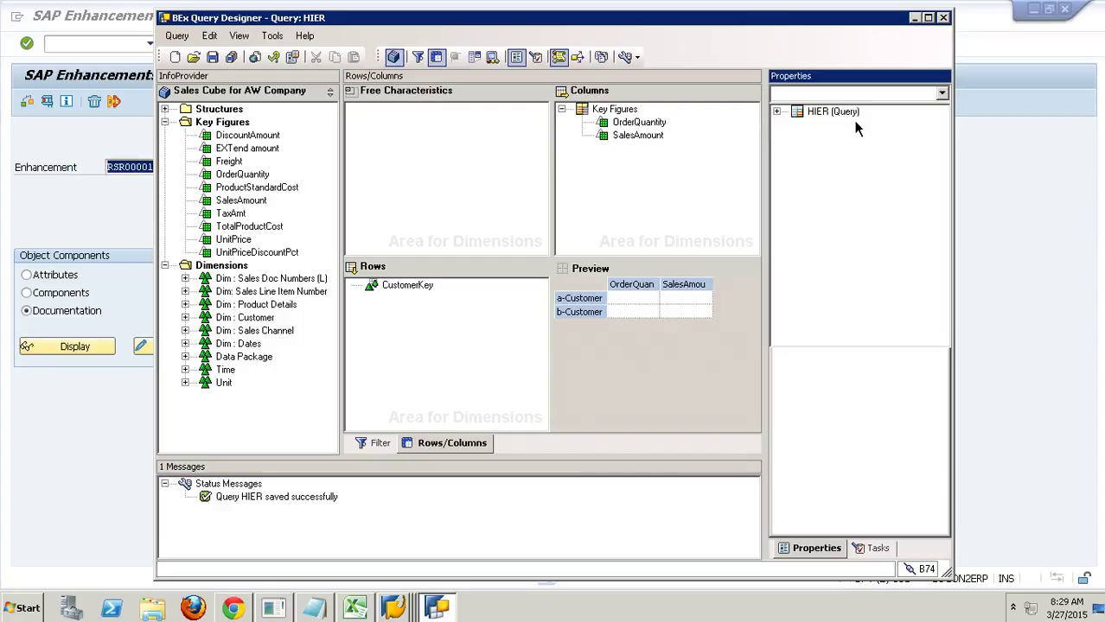
click(419, 289)
click(871, 148)
click(917, 204)
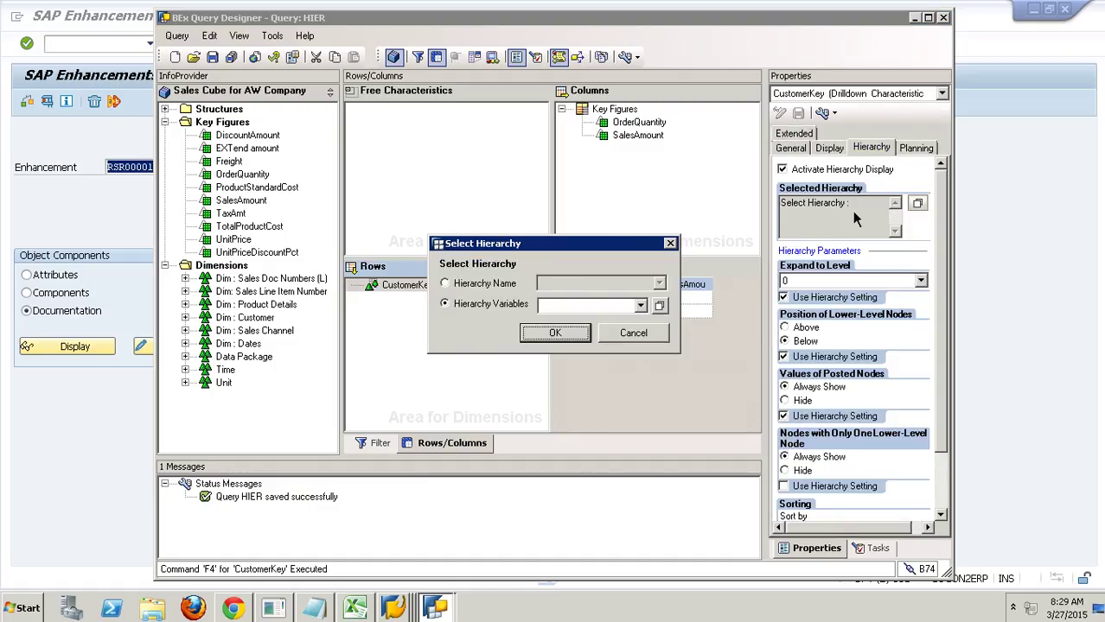
click(660, 308)
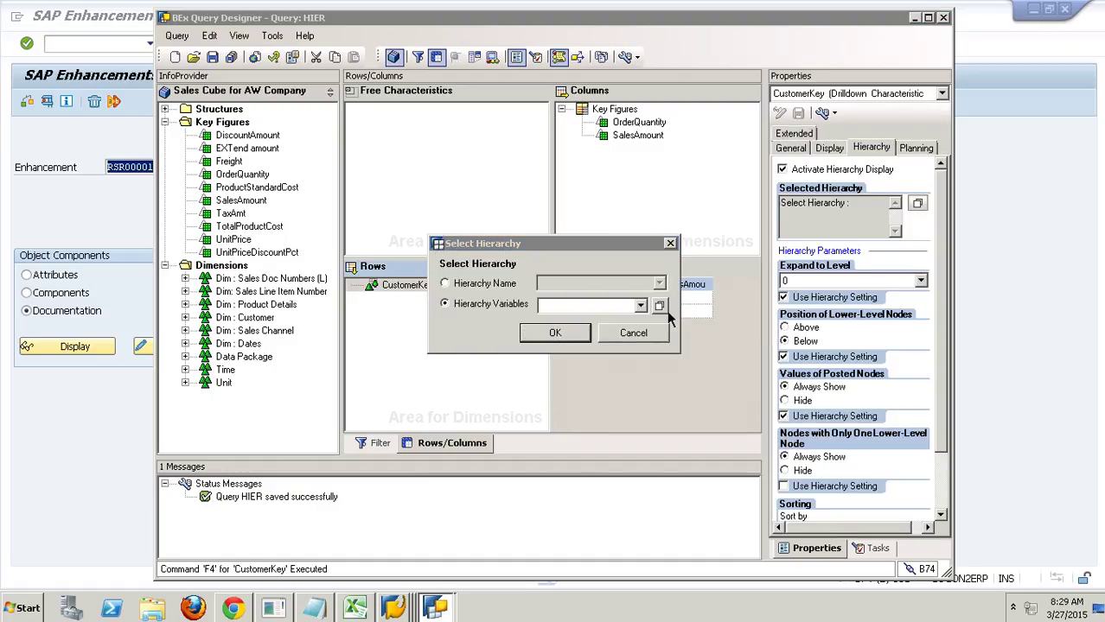
click(647, 202)
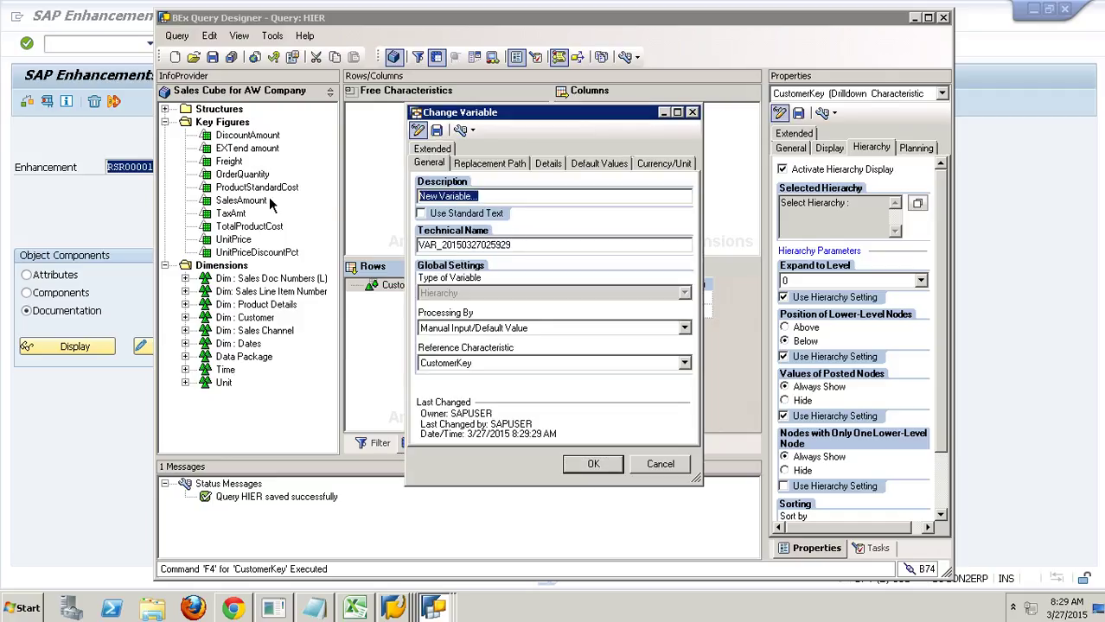
Step: Set the new variable's description to "Hierarchy Ext :" and its technical name to ZHCE_009, then save it
text(Hierarc)
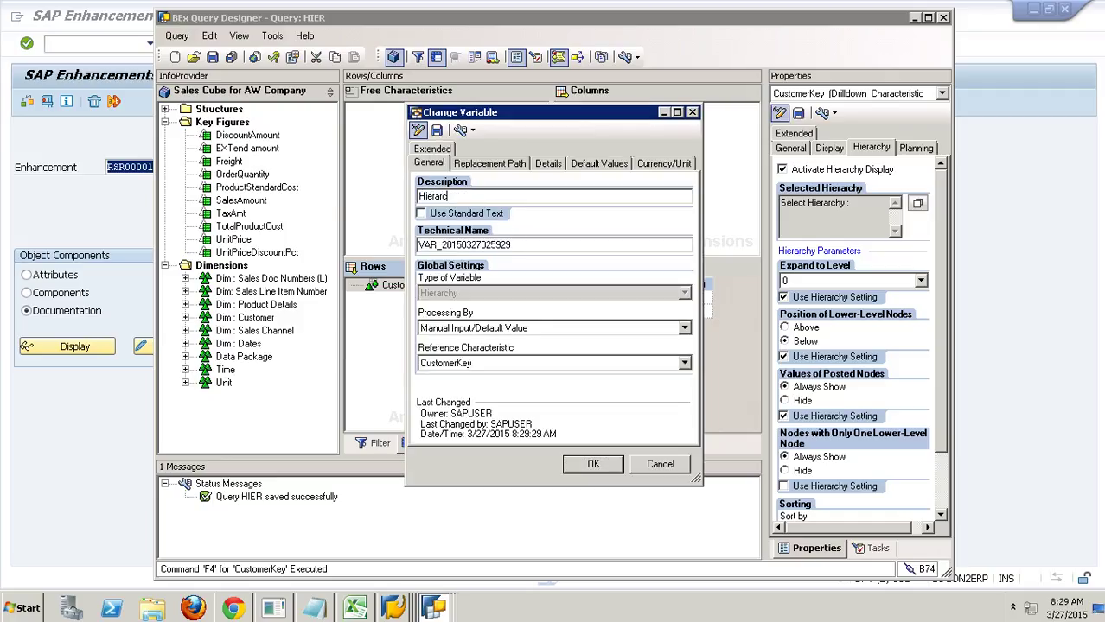
text(hy Ext :)
key(Tab)
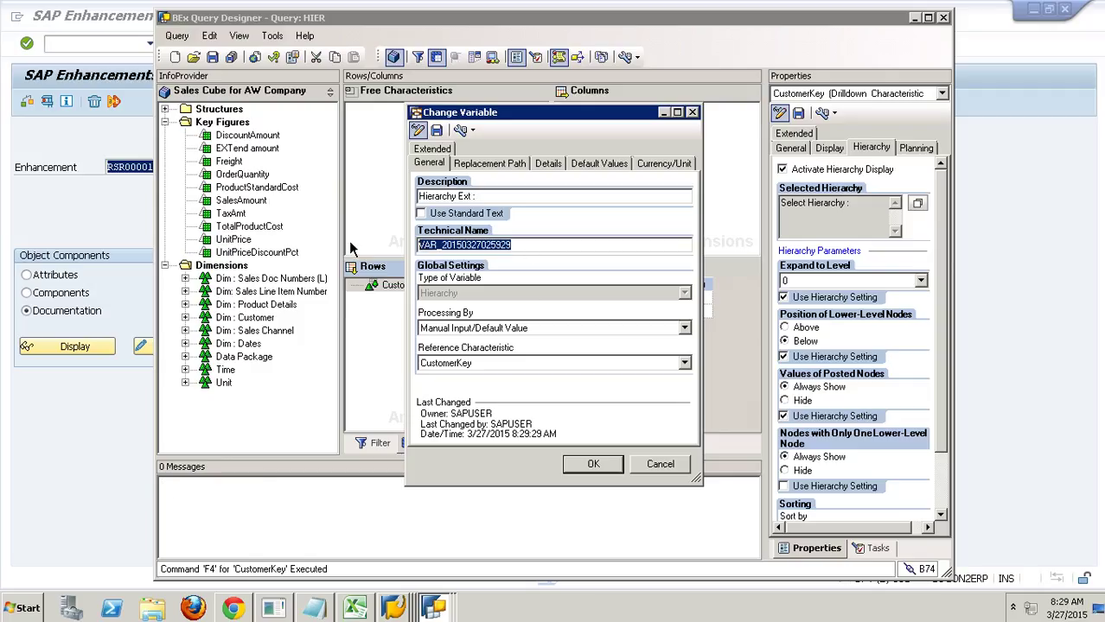
text(ZHCE_)
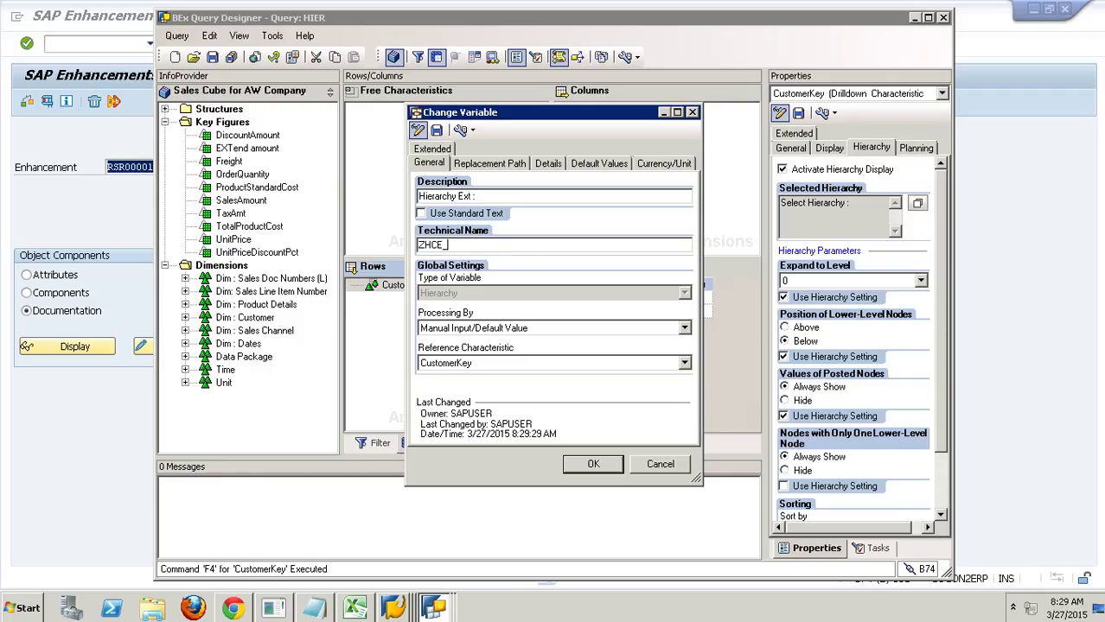
text(009)
drag(488, 252, 398, 255)
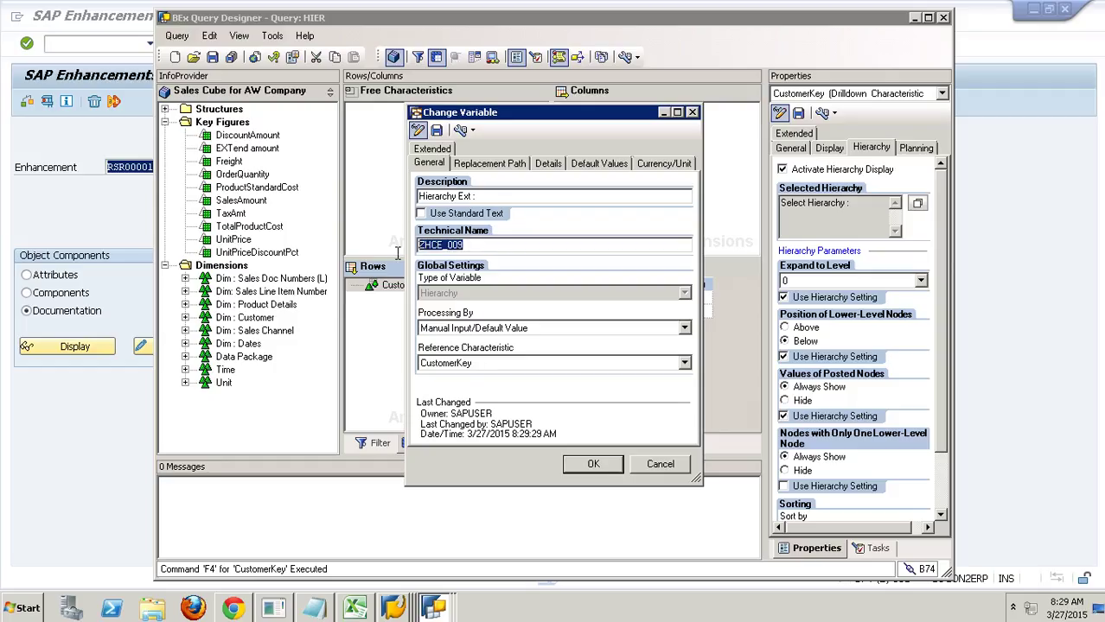
click(437, 131)
key(Return)
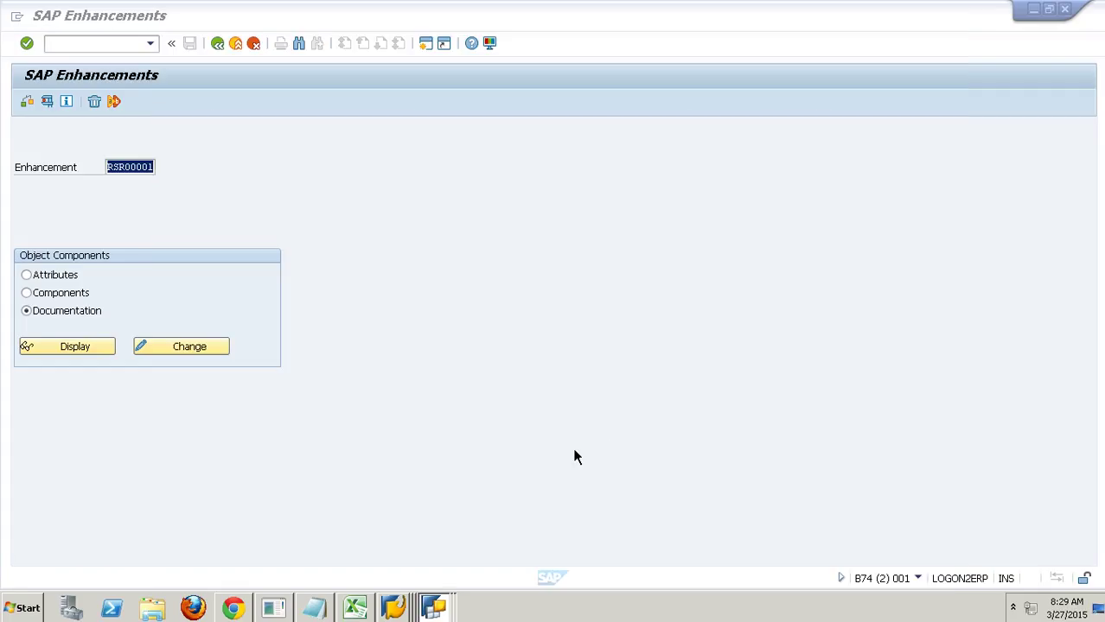
Step: Bring the Query Designer's variable dialogs back to the front and accept the saved Hierarchy Ext variable
click(439, 610)
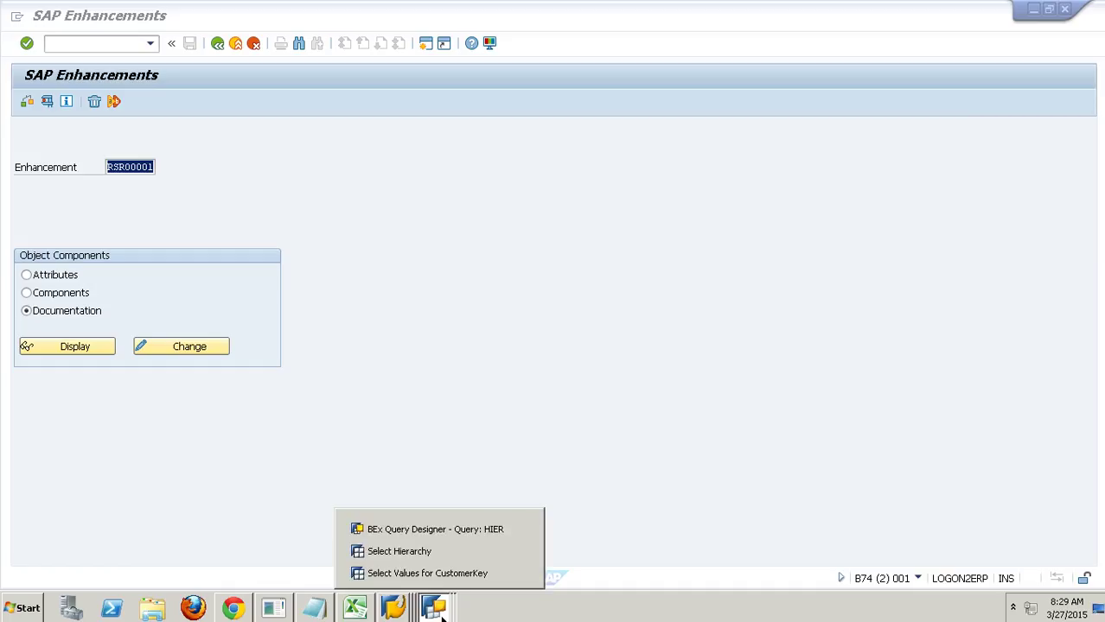
click(461, 575)
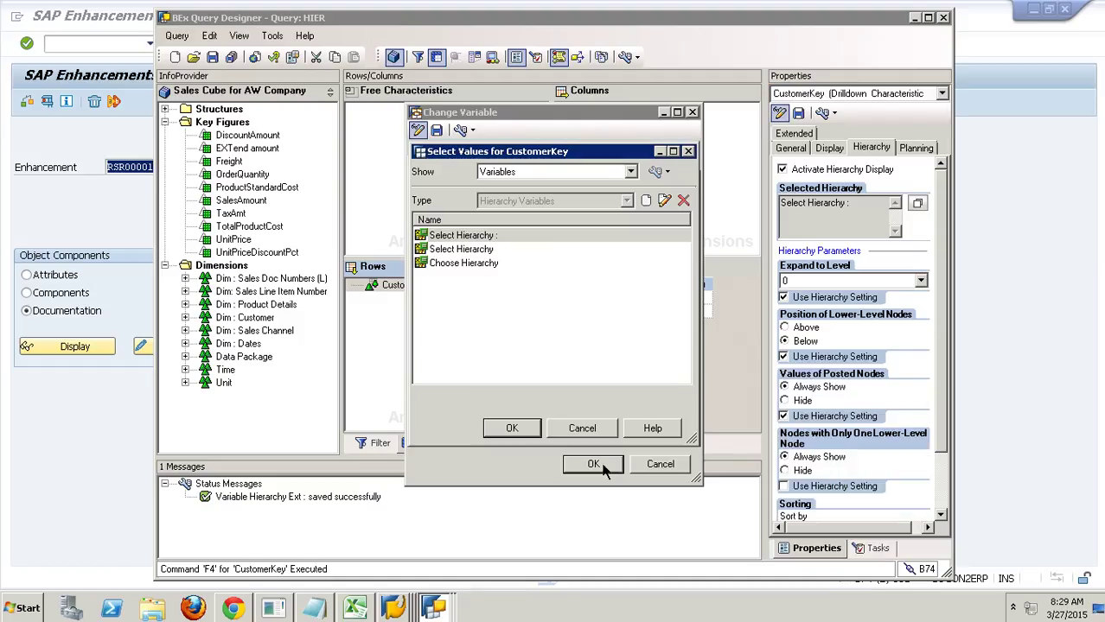
click(552, 451)
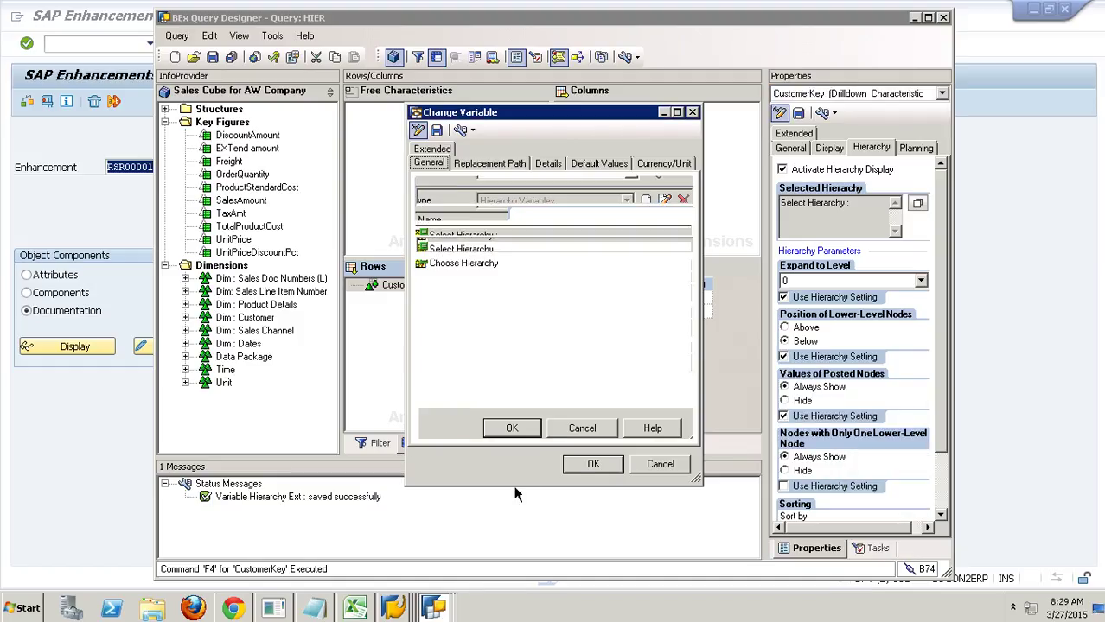
click(593, 467)
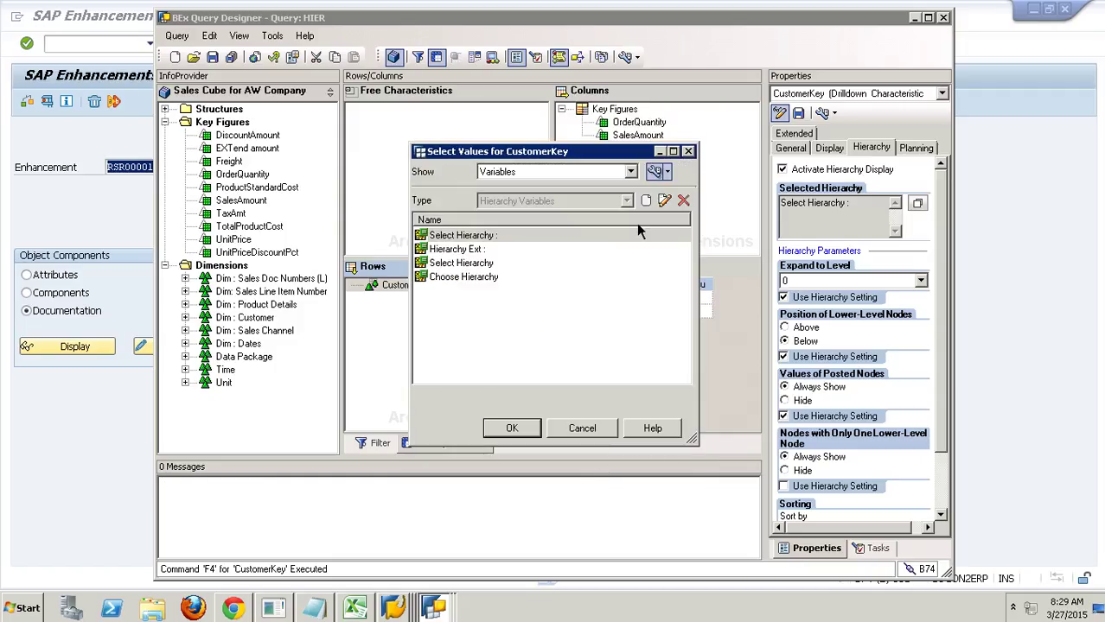
Step: Show technical names in the variable list and assign variable ZHCE_009 as CustomerKey's hierarchy
click(654, 171)
click(524, 257)
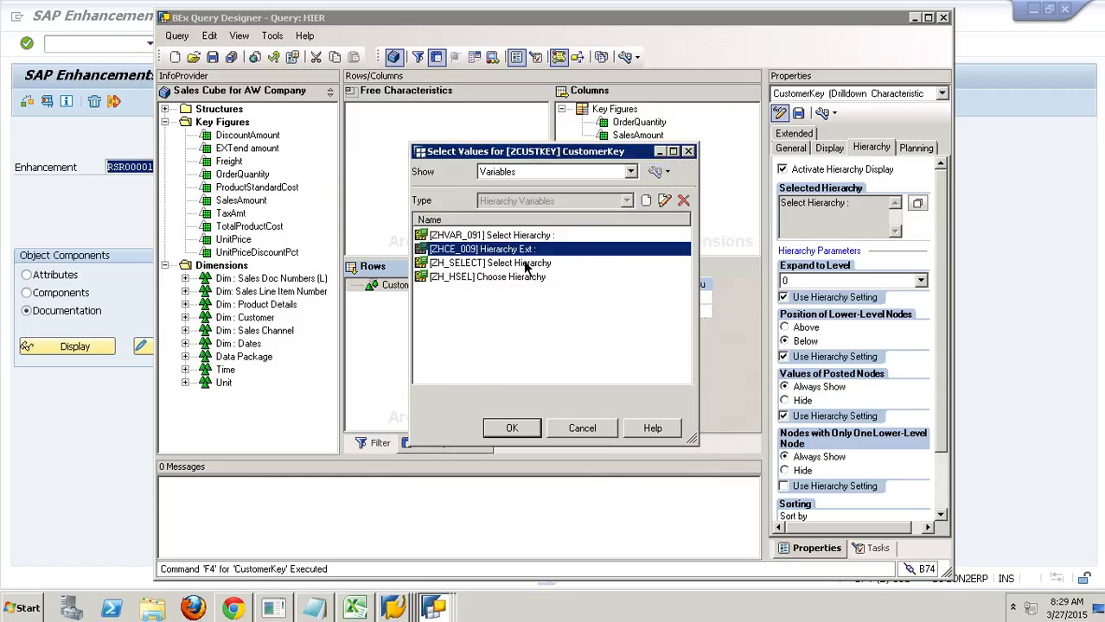
click(531, 431)
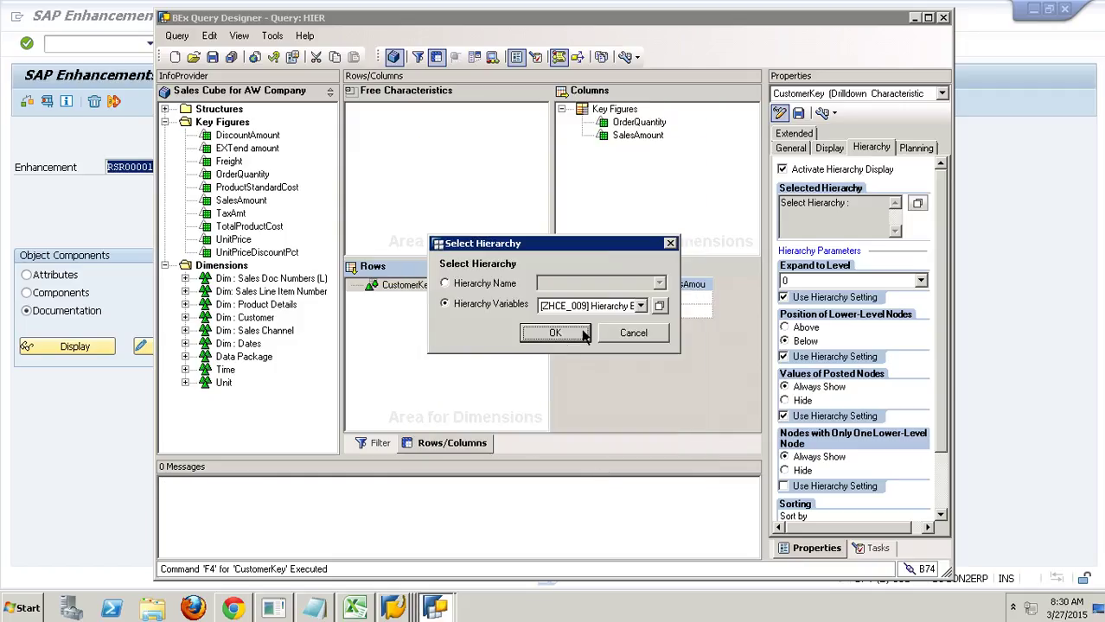
click(575, 335)
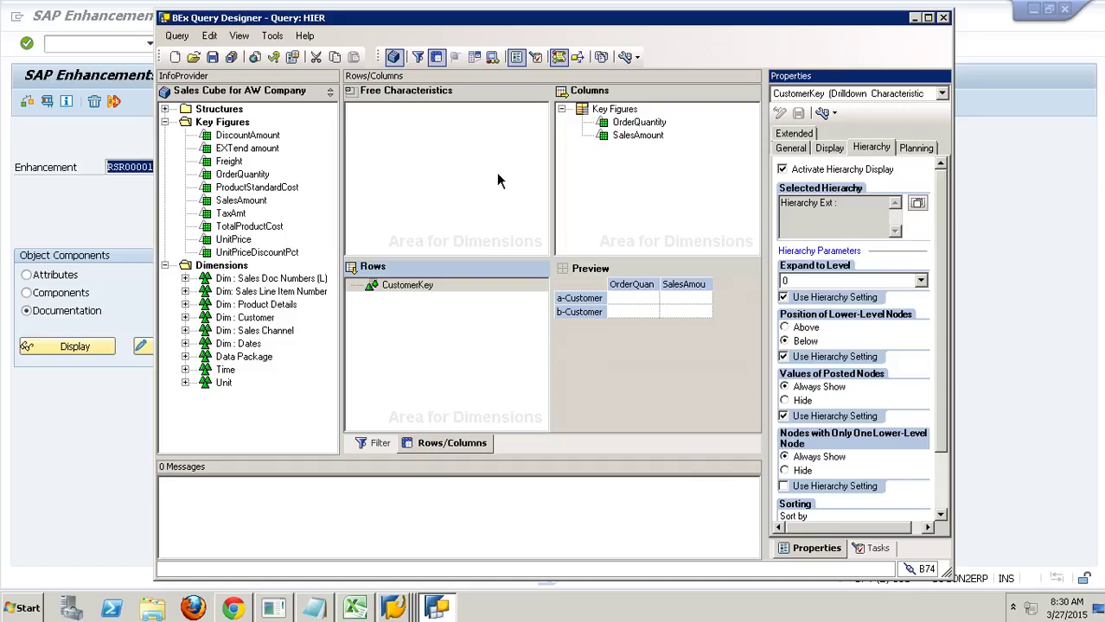
Step: Create a new hierarchy variable for CustomerKey with description "hierchy Exit New :" and technical name ZHCE008
click(917, 204)
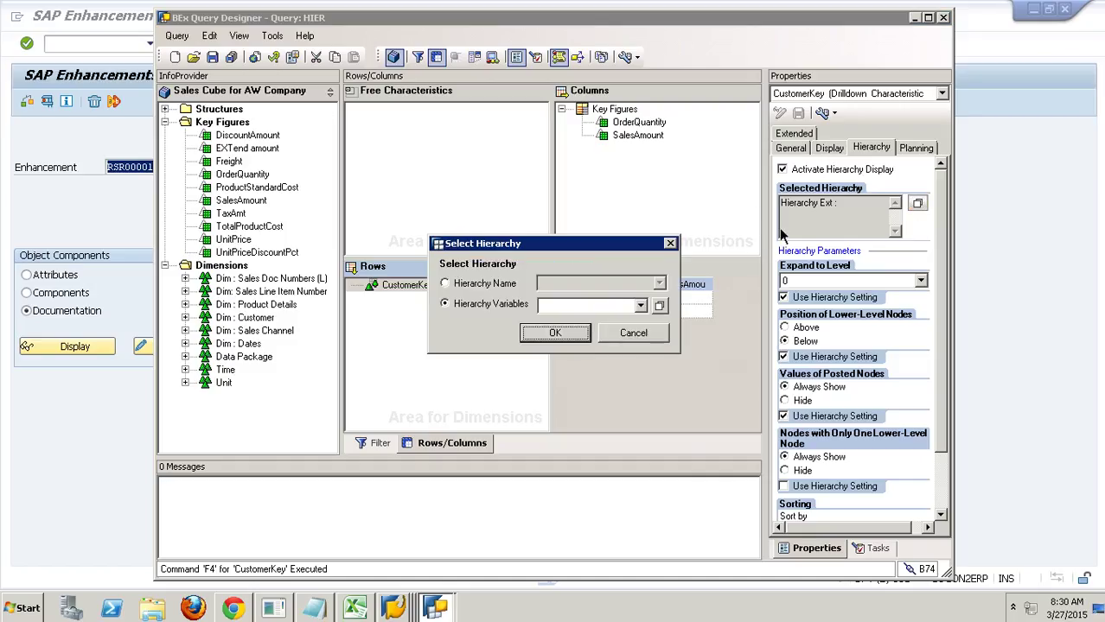
click(659, 306)
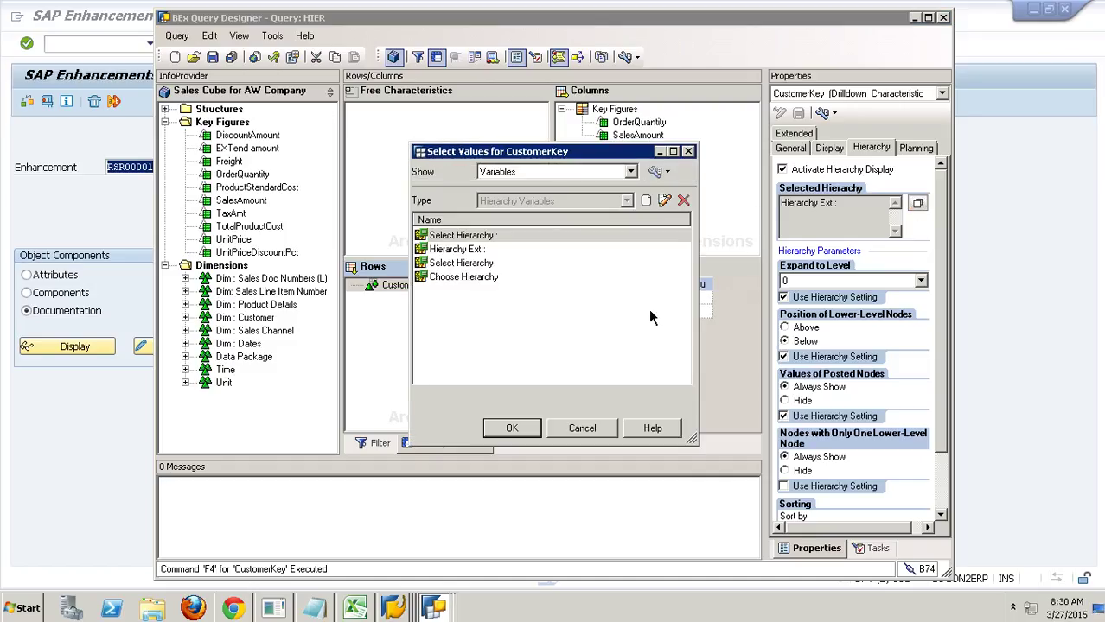
click(648, 203)
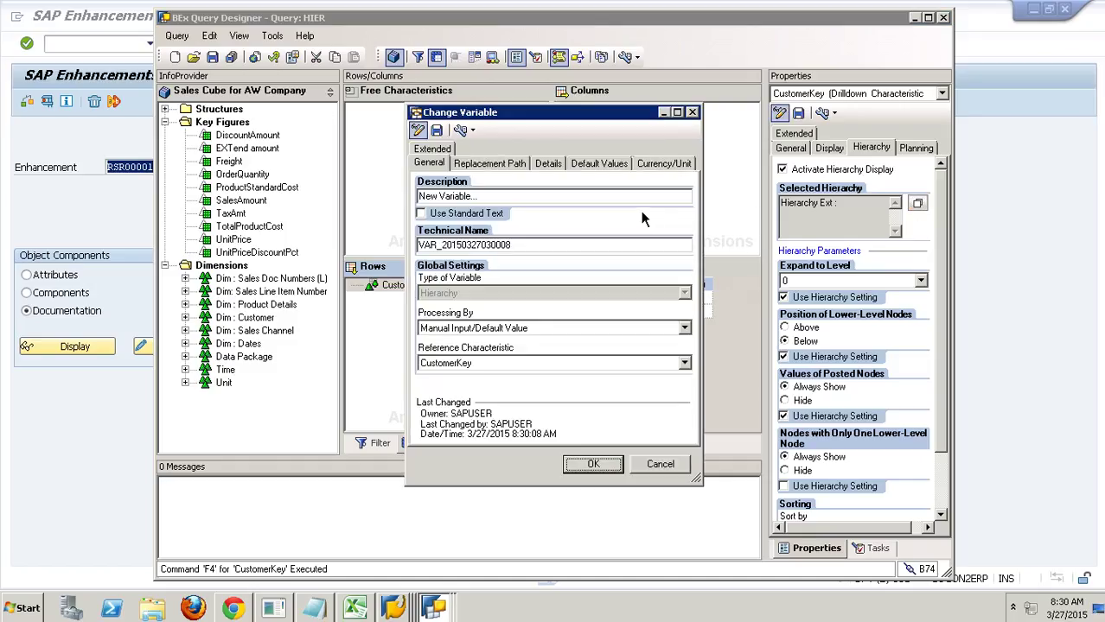
drag(476, 196, 380, 199)
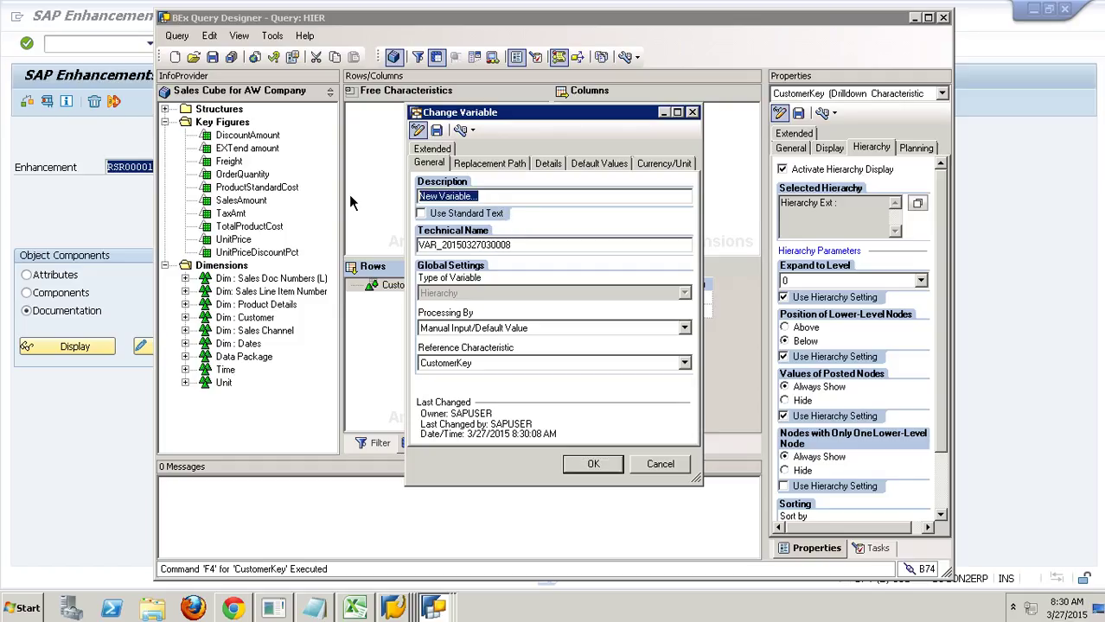
text(H)
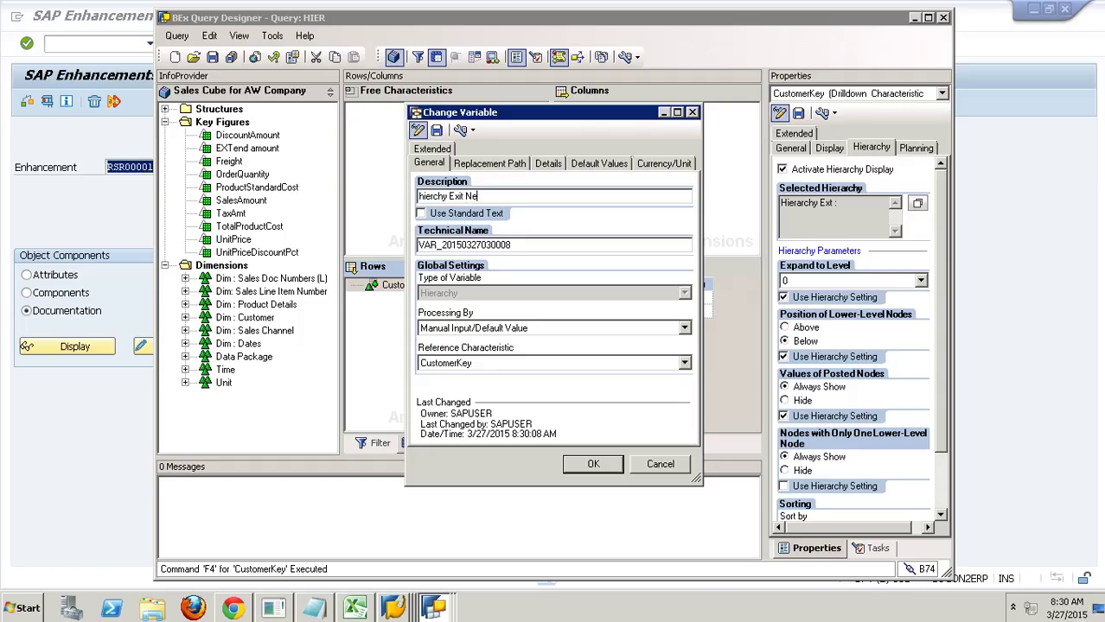
drag(543, 249, 365, 257)
text(ZHCE008)
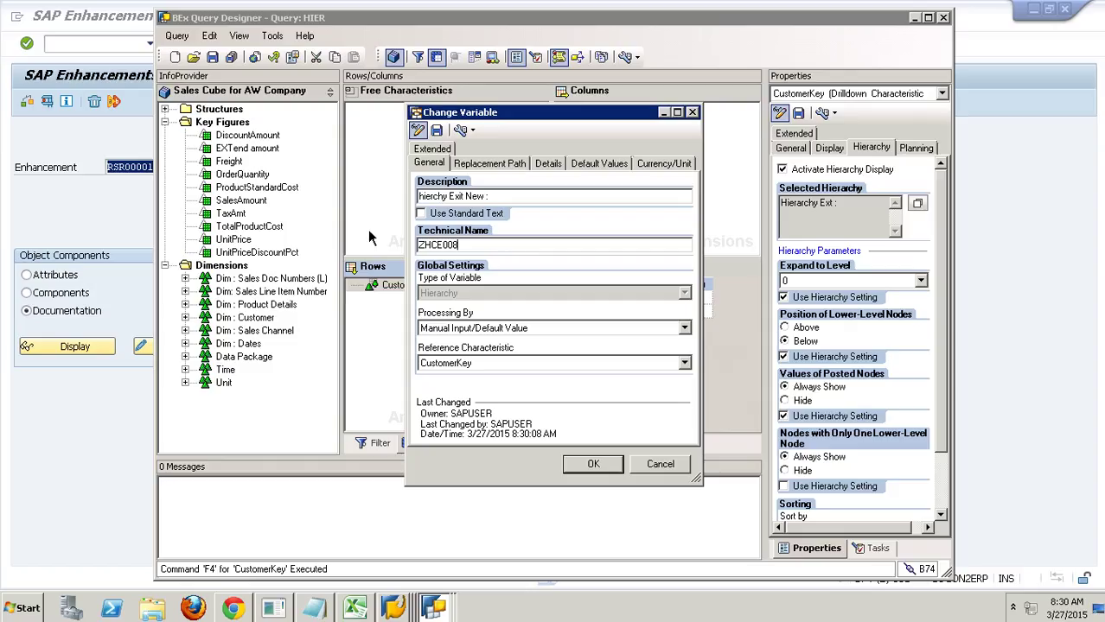
drag(456, 246, 405, 250)
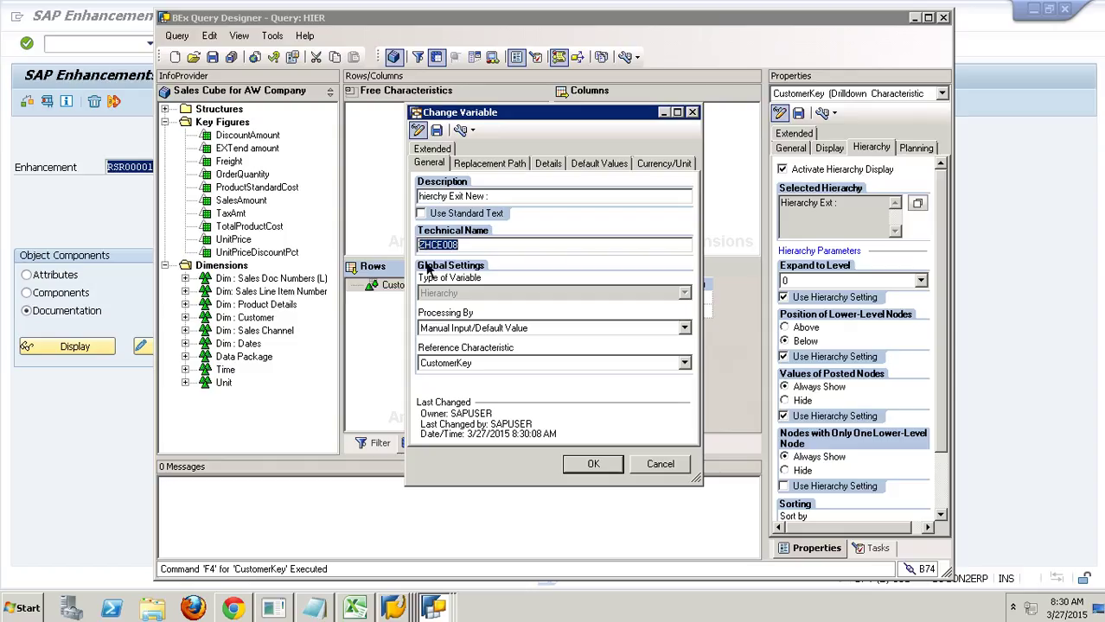
Step: Set the new variable's processing to Customer Exit, then save and accept it
click(502, 330)
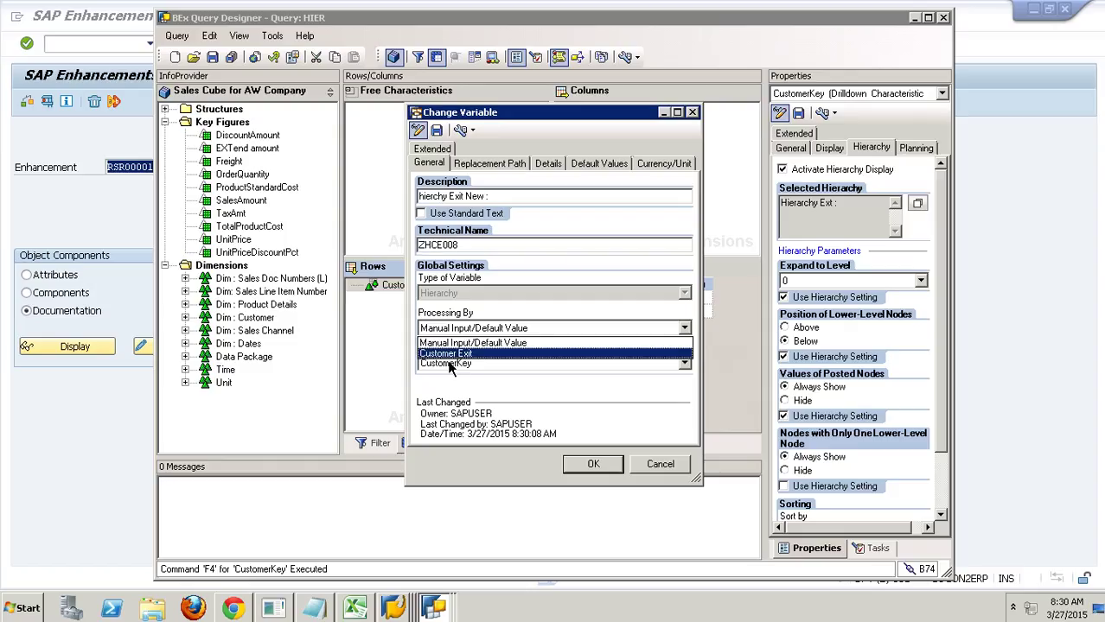
click(447, 354)
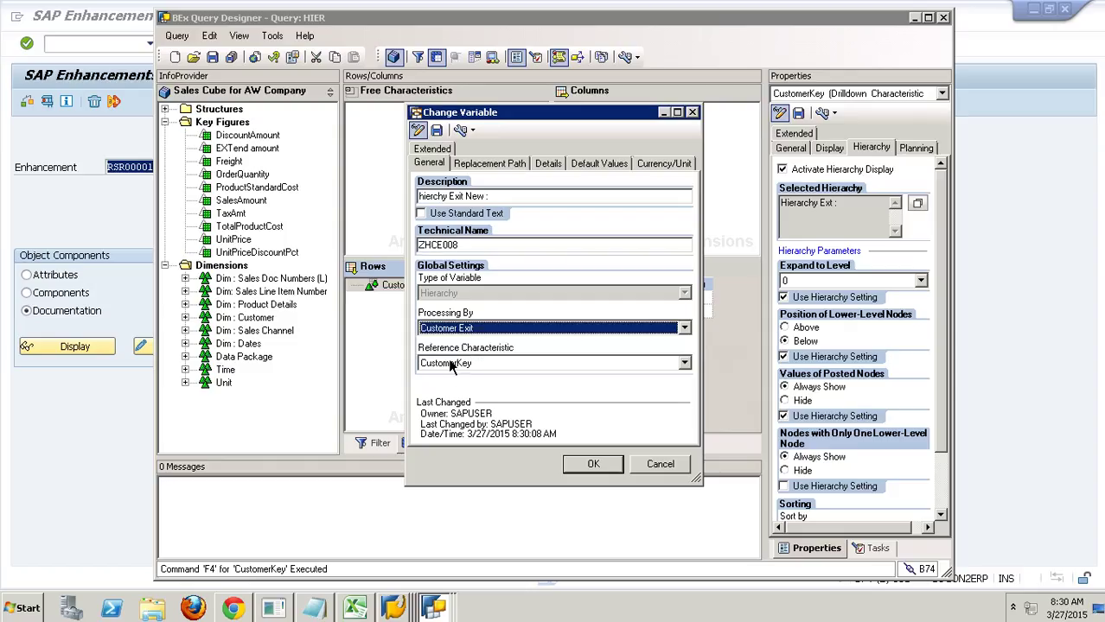
click(497, 332)
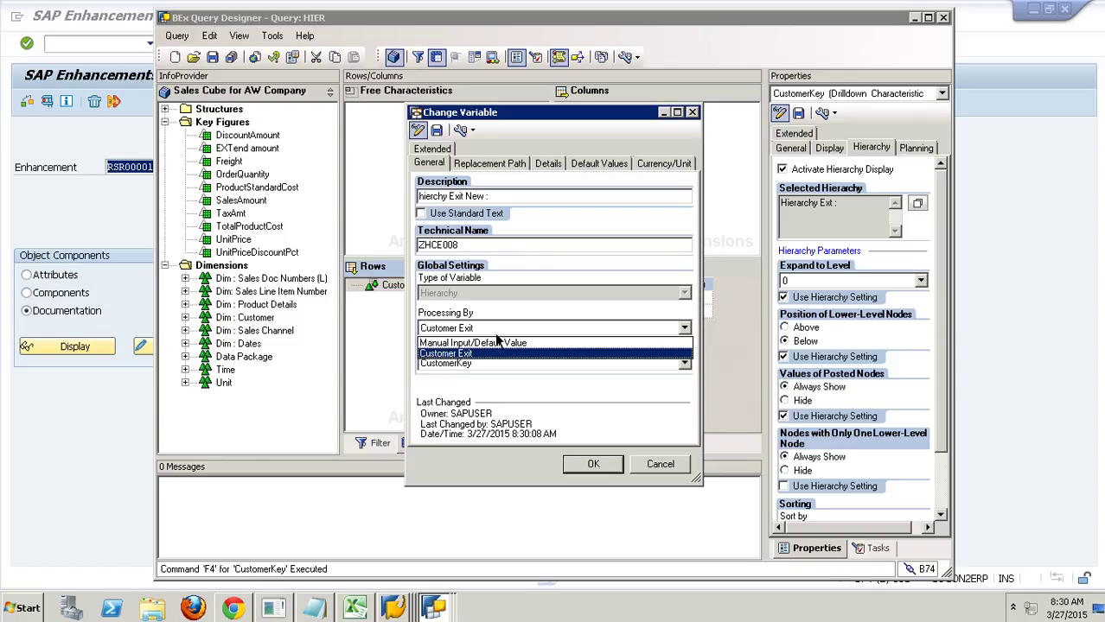
click(508, 327)
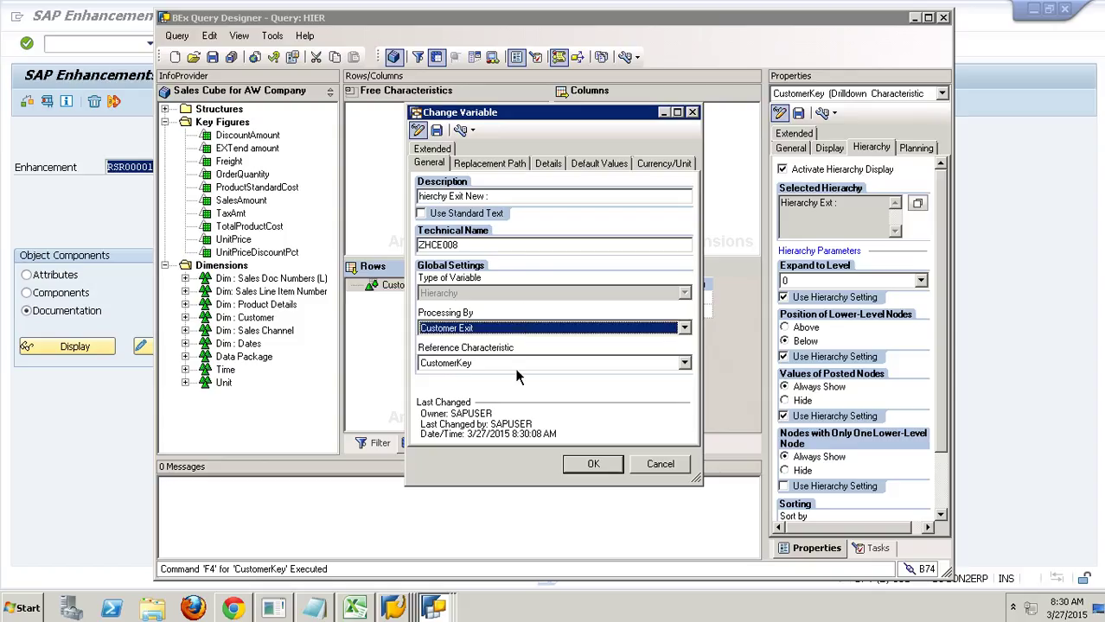
click(548, 163)
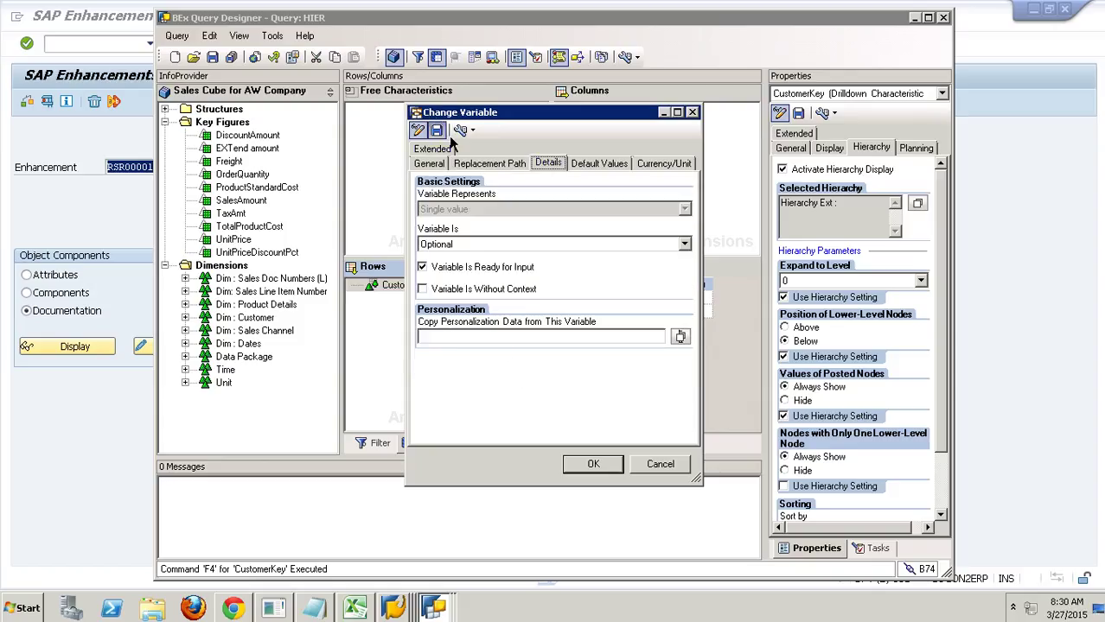
click(441, 132)
click(562, 340)
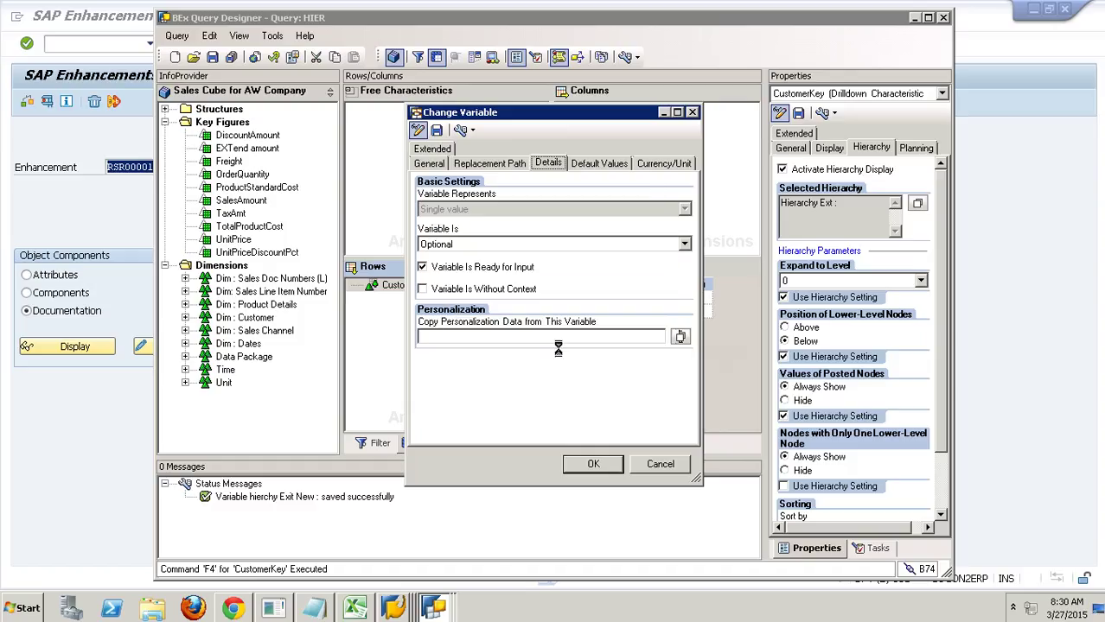
click(606, 471)
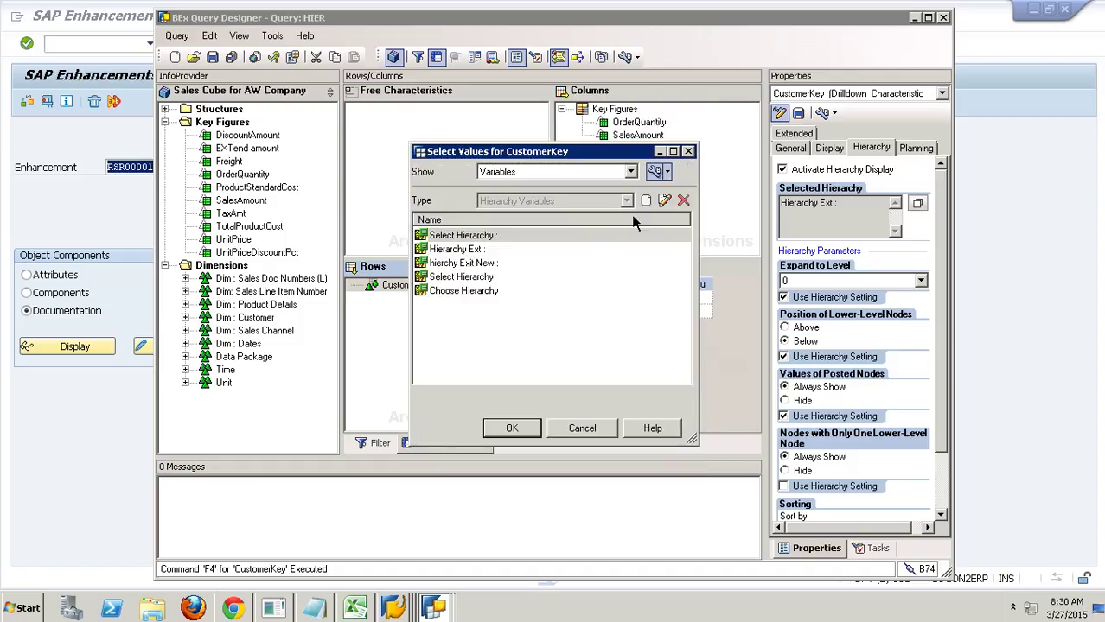
Step: Assign the hierchy Exit New variable as CustomerKey's hierarchy and save the query
click(553, 262)
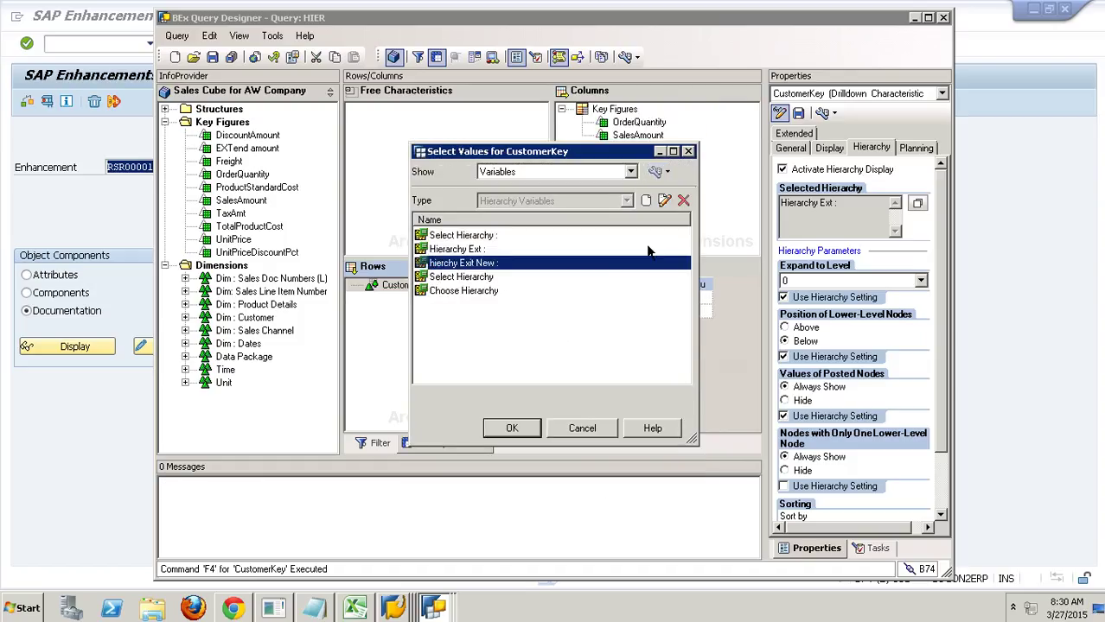
click(511, 427)
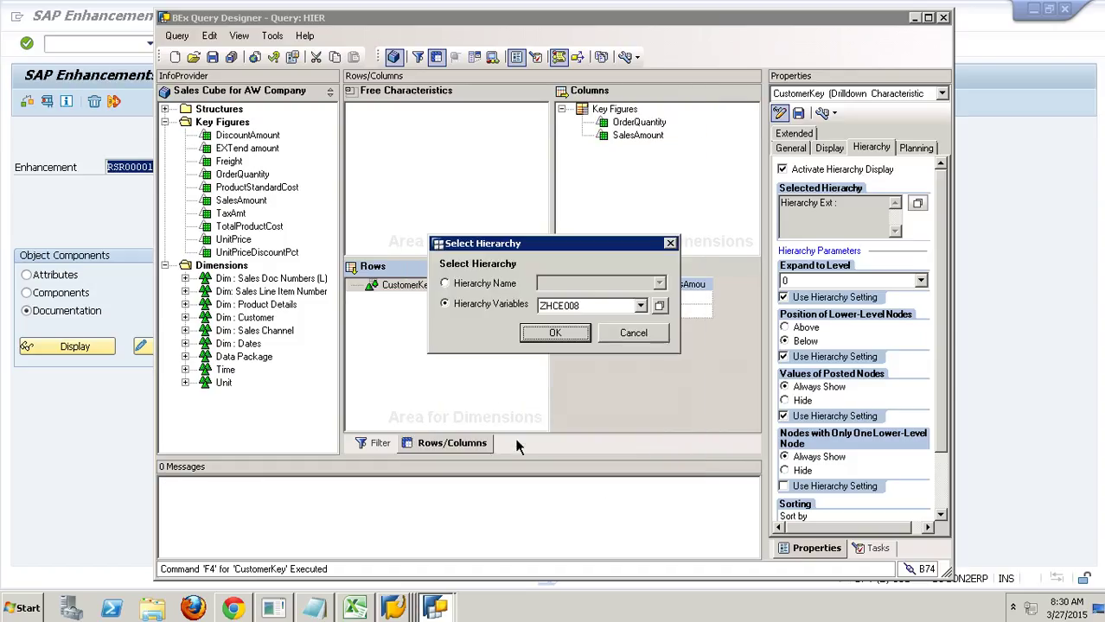
click(552, 338)
click(213, 57)
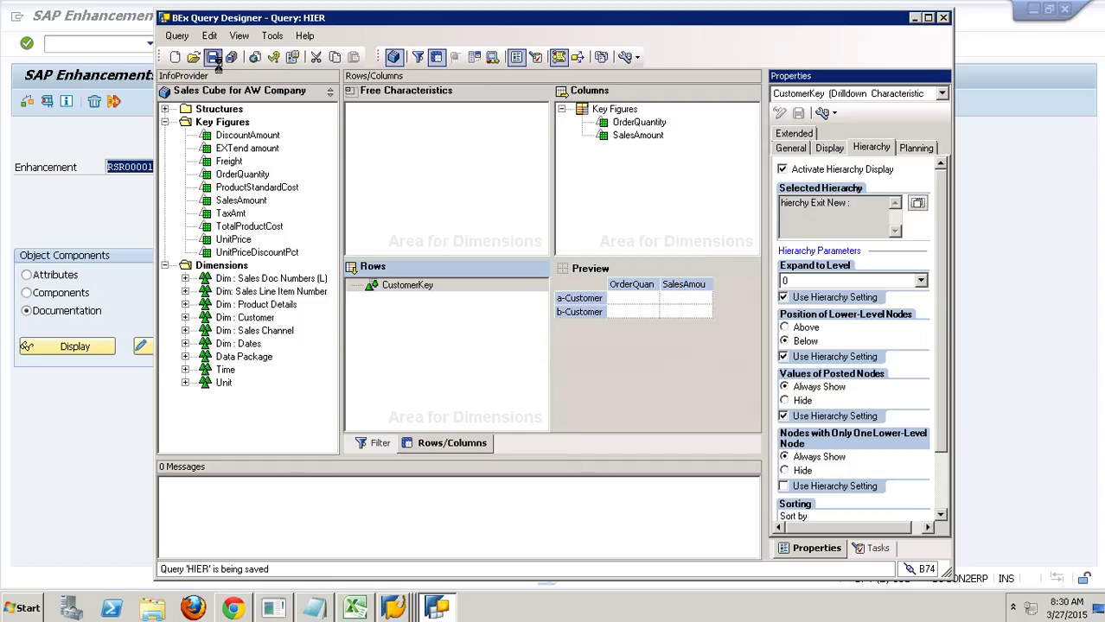
Step: Switch to the SAP GUI, start transaction SE37 and display function module EXIT_SAPLRRS0_001
click(109, 51)
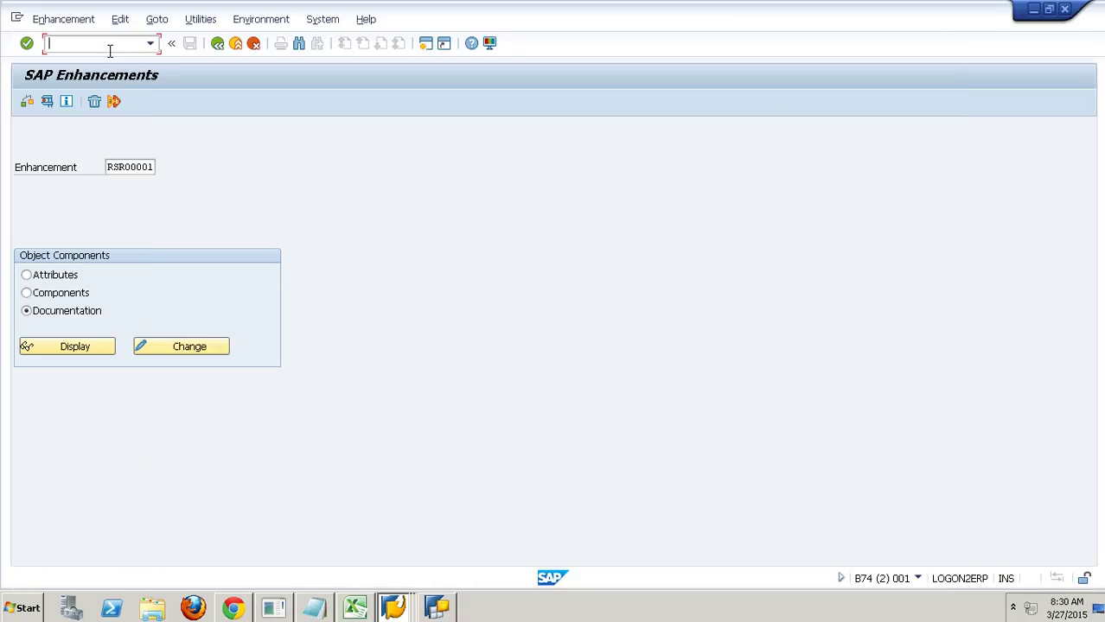
text(/nse37)
key(Return)
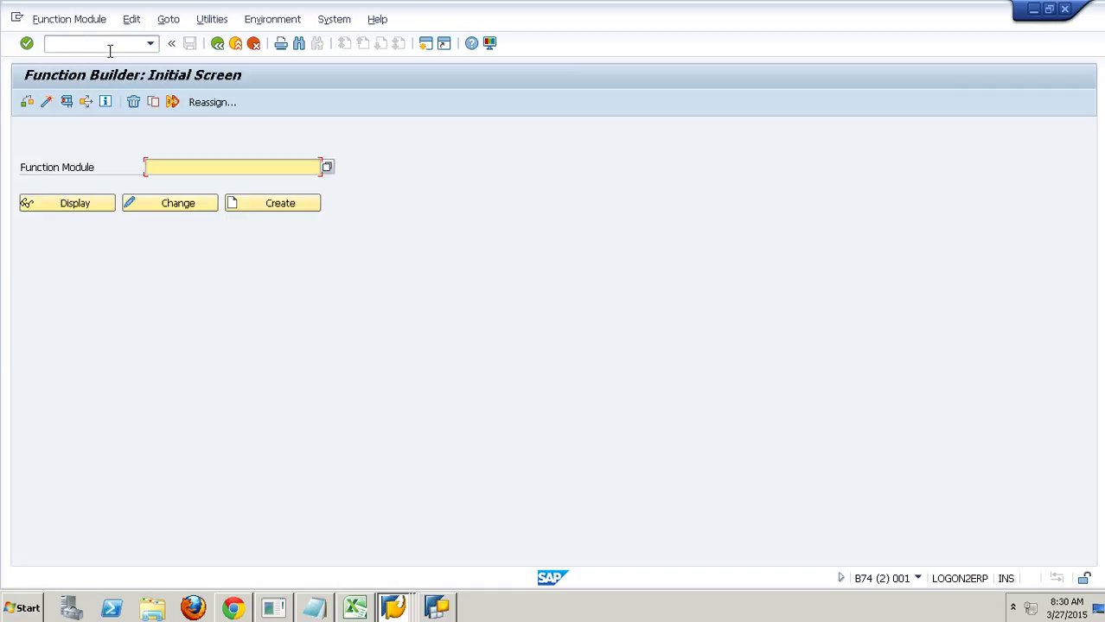
click(227, 179)
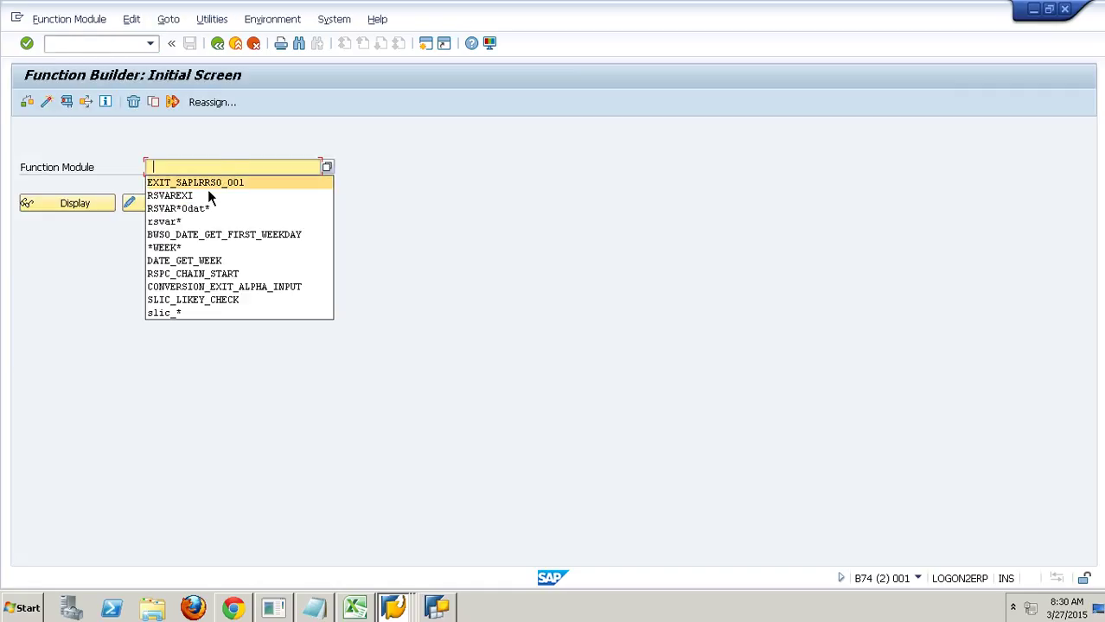
click(208, 184)
click(93, 214)
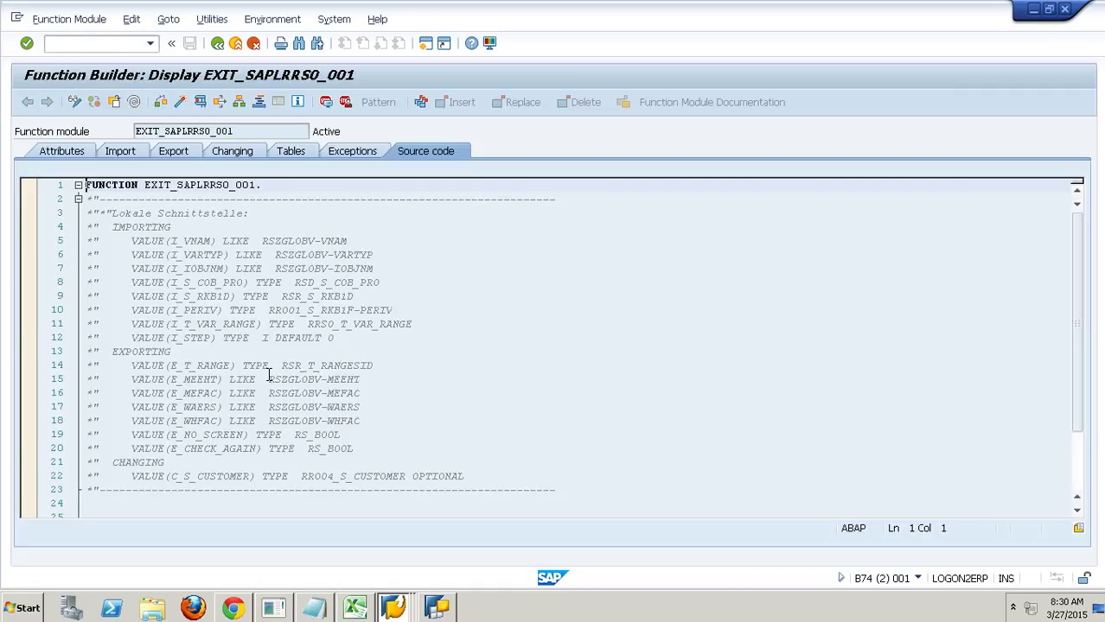
Step: Open include ZXRSRU01 from the function module's source code and switch it to change mode
click(263, 364)
scroll(161, 388, down, 7)
double_click(179, 242)
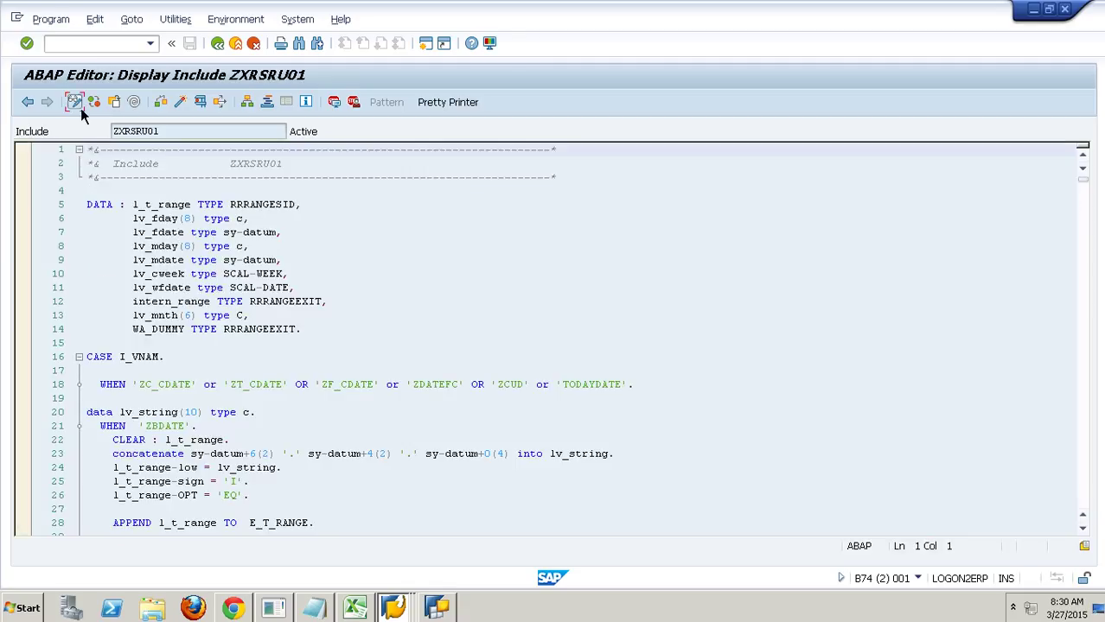
click(76, 103)
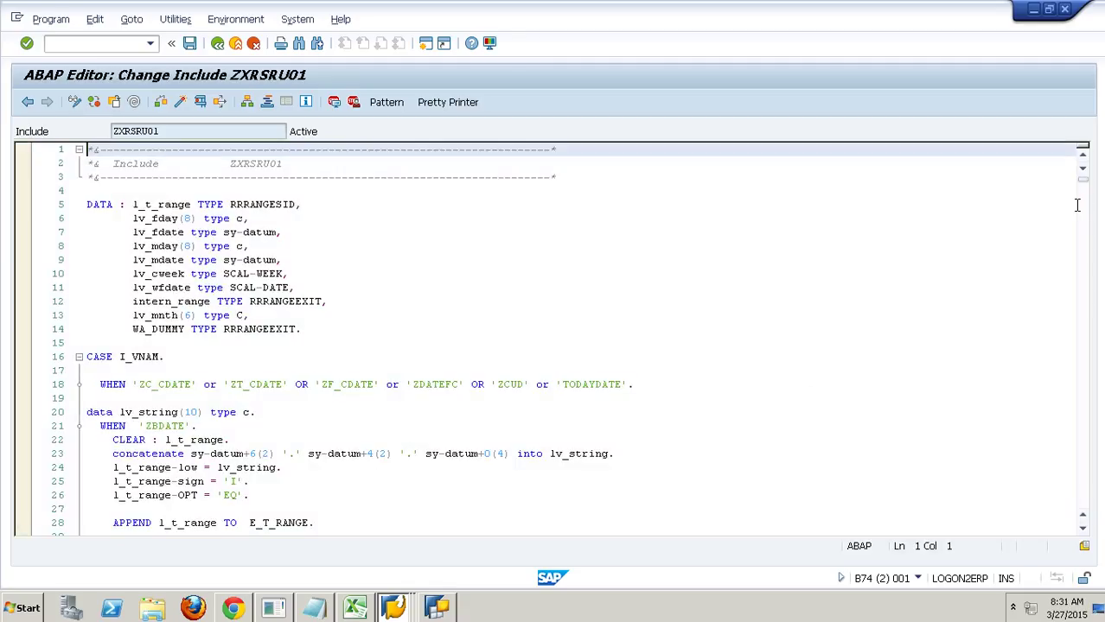
Step: Add a WHEN 'ZHCE008'. branch after the last ENDIF, leaving blank lines before the final ENDCASE
drag(1090, 195, 1091, 514)
click(268, 503)
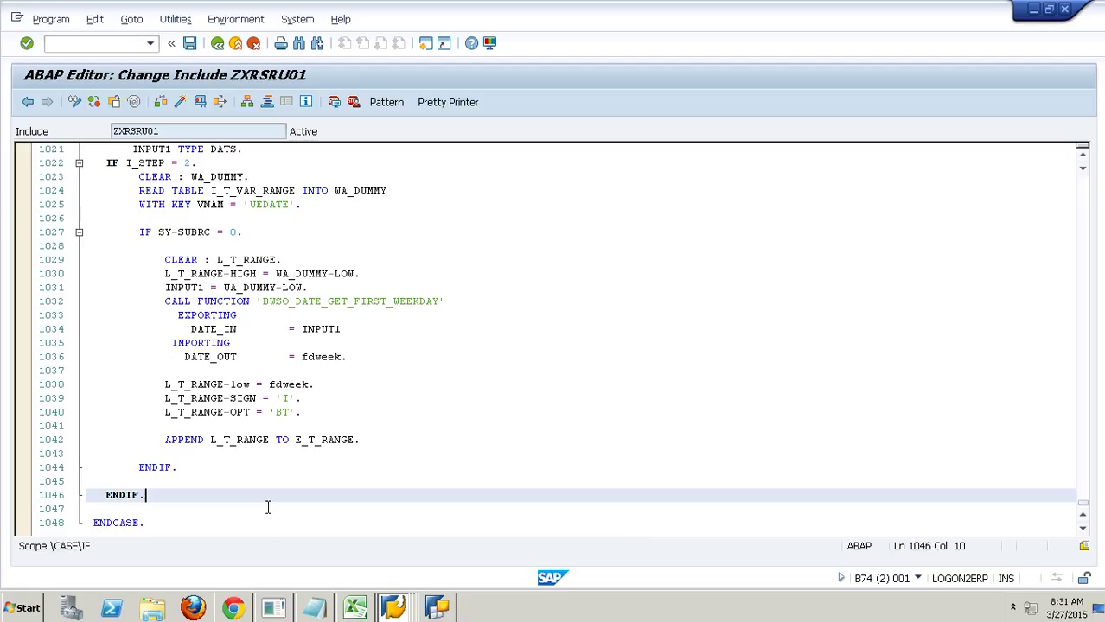
key(Return)
key(Return)
key(Return)
key(BackSpace)
key(BackSpace)
key(BackSpace)
key(Caps_Lock)
text(W)
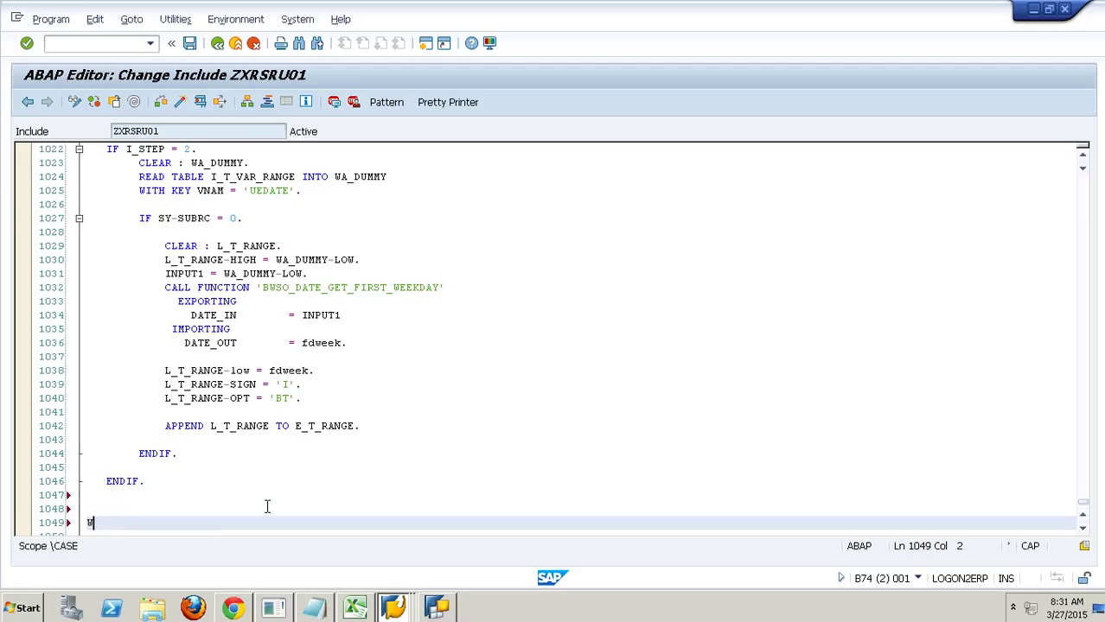
text(HEN 'ZHCE008'.)
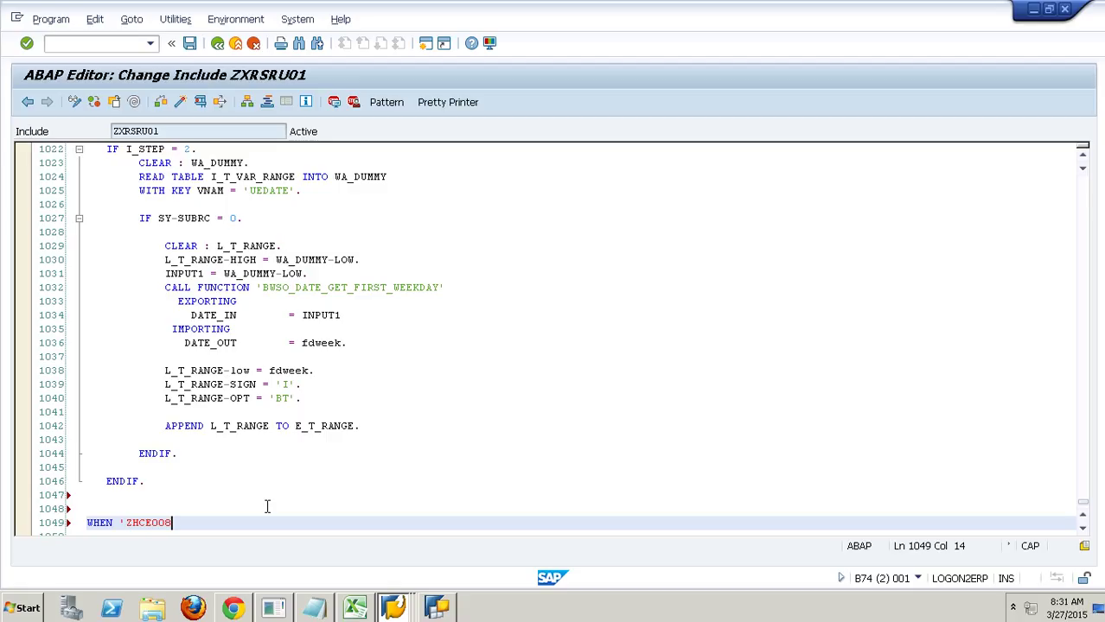
key(Return)
key(Return)
key(Return)
key(Return)
key(Return)
scroll(251, 489, down, 5)
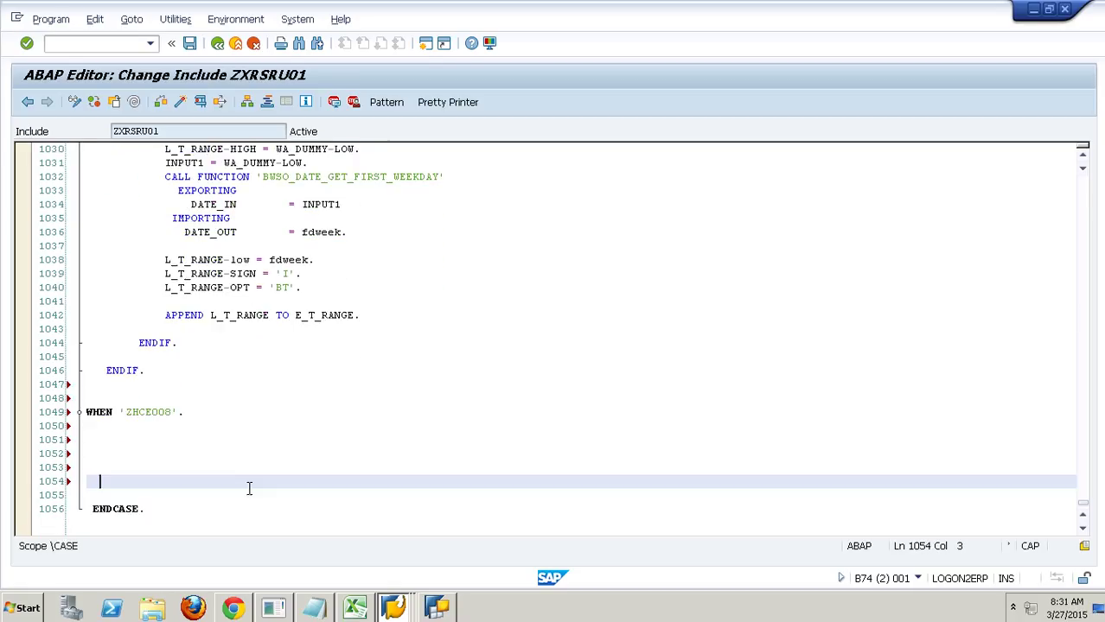
Step: Write the statement CLEAR : L_T_RANGE. inside the ZHCE008 branch
click(143, 278)
text(CL)
key(Tab)
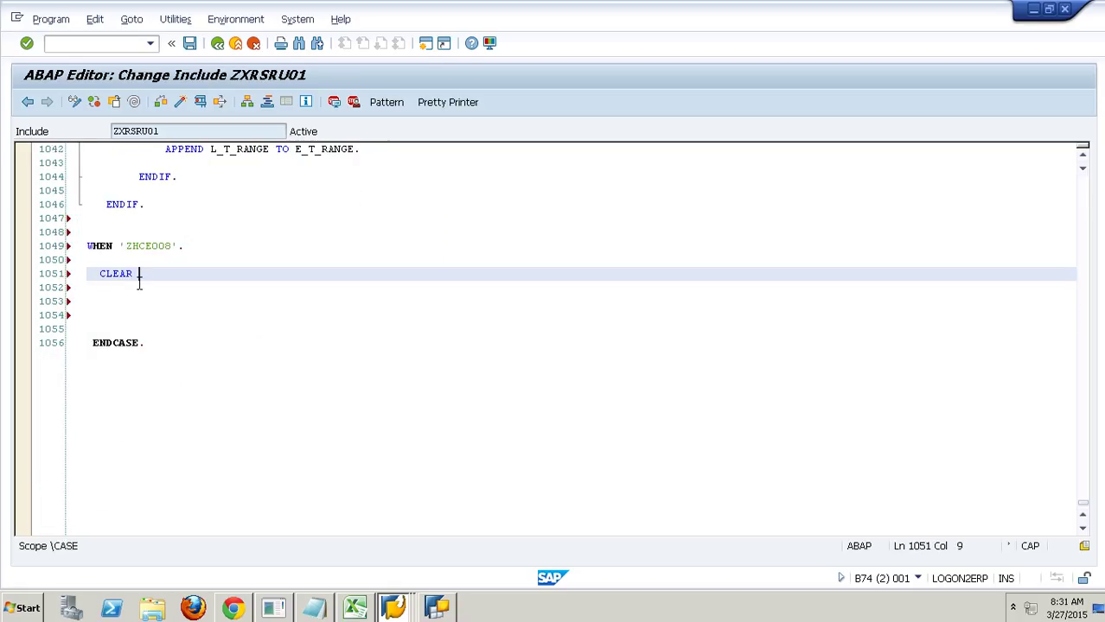
text(: L)
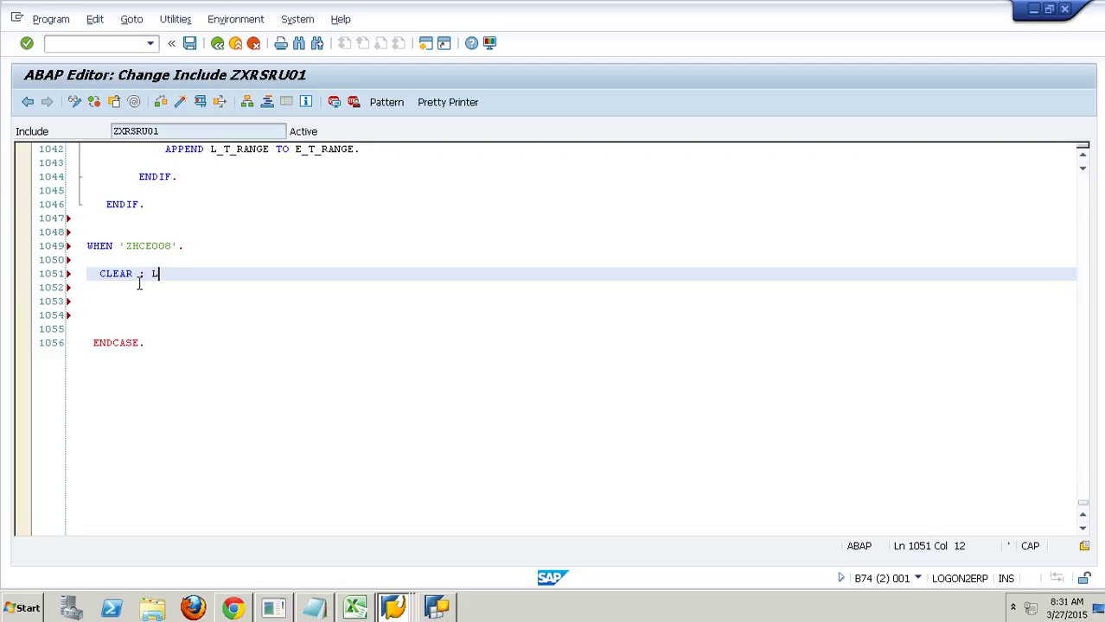
text(_T_RANGE.)
key(Return)
key(Return)
Step: Write the line L_T_RAGNE-LOW = . below the CLEAR statement in the ZHCE008 branch, leaving the assigned value empty
text(L_T_RA)
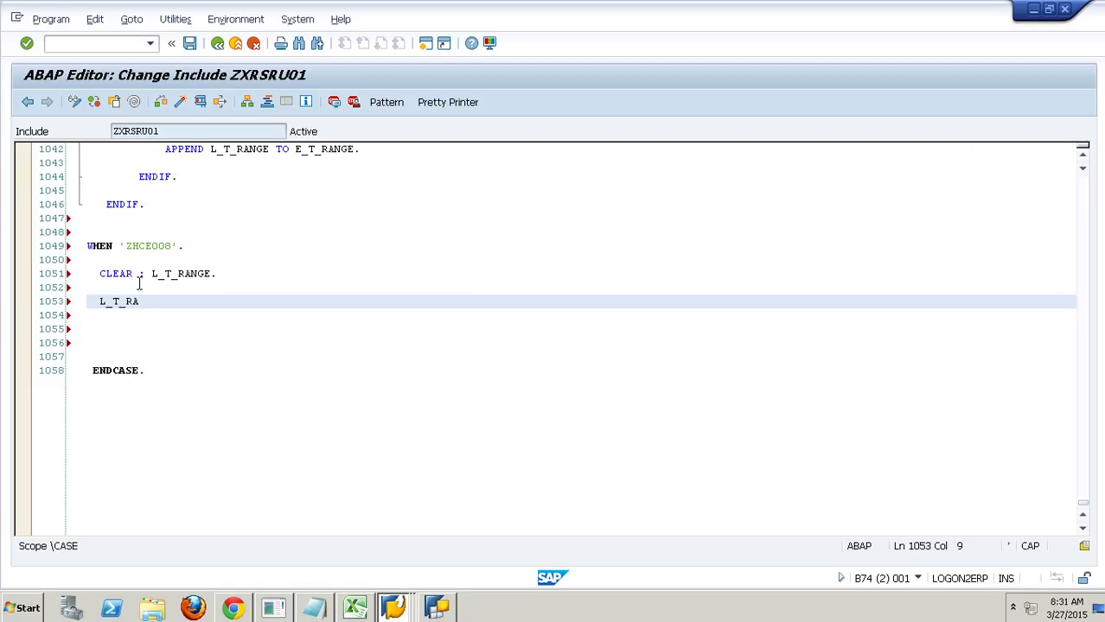
text(GNE-L)
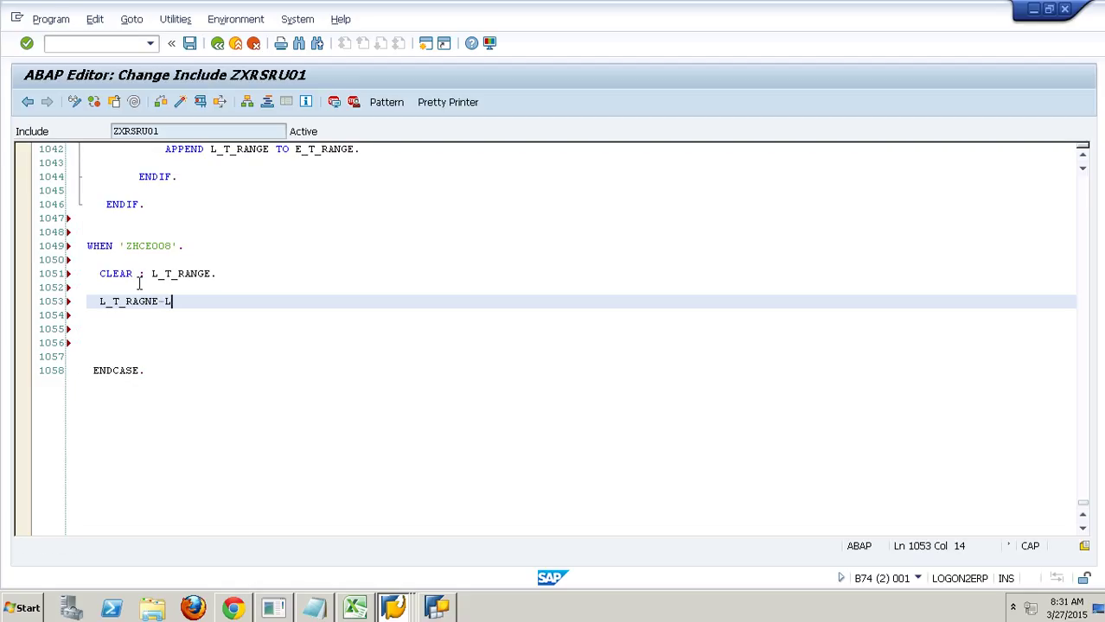
text(OW = .)
key(Return)
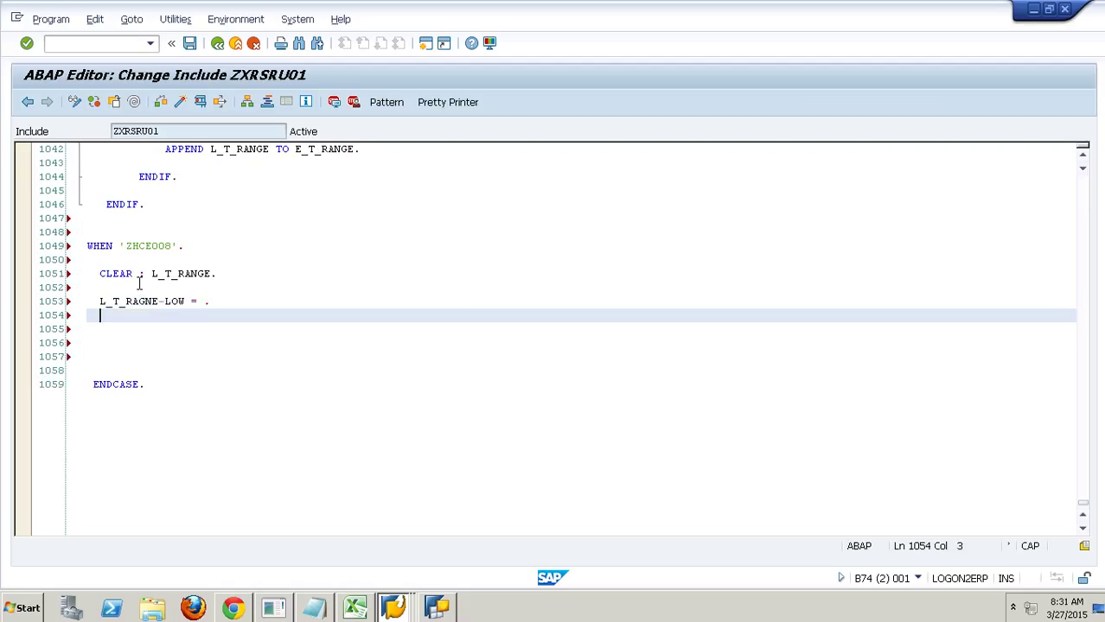
Step: Add the assignments L_T_RANGE-SIGN = 'I'. and L_T_RANGE-OPT = 'EQ'. on separate lines below the LOW assignment
text(L_T_RA)
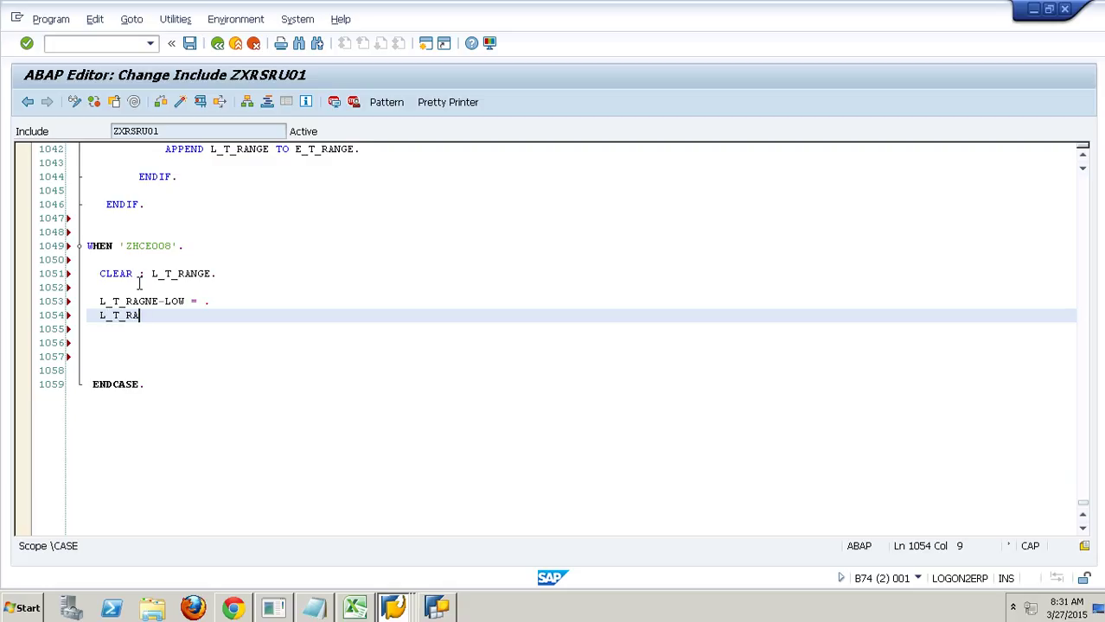
text(NGE-SIGN 'I)
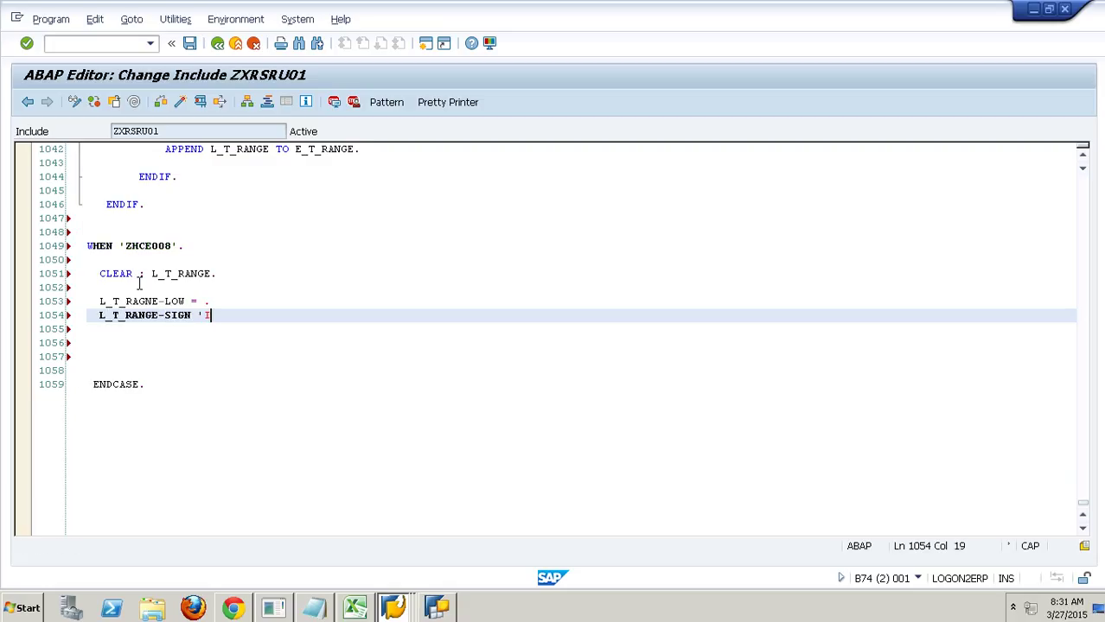
key(BackSpace)
key(BackSpace)
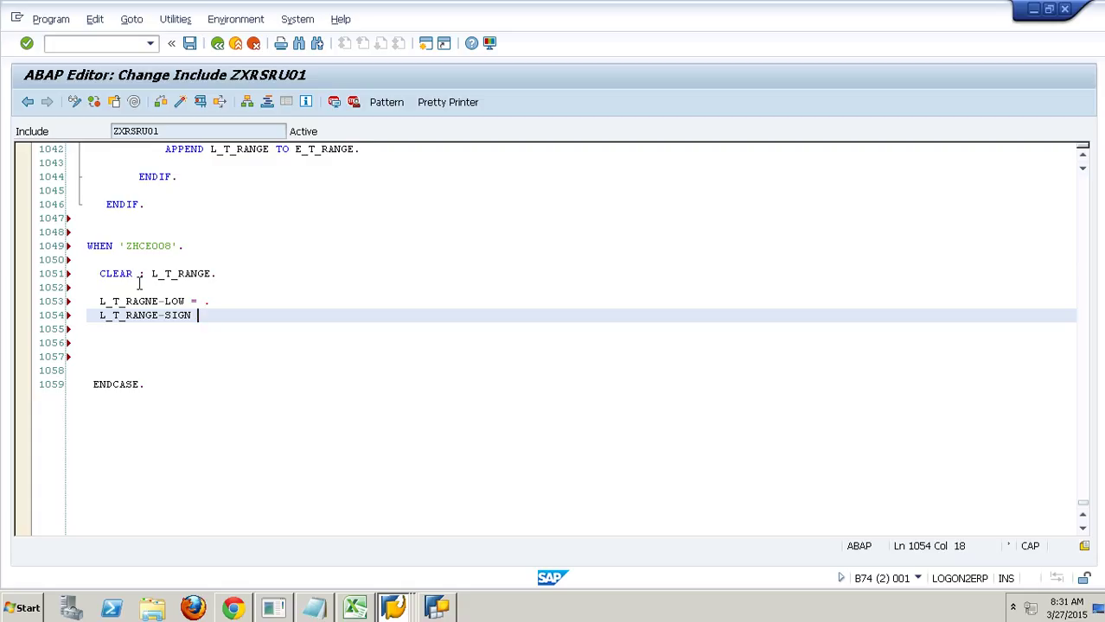
text('I'.)
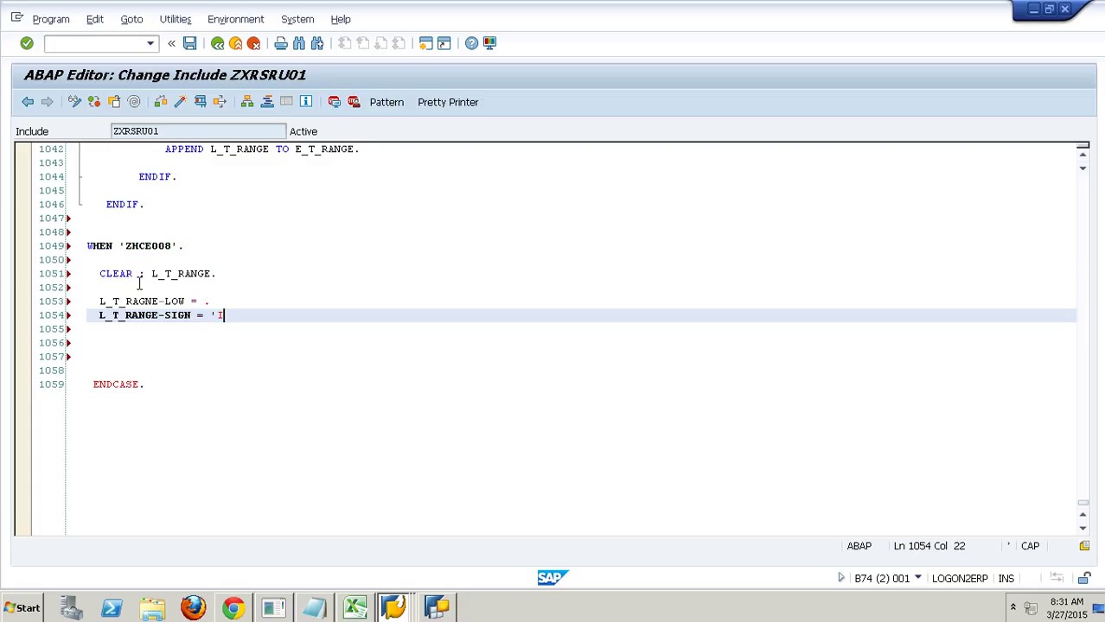
key(Return)
text(L_)
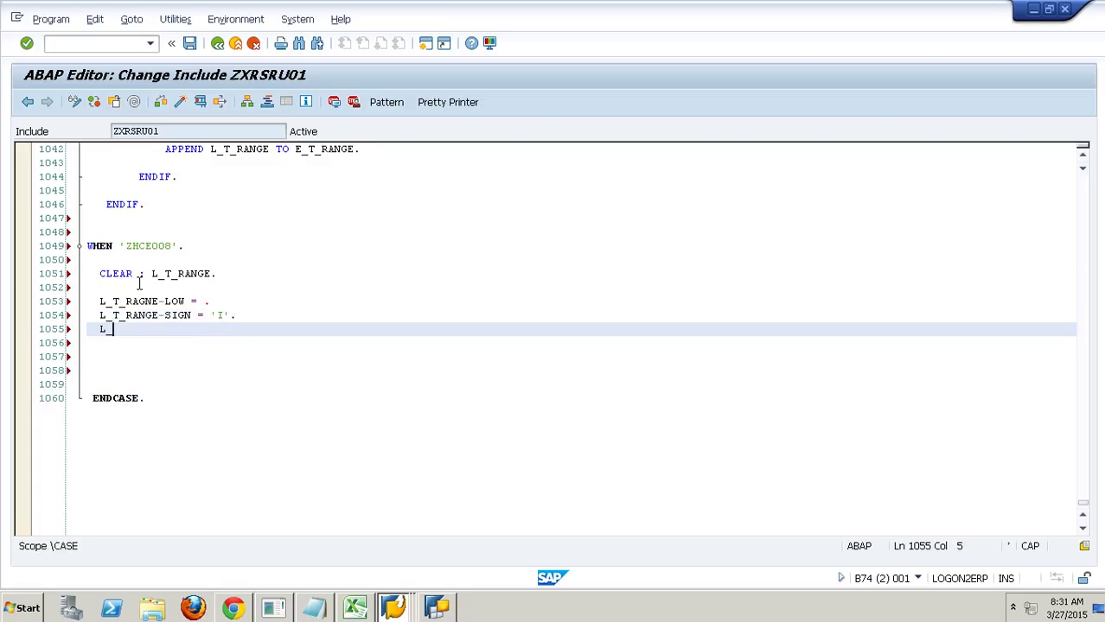
text(T_RAN)
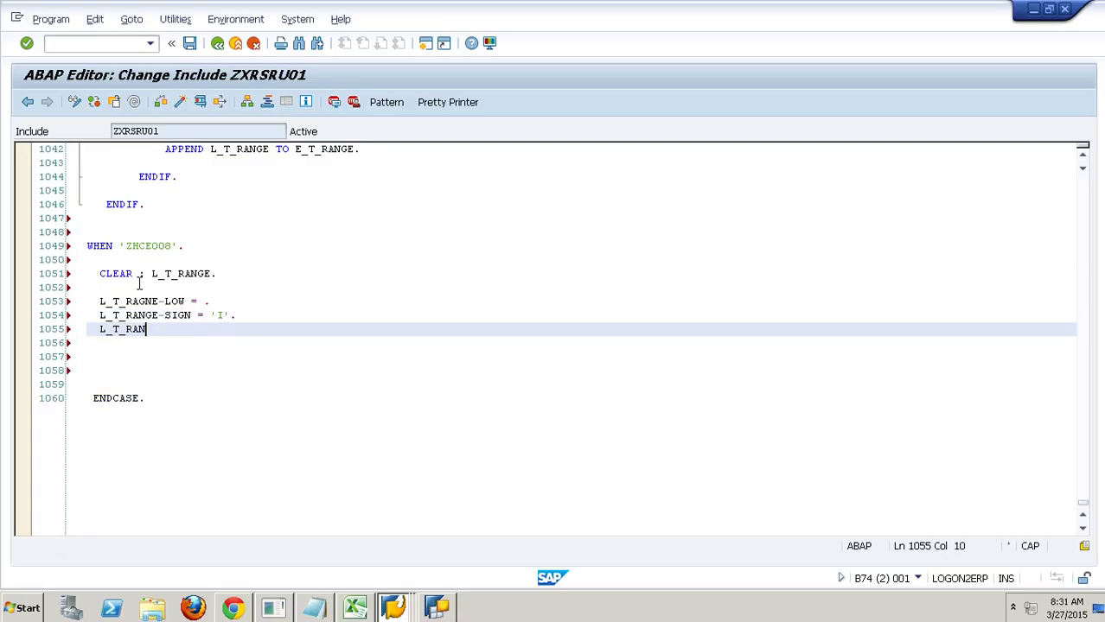
text(GE-OPT = 'EQ'.)
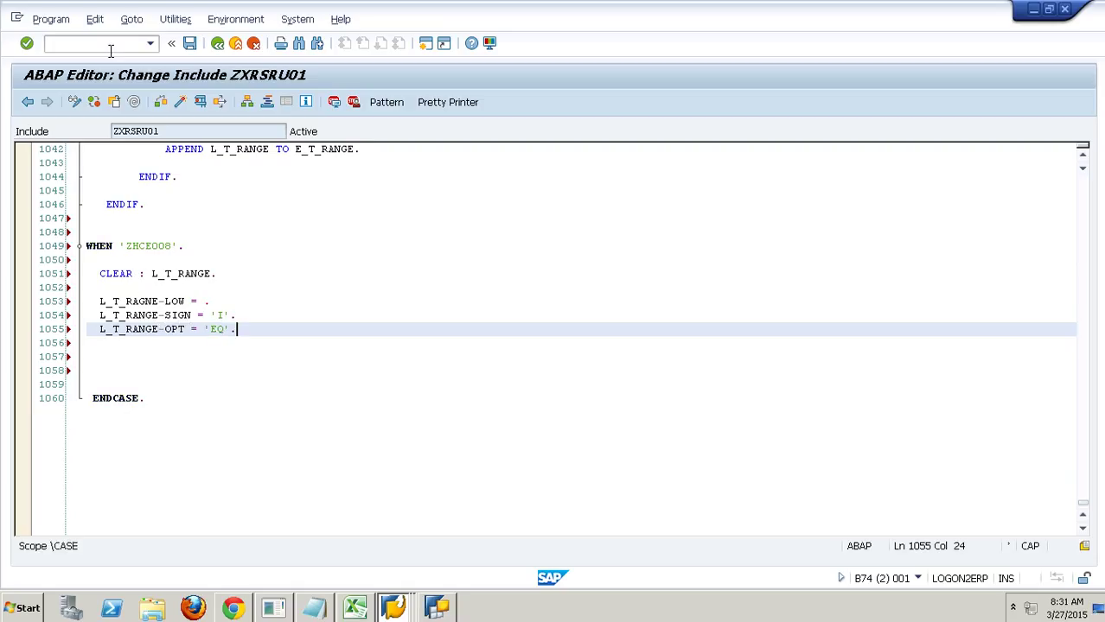
Step: Start transaction RSA1 in a new session and search the InfoObjects tree for ZCUSTKEY
text(/ORSA1)
key(Return)
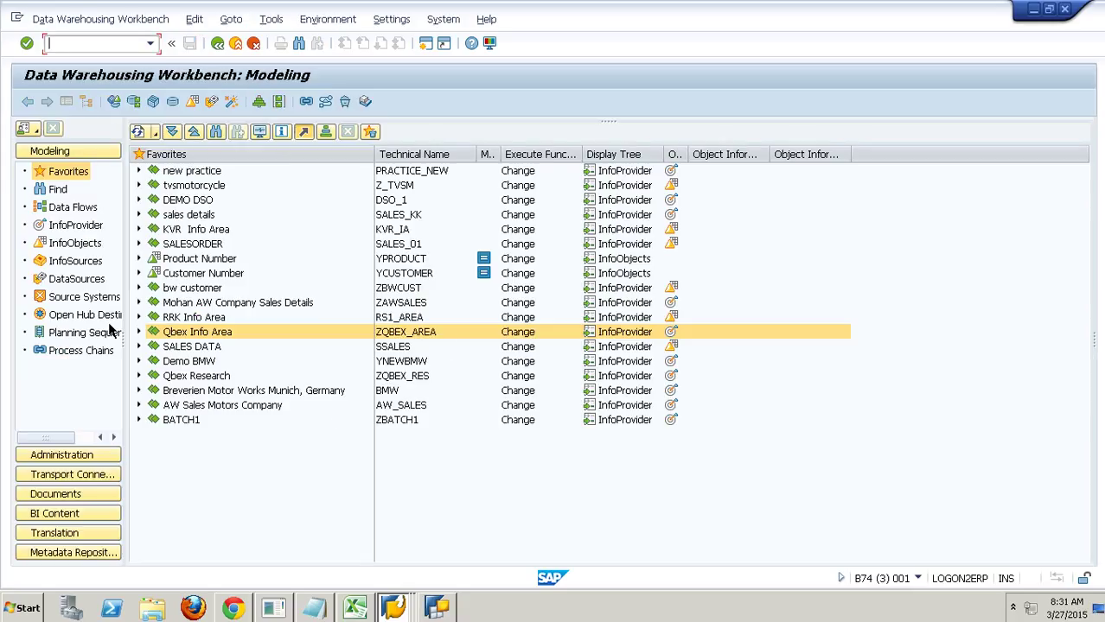
click(90, 247)
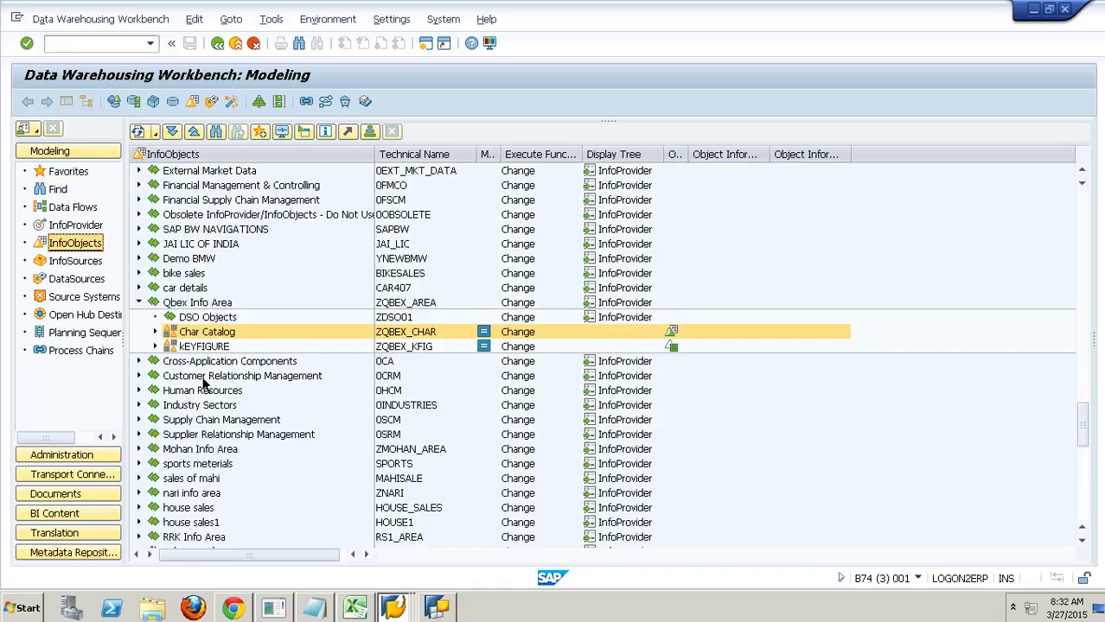
click(216, 132)
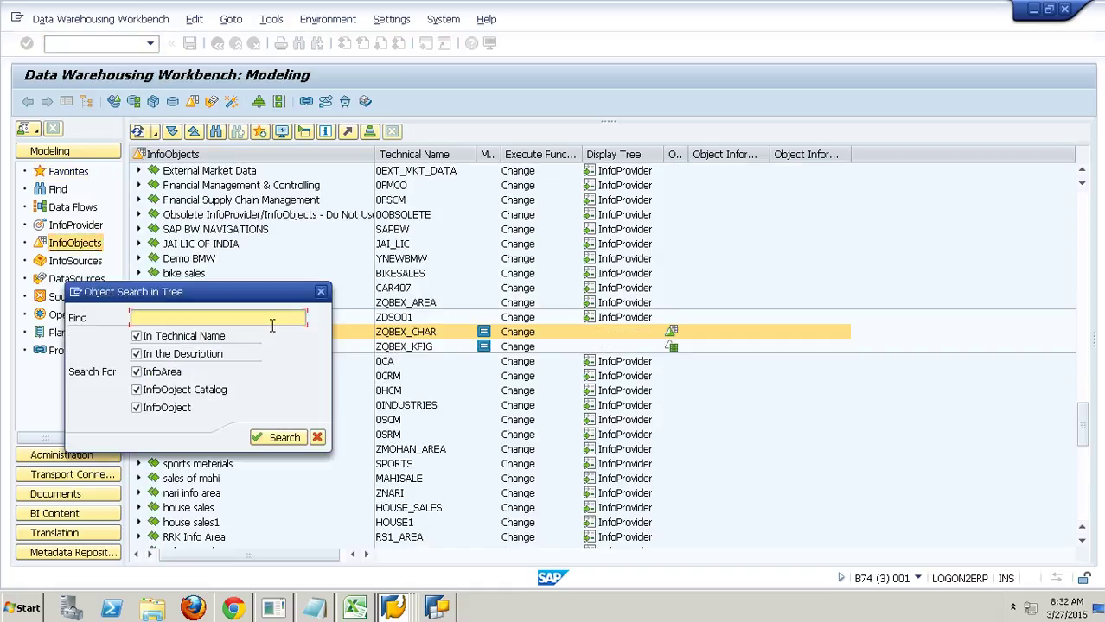
text(ZCUSTKEY)
key(Return)
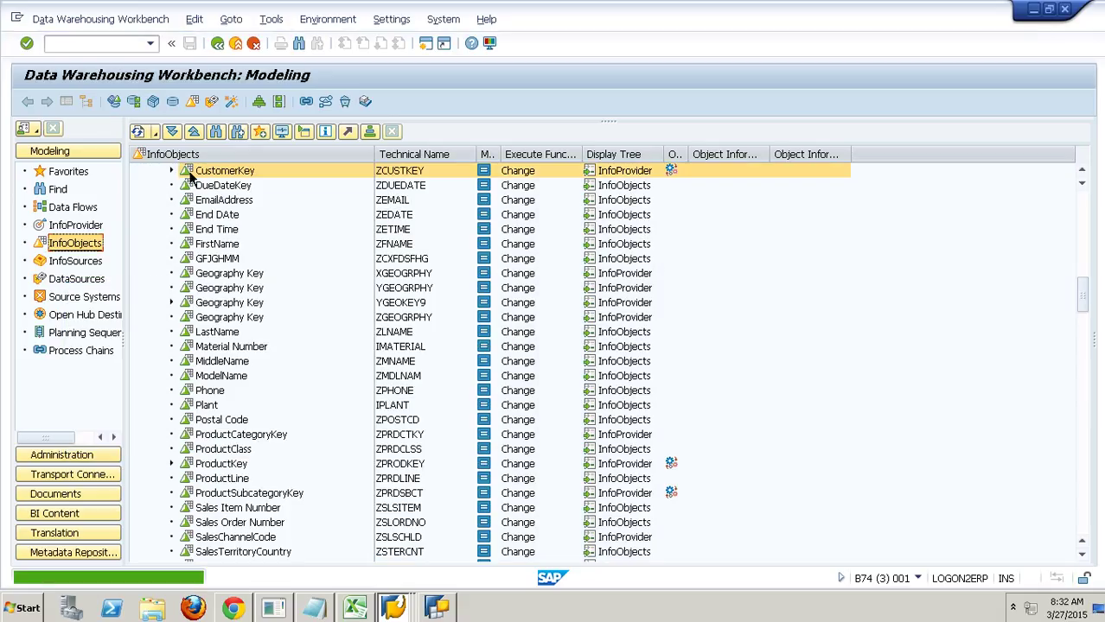
Step: Expand the CustomerKey InfoObject to list its hierarchies and select the technical name ZHIER_COUNTRY
click(171, 170)
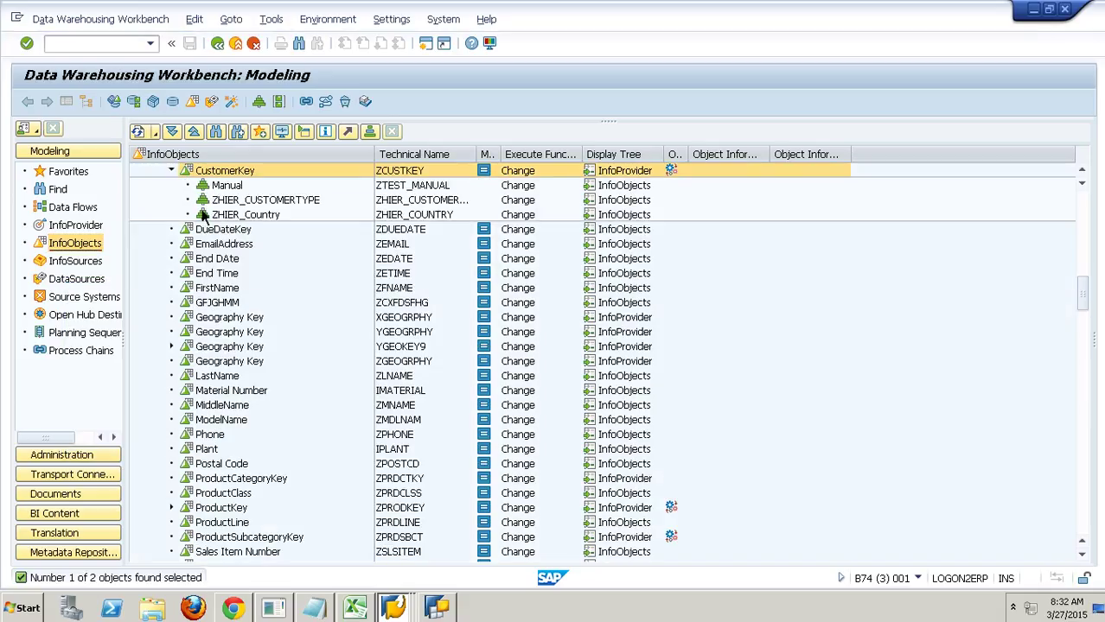
click(411, 185)
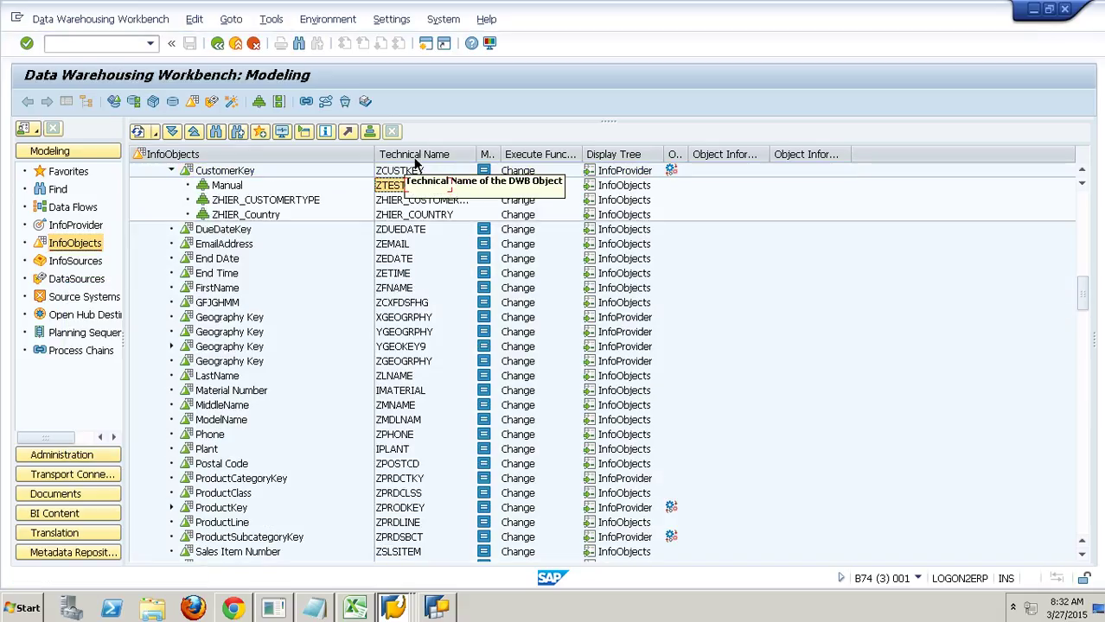
click(433, 218)
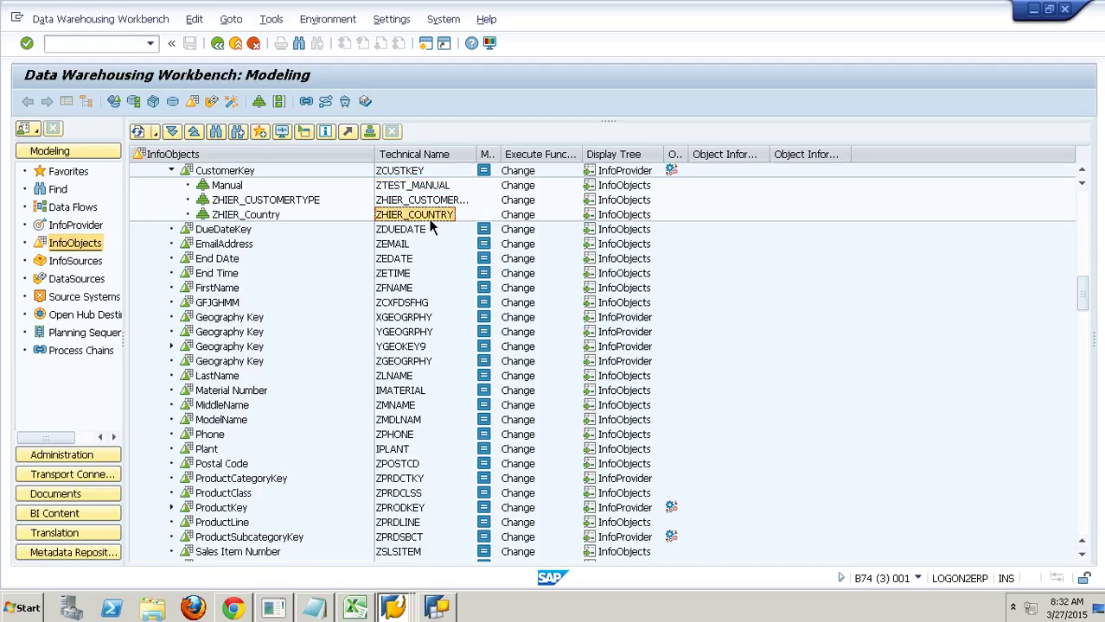
Step: Return to the ABAP Editor session and insert 'ZHIER_COUNTRY' as the value of the LOW assignment
key(alt+Tab)
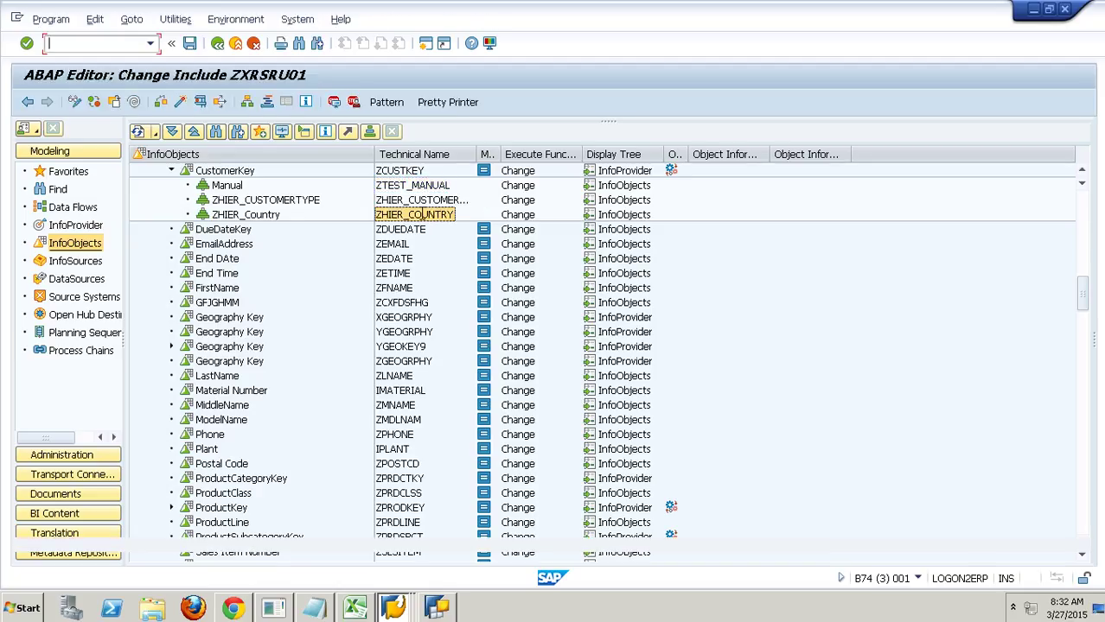
click(254, 304)
key(Left)
text(')
text(ZHIER_COUNTRY)
text(')
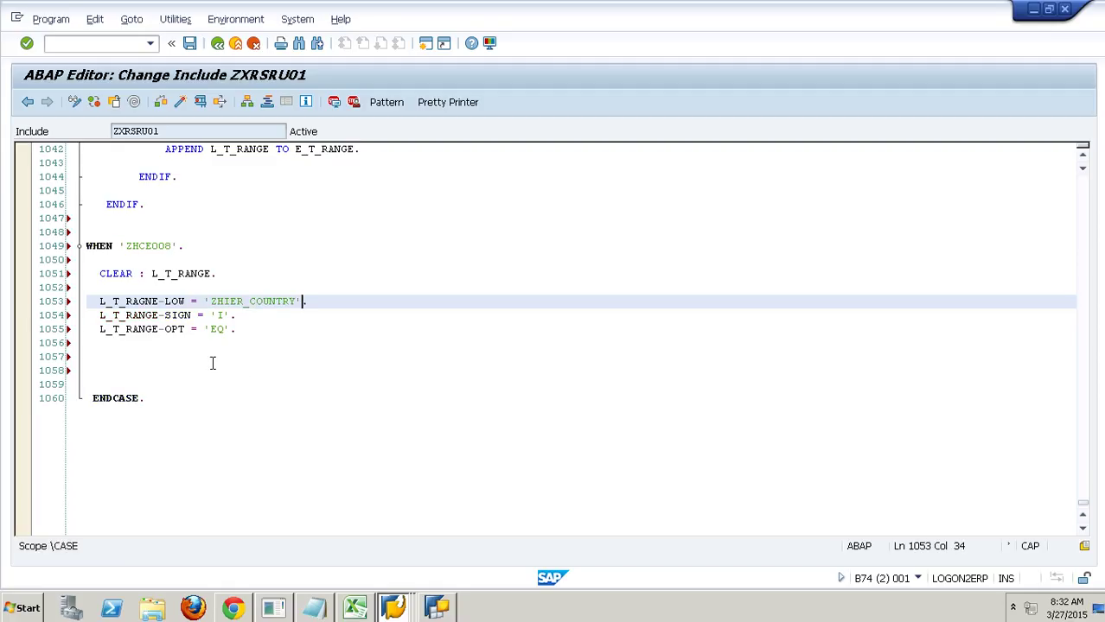
Step: Copy the APPEND L_T_RANGE TO E_T_RANGE. line from the preceding branch to line 1057, below the OPT assignment
drag(371, 152, 63, 154)
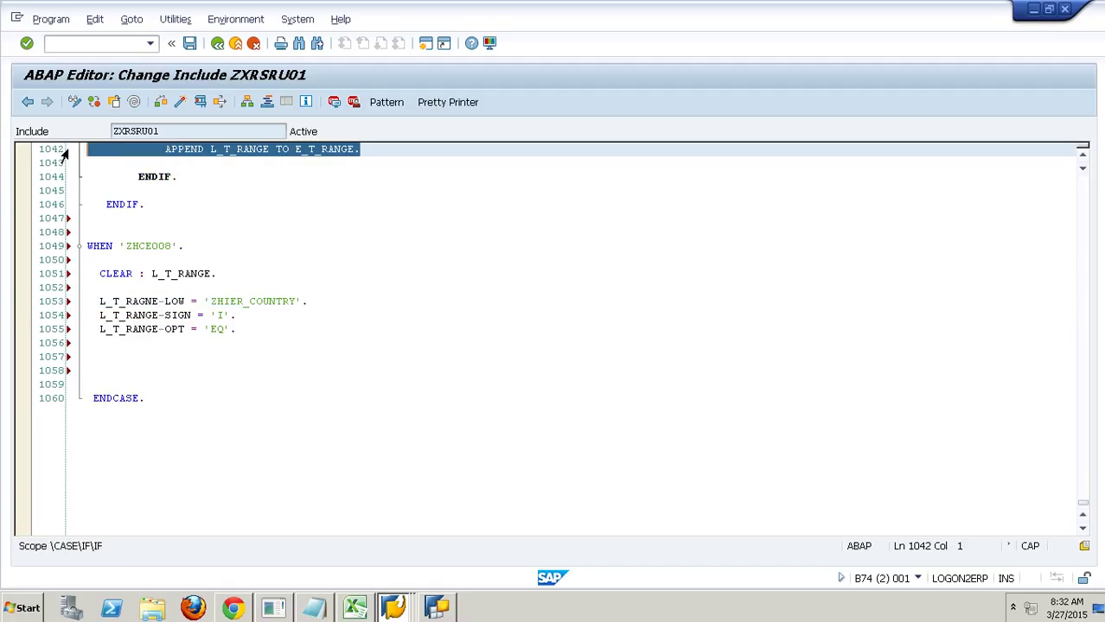
key(ctrl+c)
click(127, 358)
key(ctrl+v)
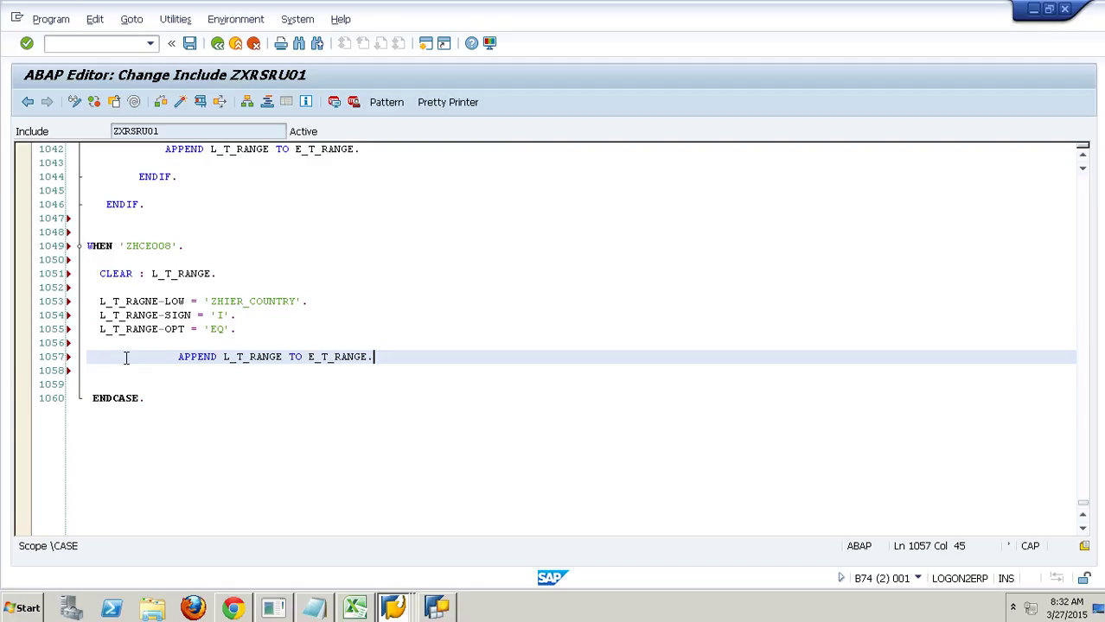
Step: Reduce the indentation of the pasted APPEND line so it aligns with the assignments above it
click(177, 360)
key(BackSpace)
key(BackSpace)
key(BackSpace)
key(BackSpace)
key(BackSpace)
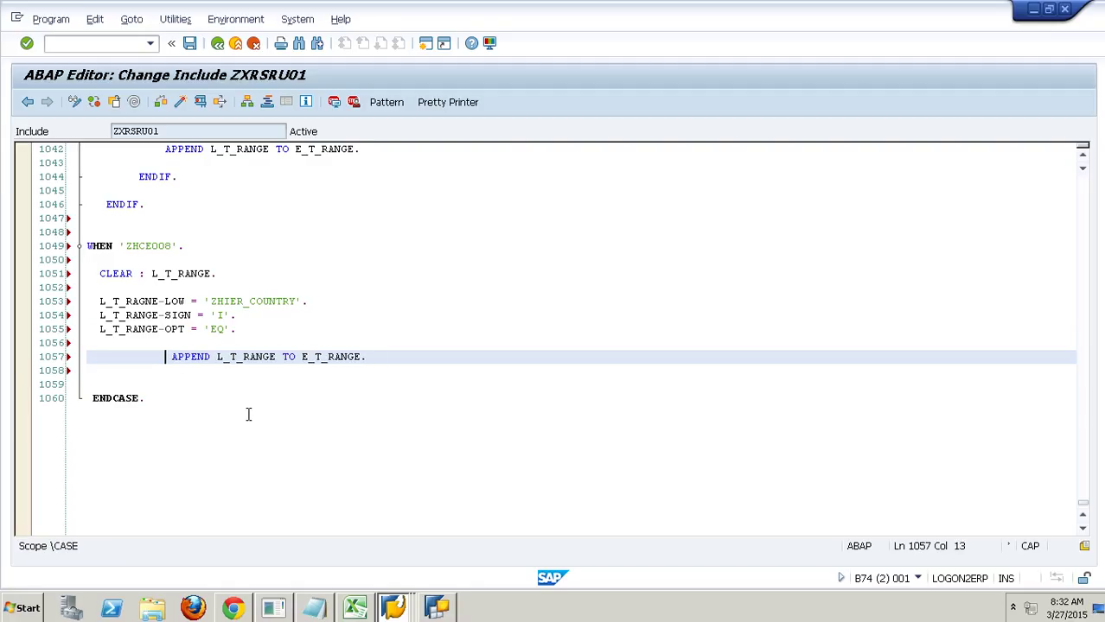
key(BackSpace)
key(BackSpace)
key(BackSpace)
key(BackSpace)
key(BackSpace)
key(BackSpace)
key(BackSpace)
key(BackSpace)
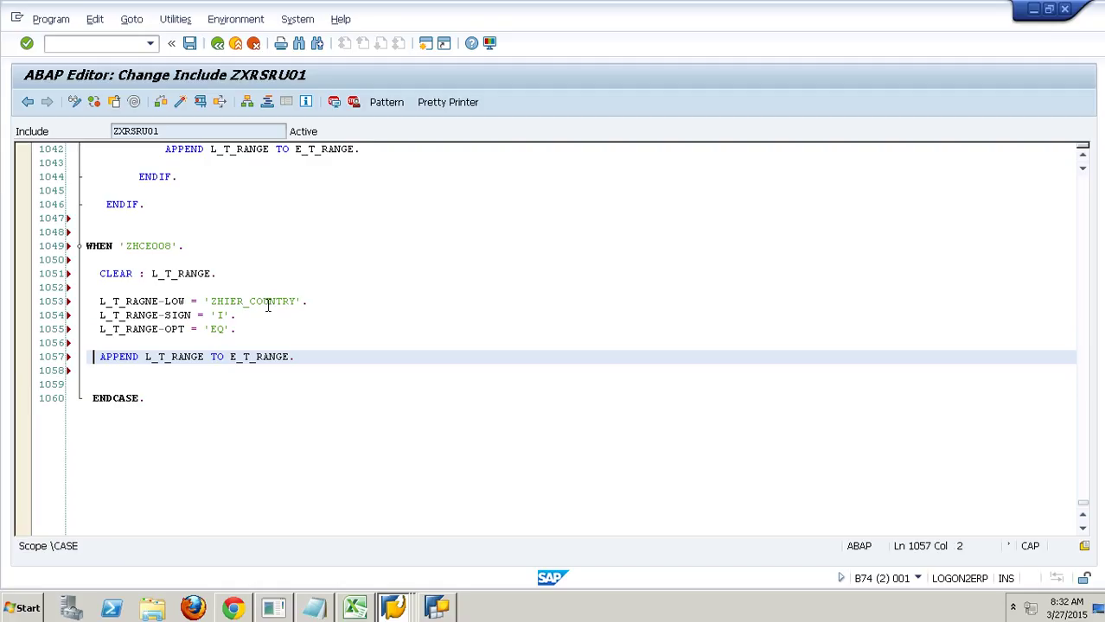
Step: Check the syntax of include ZXRSRU01 and close the error list after reading it
click(266, 303)
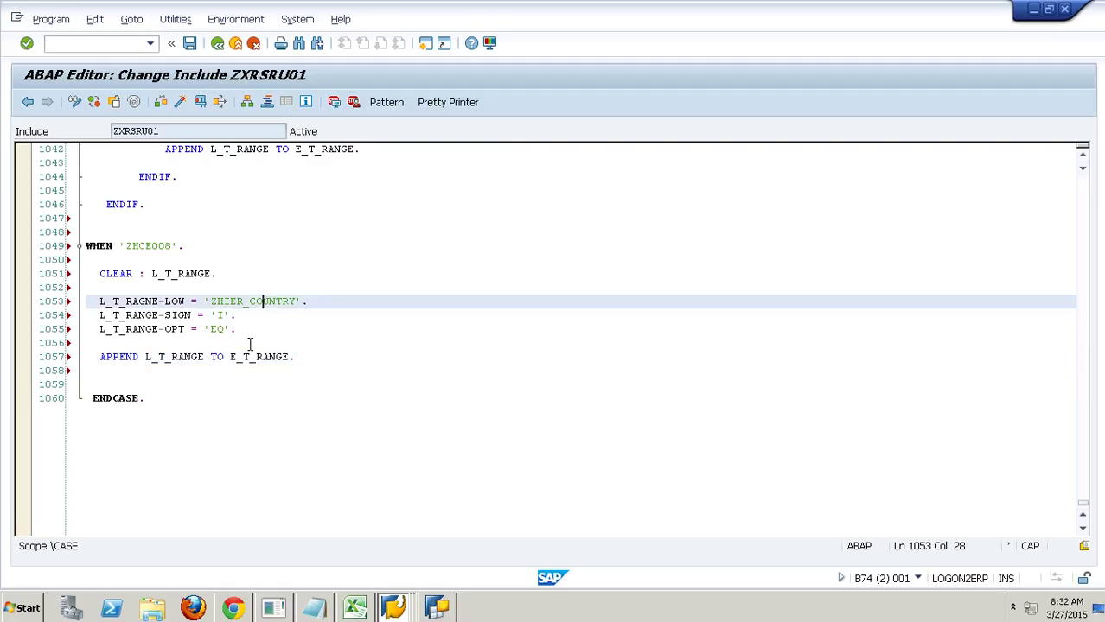
click(167, 107)
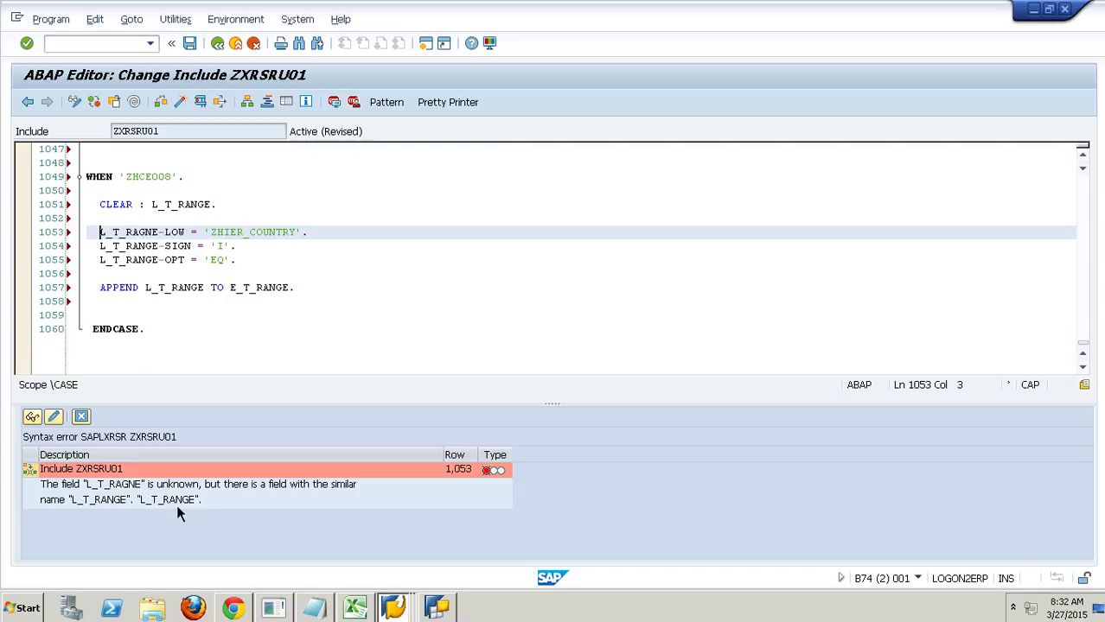
click(96, 420)
key(Down)
key(Down)
key(Down)
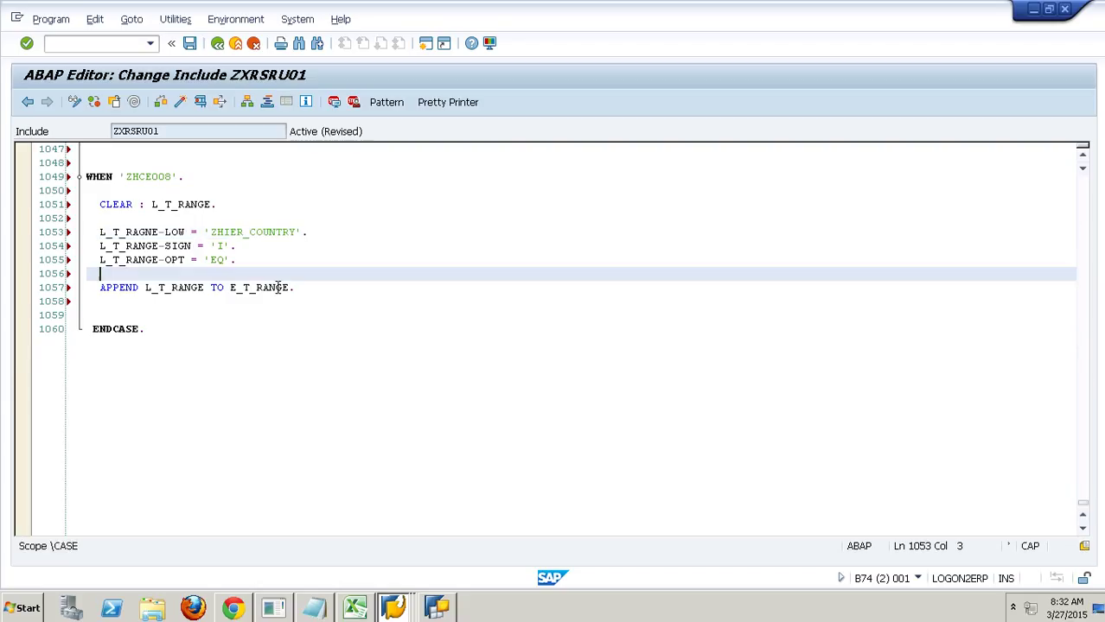
Step: Correct the misspelled L_T_RAGNE to L_T_RANGE in the LOW assignment on line 1053
scroll(278, 288, up, 5)
scroll(278, 288, up, 4)
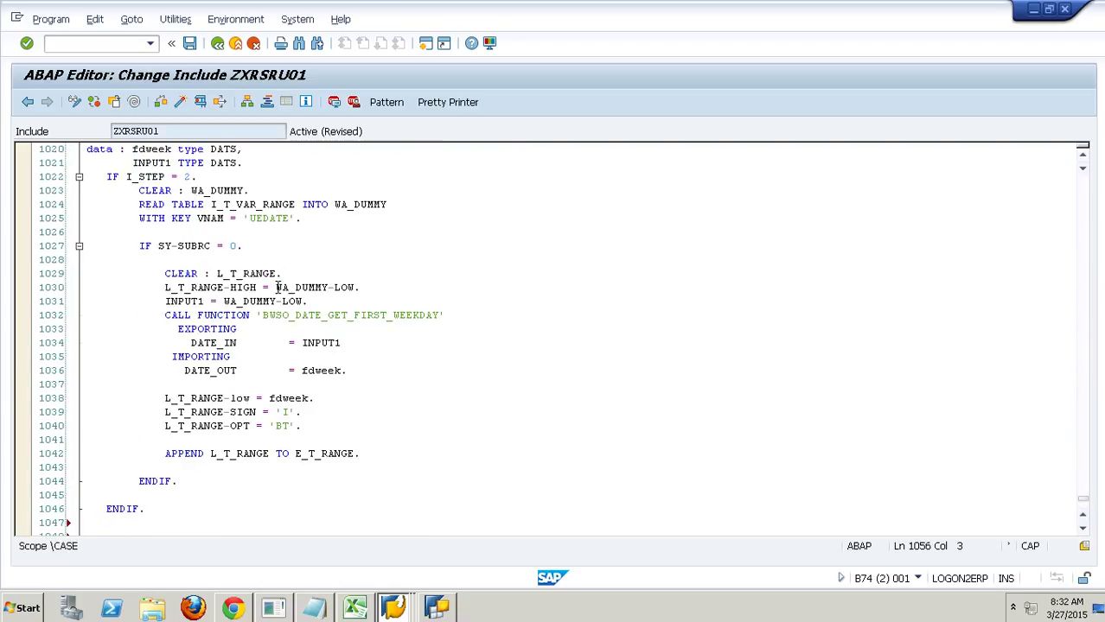
scroll(279, 288, up, 2)
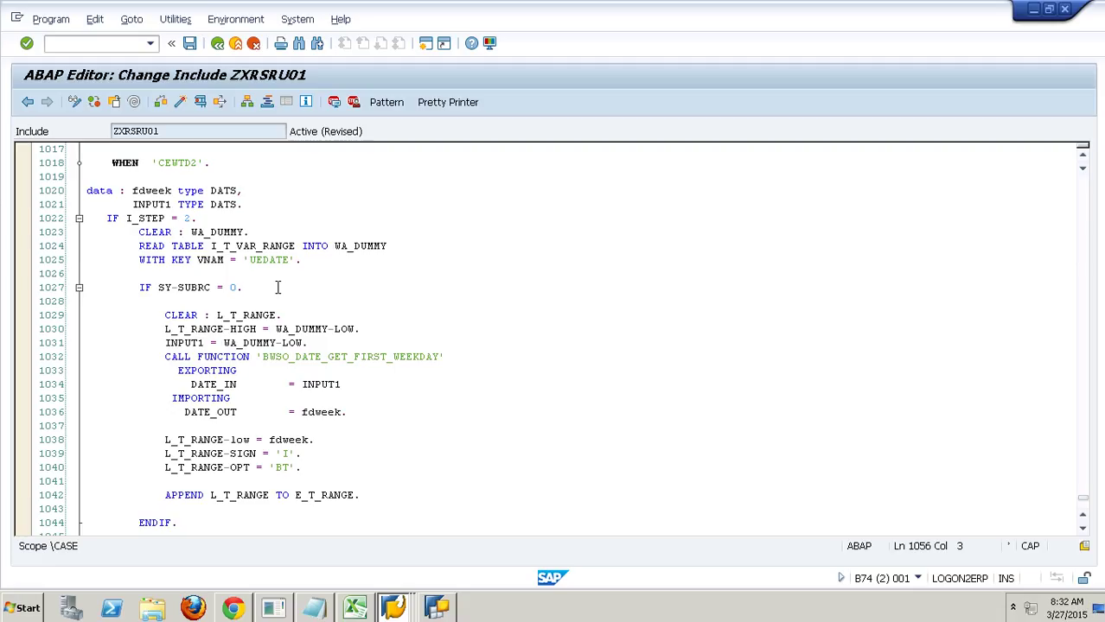
scroll(278, 288, down, 6)
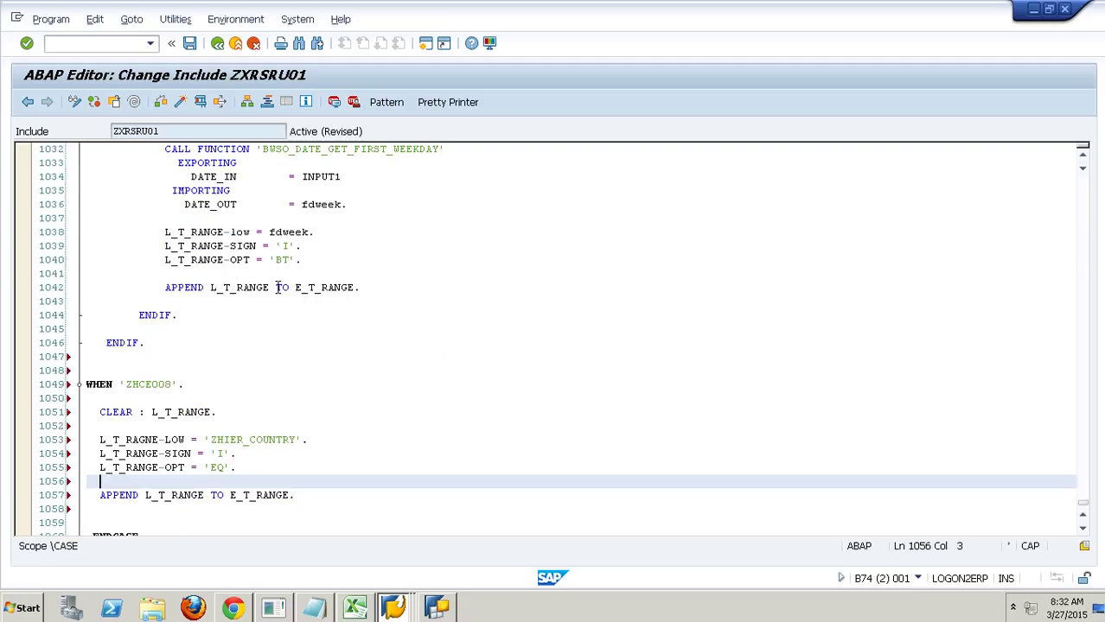
scroll(278, 288, down, 2)
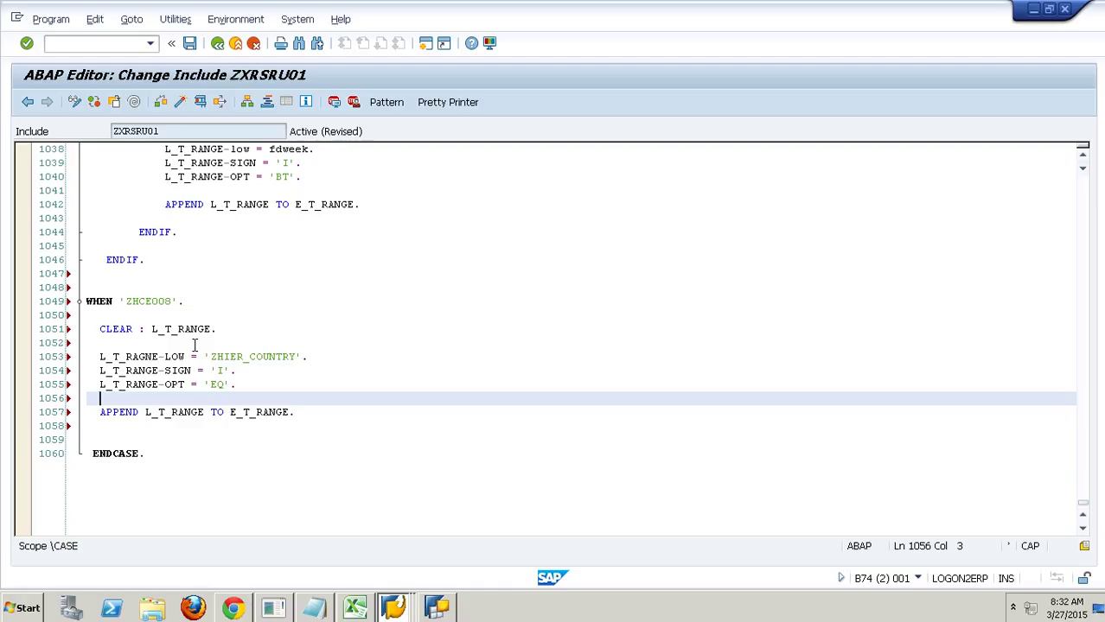
click(147, 358)
key(BackSpace)
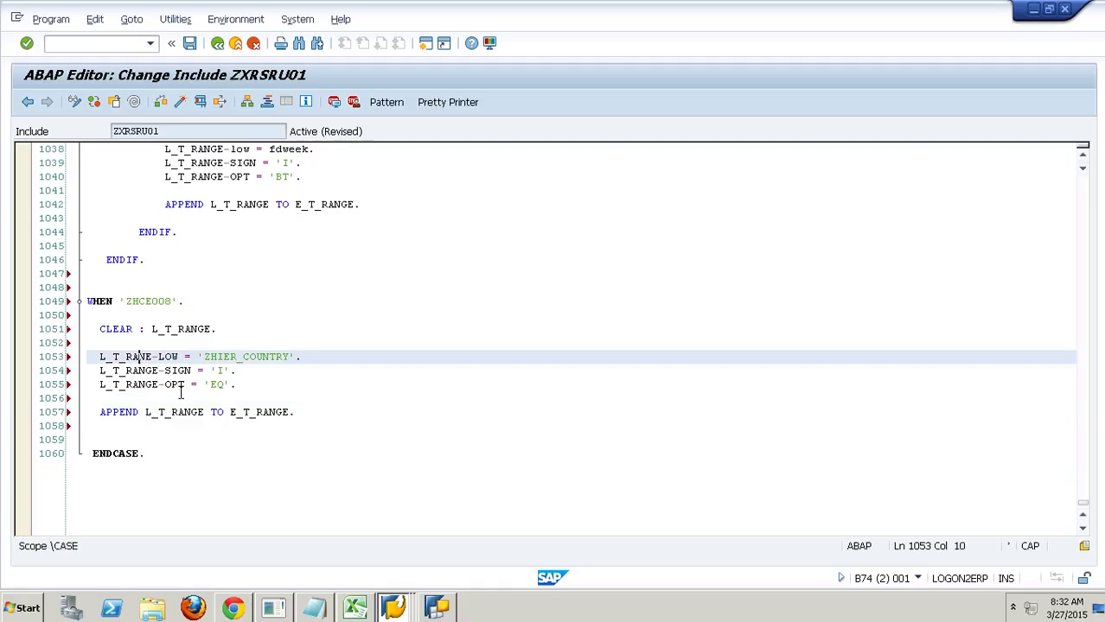
text(G)
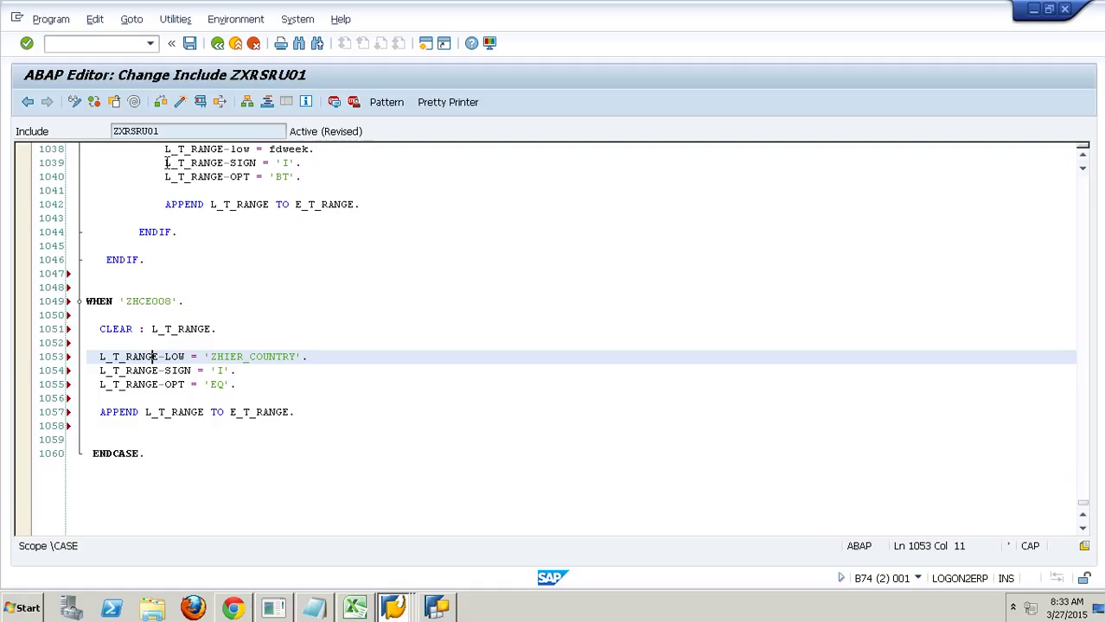
Step: Recheck the syntax and activate include ZXRSRU01, returning to the source code of the function module
click(166, 111)
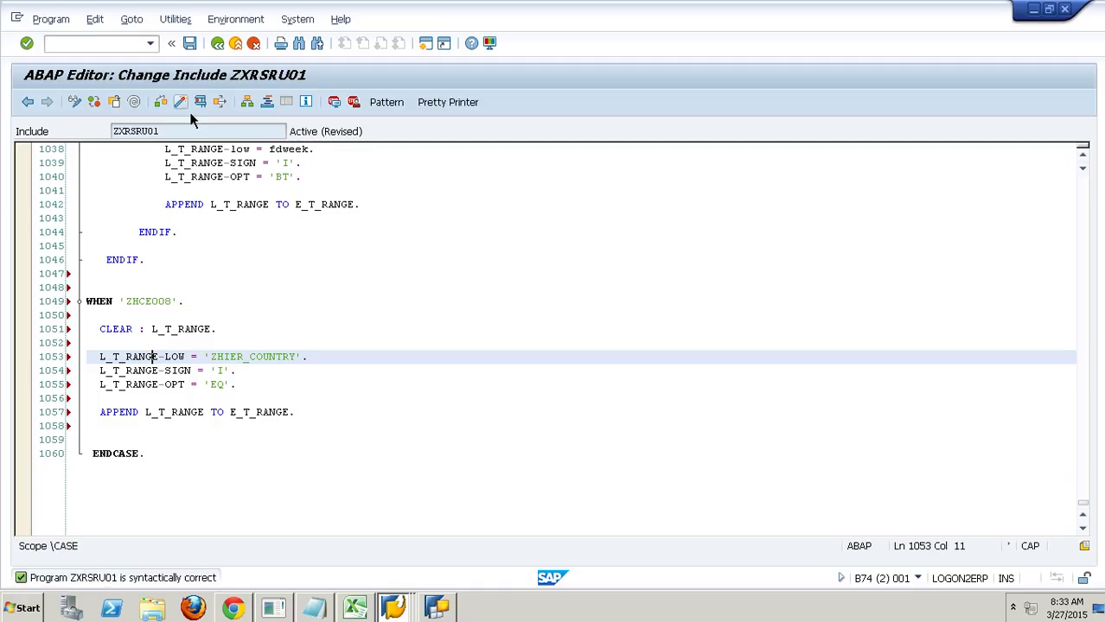
click(186, 109)
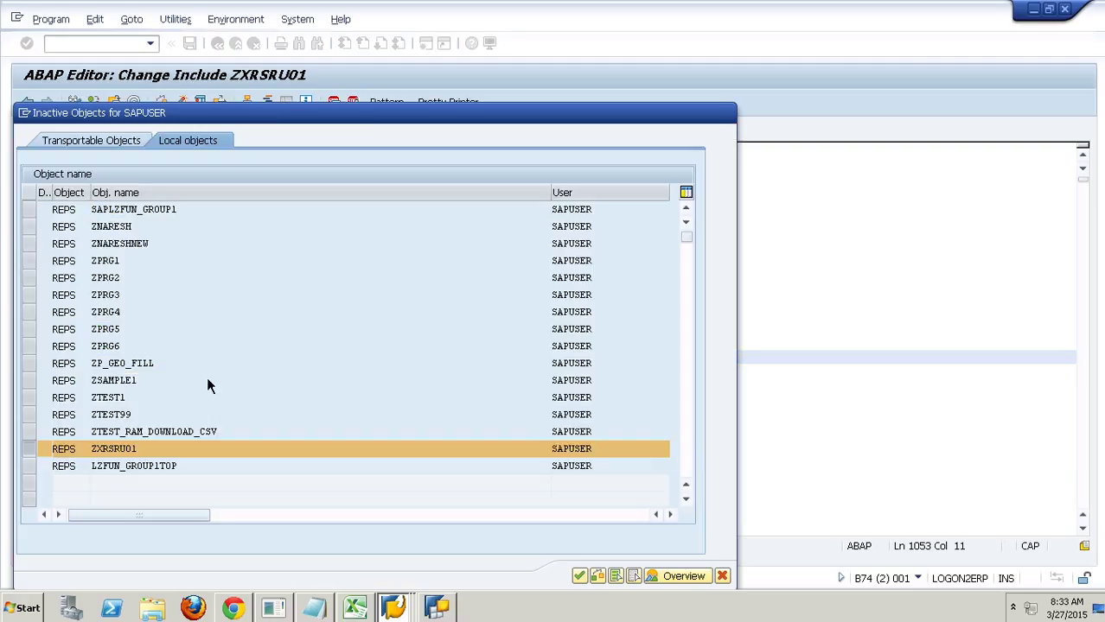
key(Return)
click(228, 48)
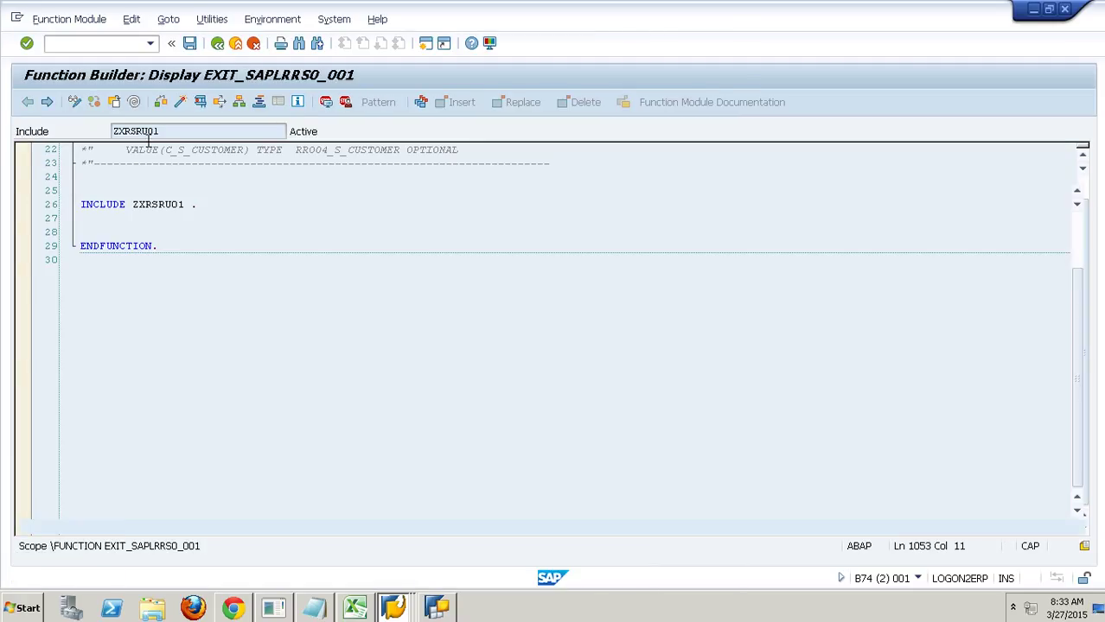
Step: Leave the function module source and execute query HIER in the query monitor, transaction RSRT, using /NRSRT
click(221, 47)
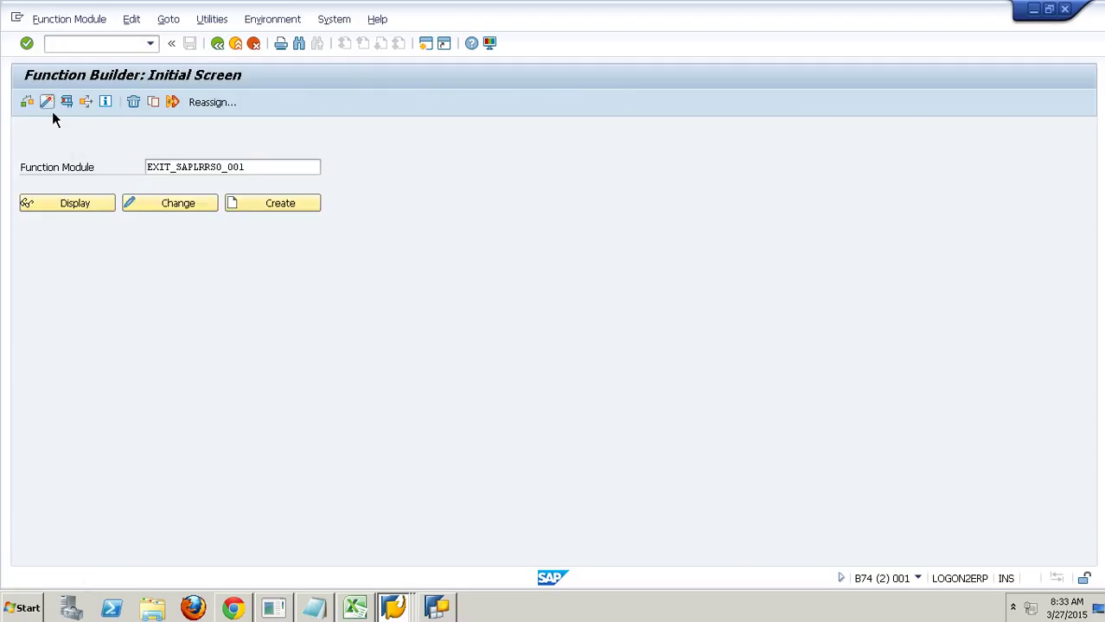
click(437, 608)
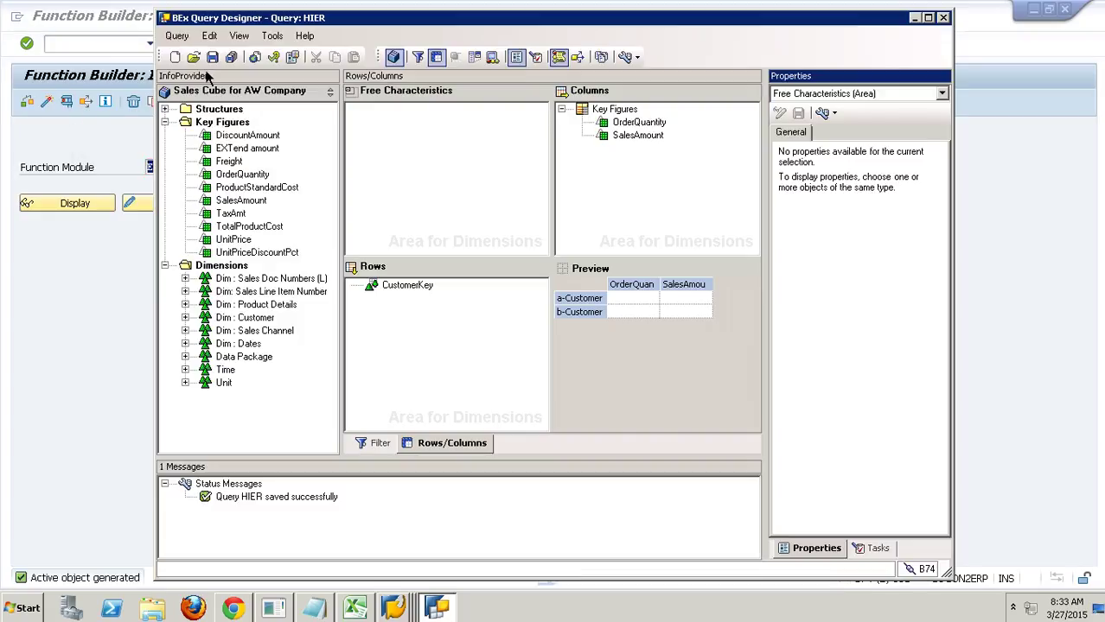
click(99, 380)
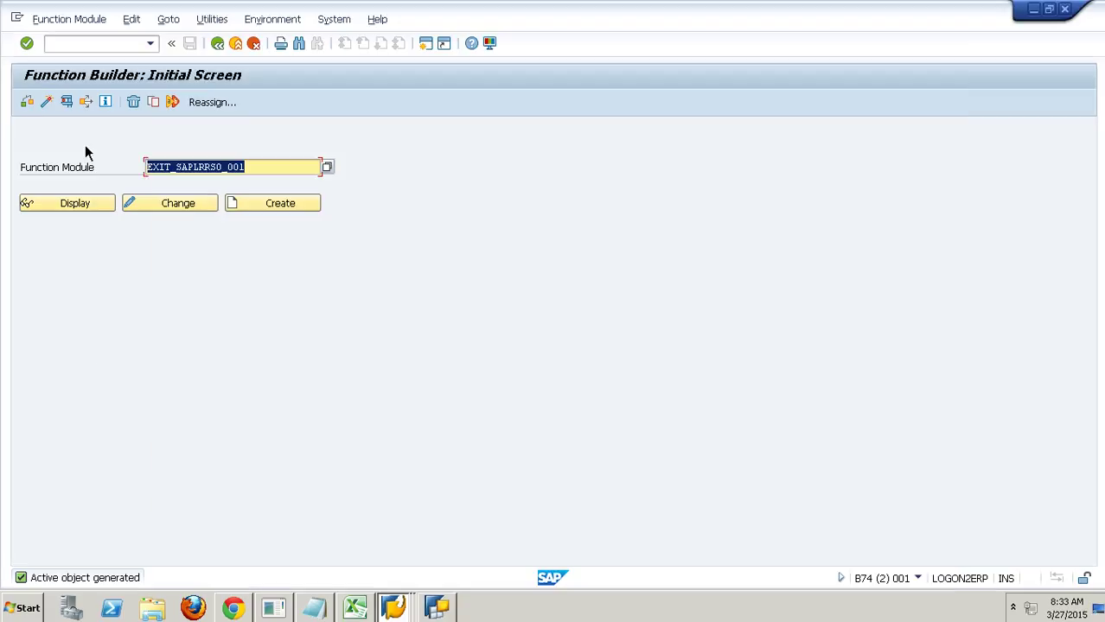
click(87, 45)
text(/NRSRT)
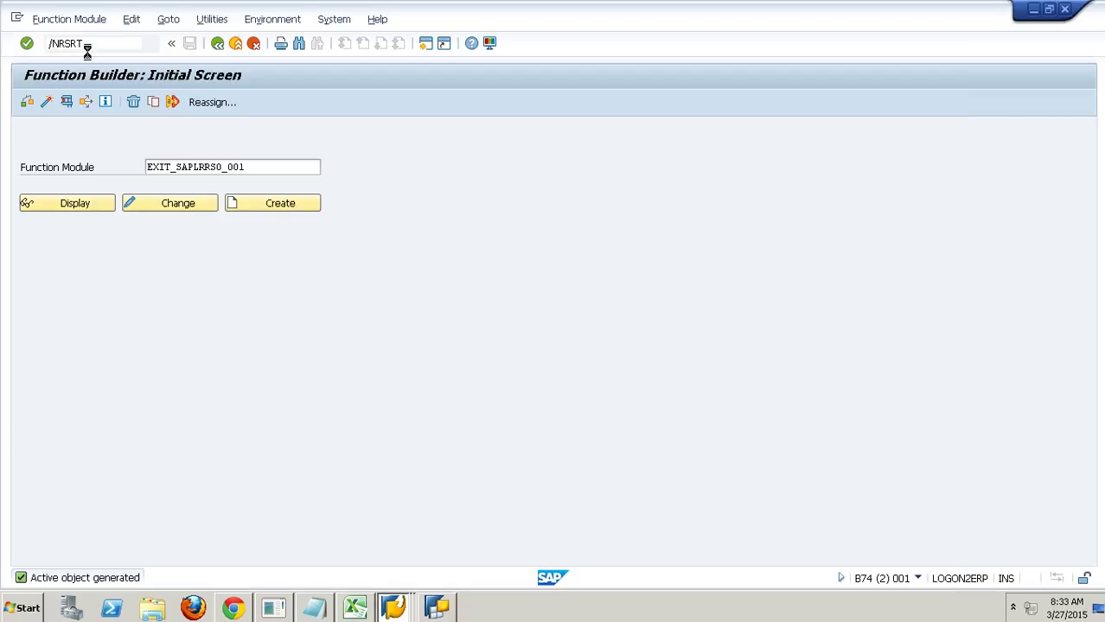
key(Return)
click(61, 104)
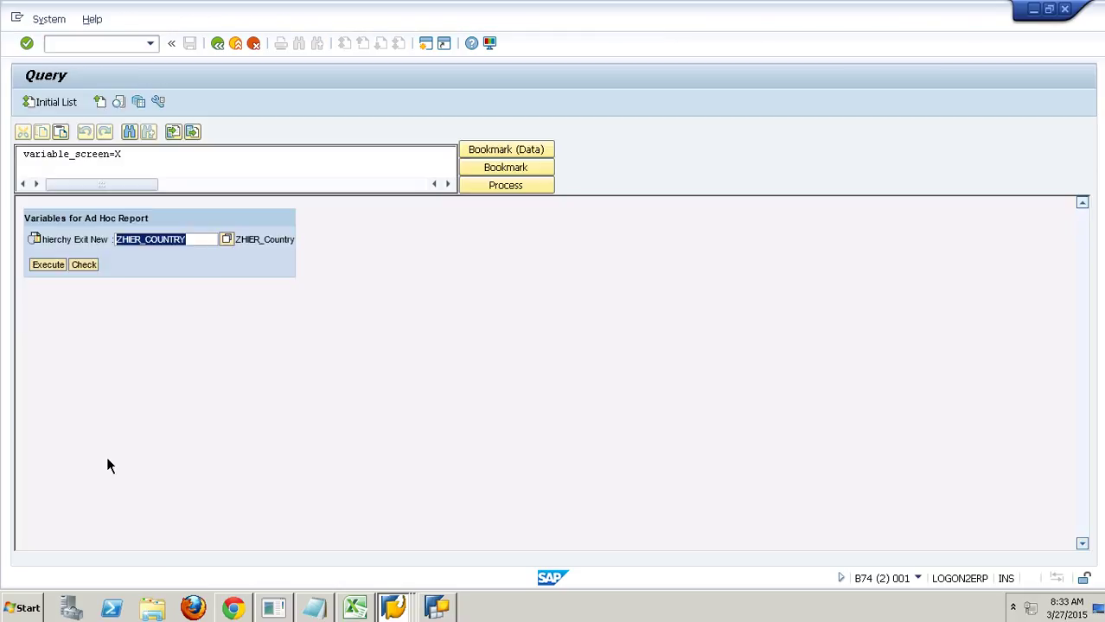
Step: Run the report with hierarchy ZHIER_COUNTRY and expand the IN and US nodes of CustomerKey
click(64, 269)
click(229, 353)
click(231, 383)
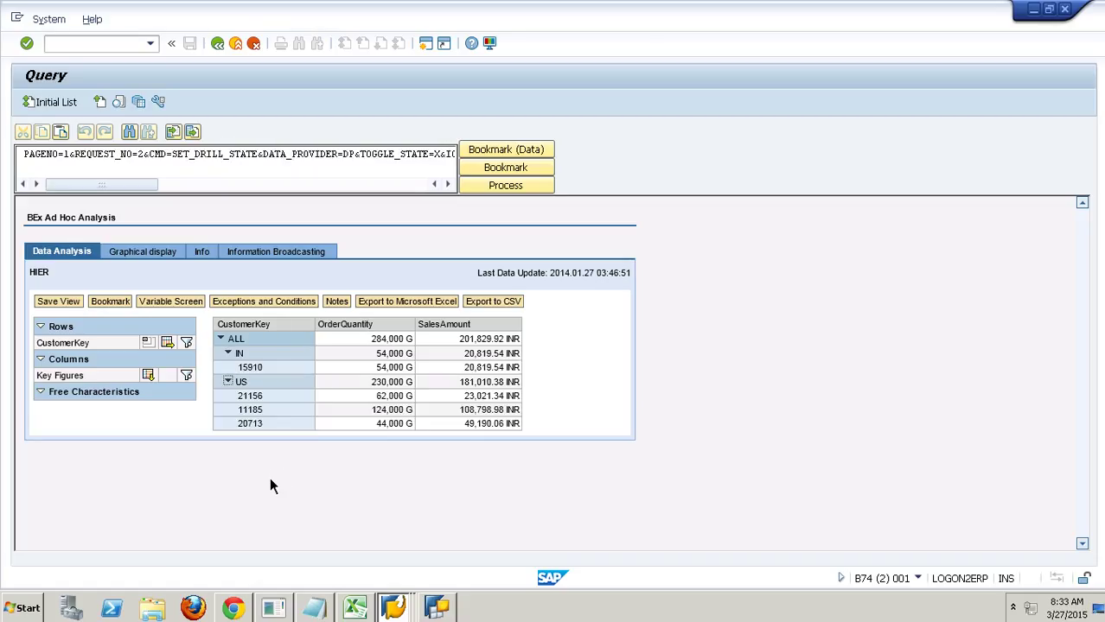
Step: Bring up query HIER in BEx Query Designer and switch to the Hierarchy Variable slide in PowerPoint
click(436, 607)
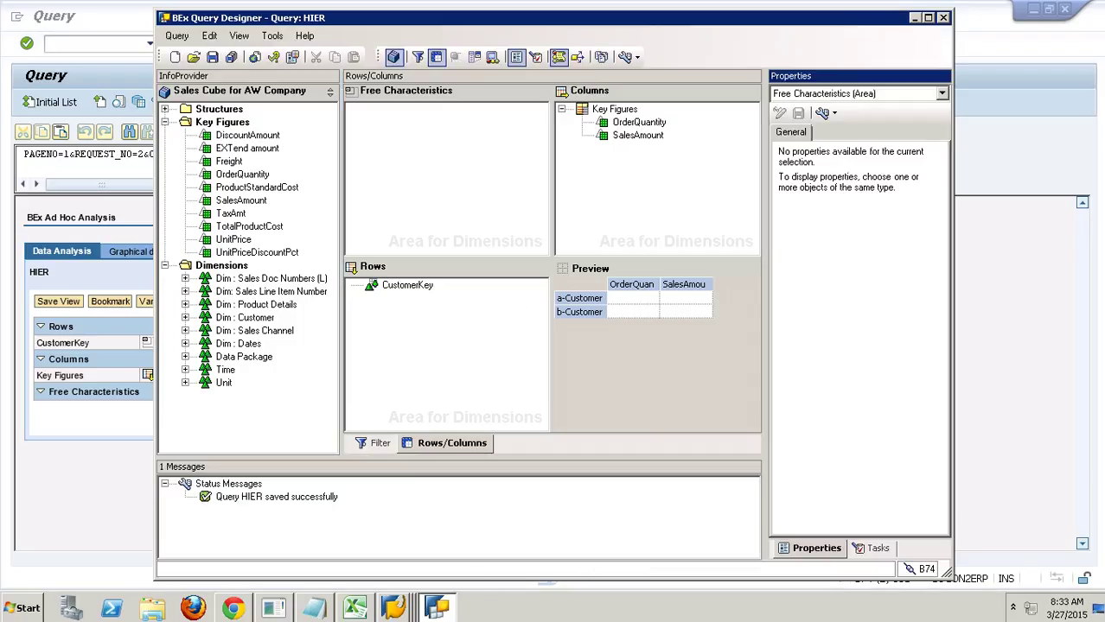
click(731, 8)
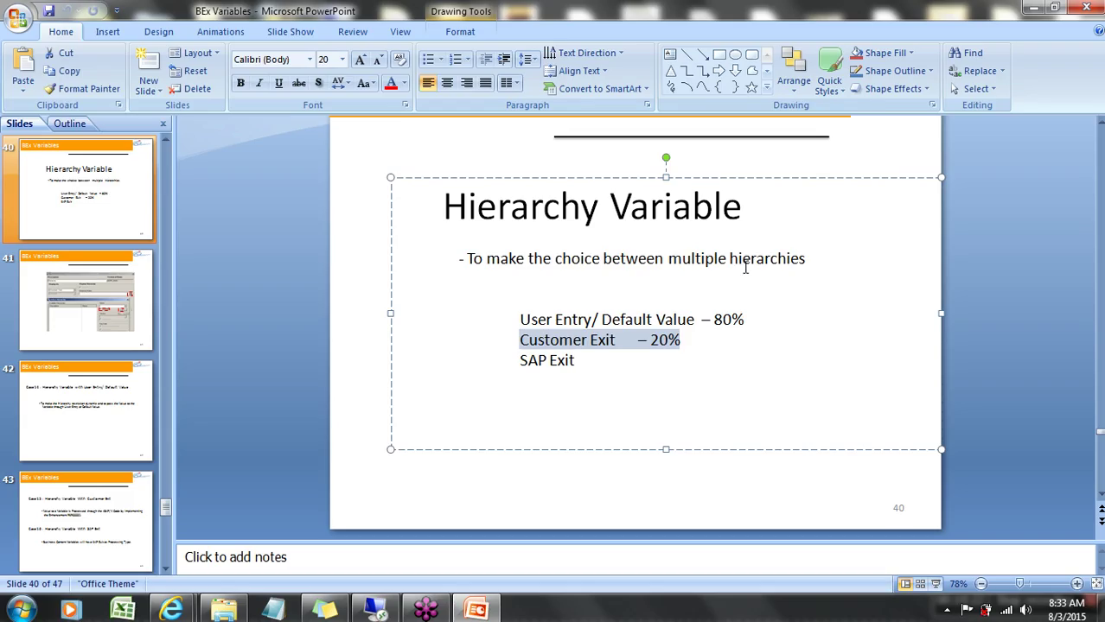